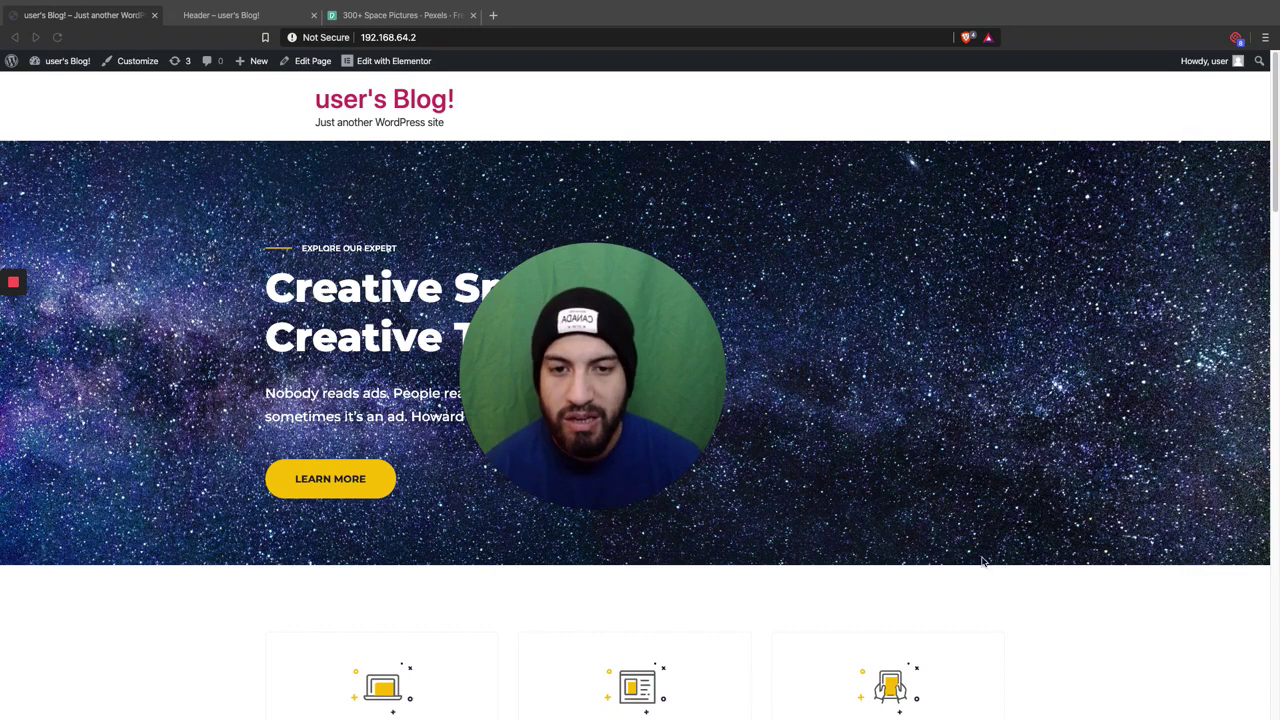
Go to the WordPress dashboard and open the Installed Plugins list.
{"action": "mouse_move", "coordinate": [593, 508]}
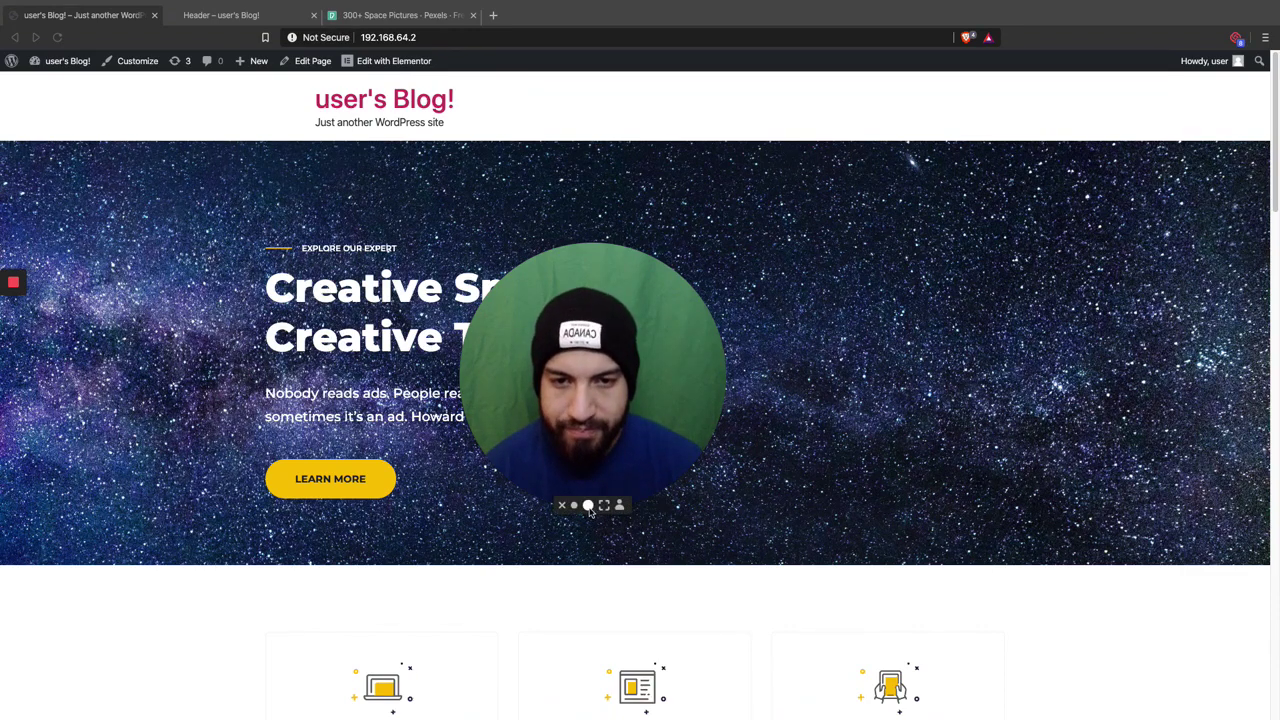
{"action": "left_click", "coordinate": [574, 505]}
{"action": "left_click_drag", "start_coordinate": [516, 486], "coordinate": [1192, 643]}
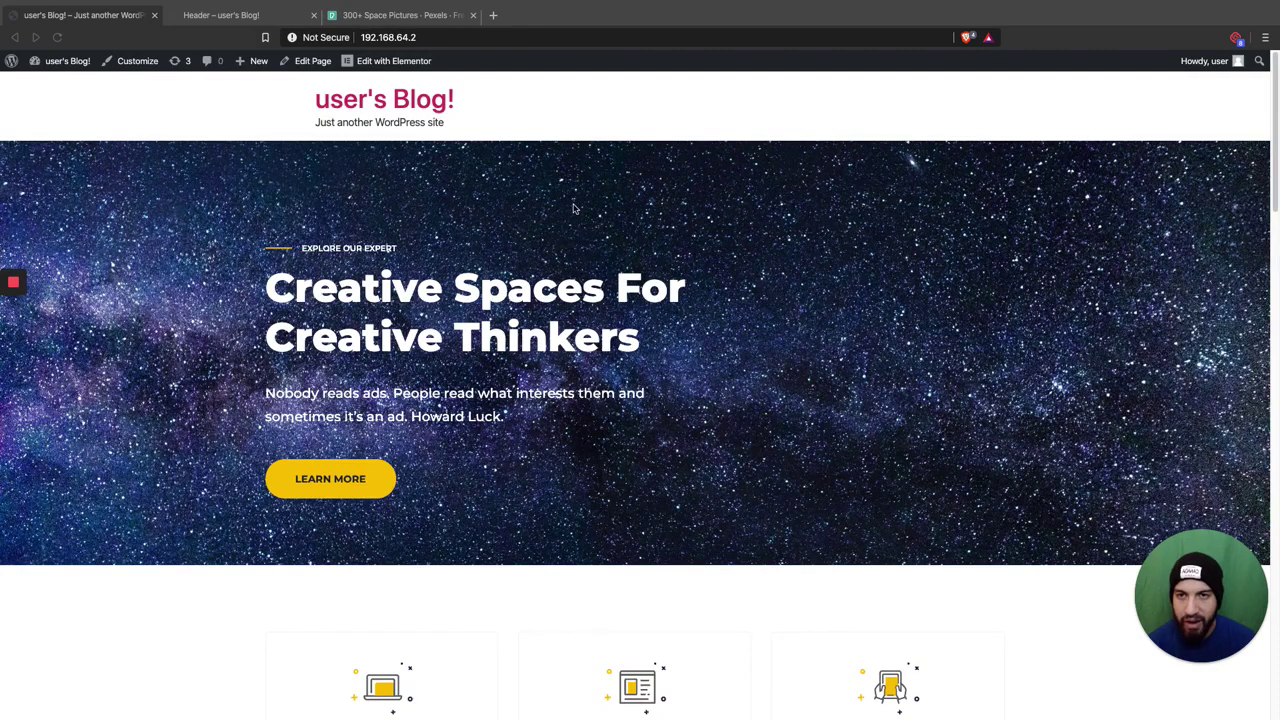
{"action": "left_click", "coordinate": [45, 83]}
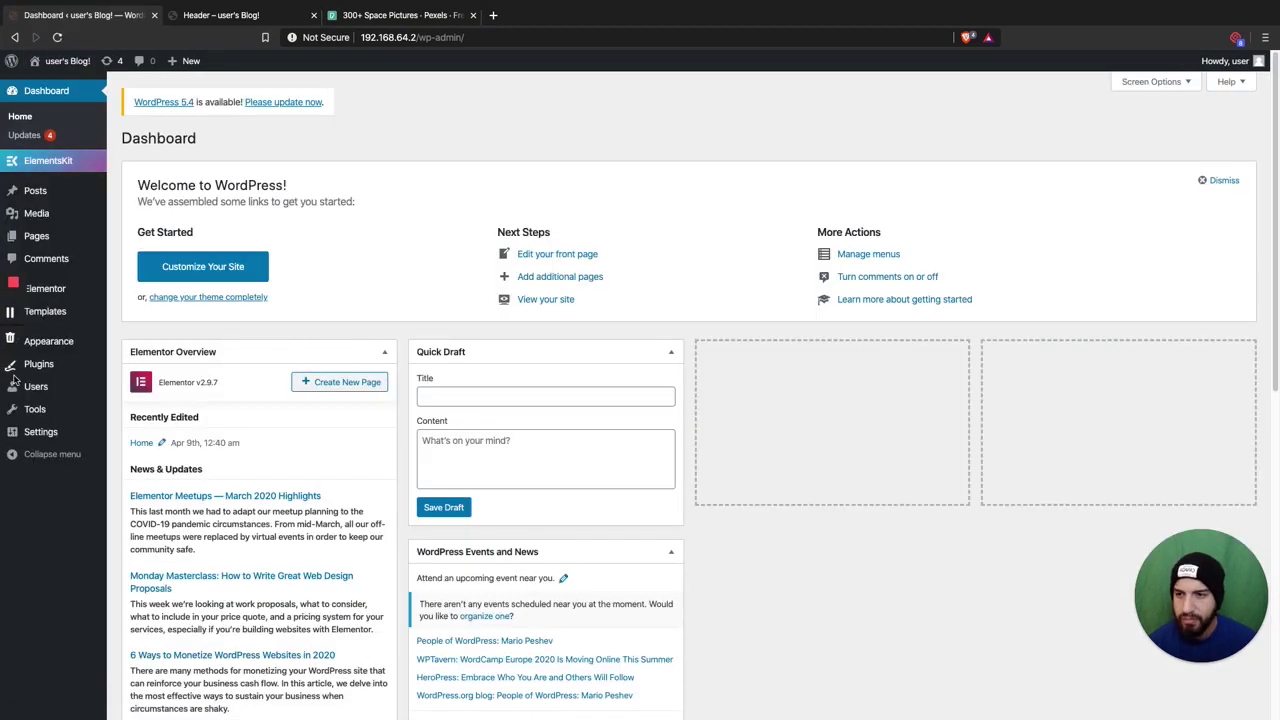
{"action": "left_click", "coordinate": [96, 370]}
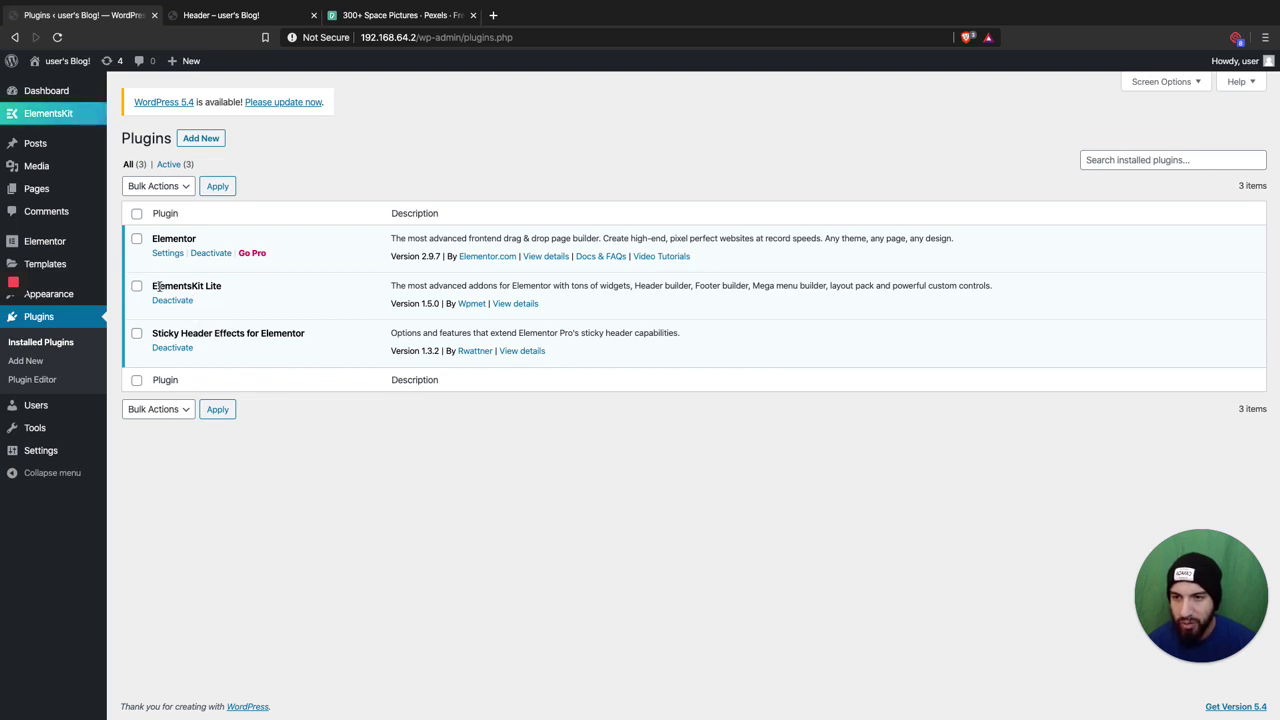
{"action": "left_click_drag", "start_coordinate": [157, 286], "coordinate": [257, 289]}
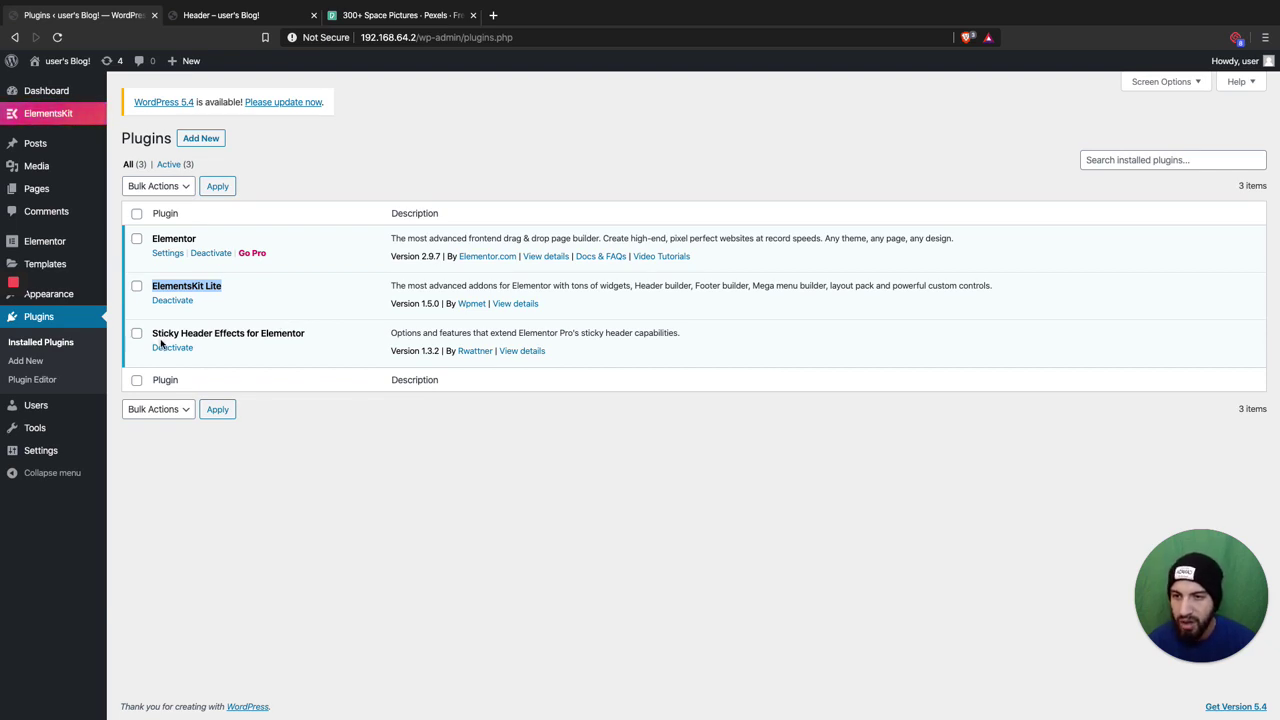
{"action": "left_click", "coordinate": [150, 286]}
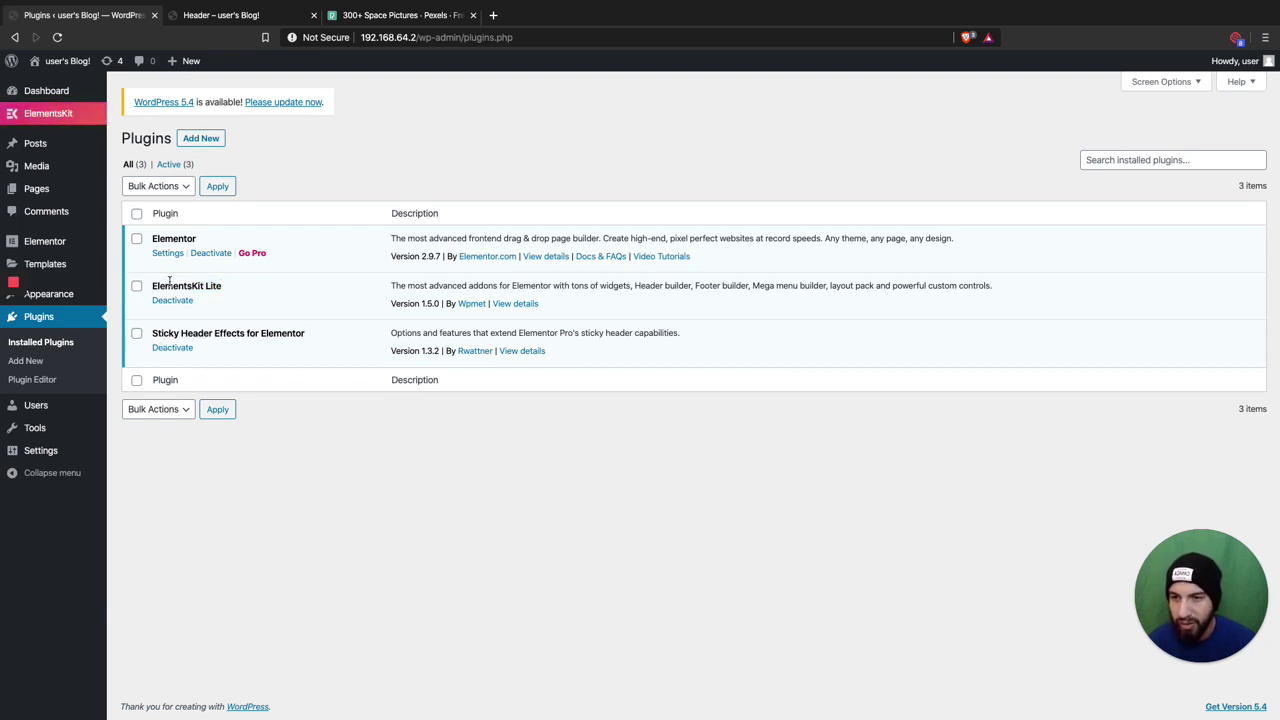
{"action": "left_click_drag", "start_coordinate": [152, 286], "coordinate": [237, 289]}
{"action": "left_click_drag", "start_coordinate": [151, 334], "coordinate": [296, 330]}
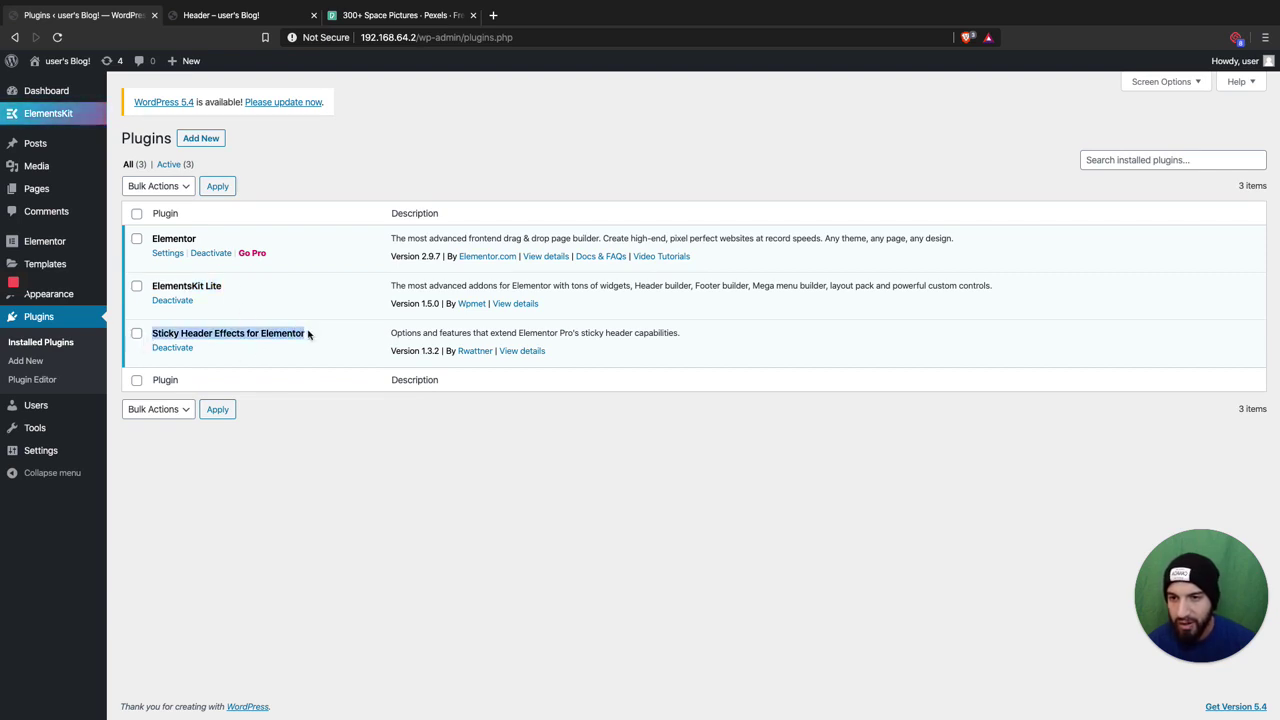
{"action": "left_click", "coordinate": [337, 350]}
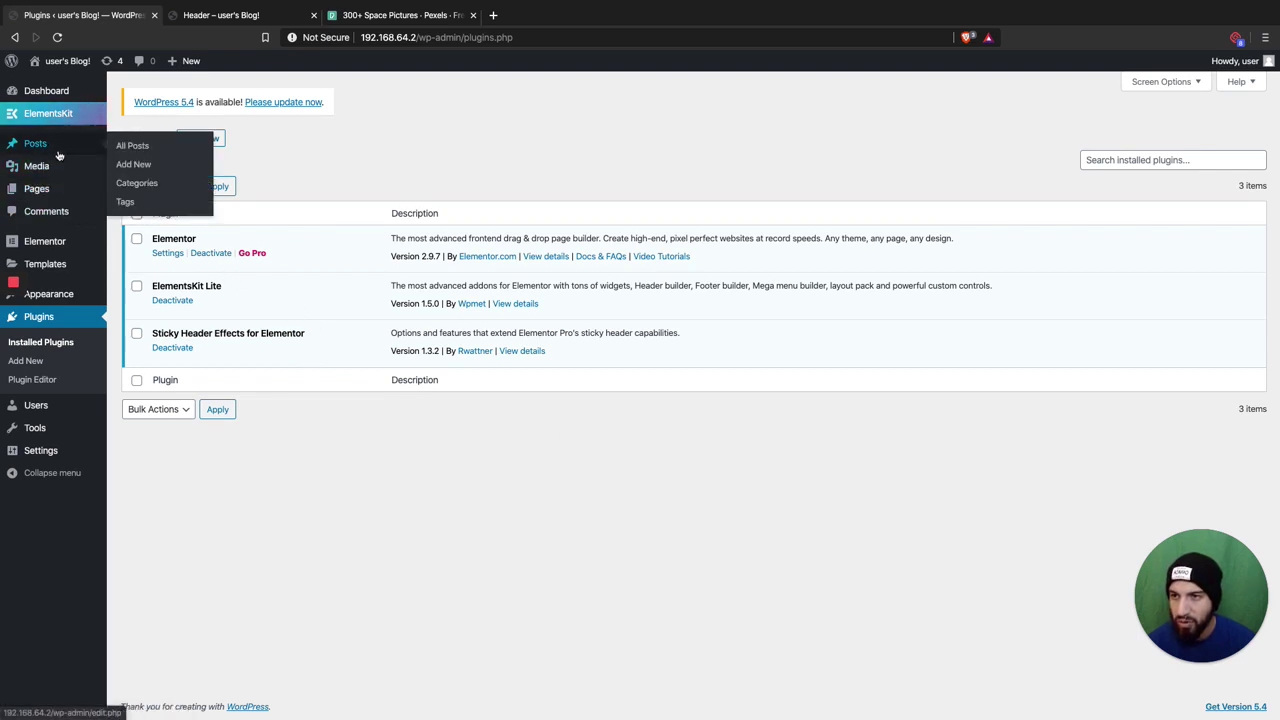
{"action": "mouse_move", "coordinate": [80, 114]}
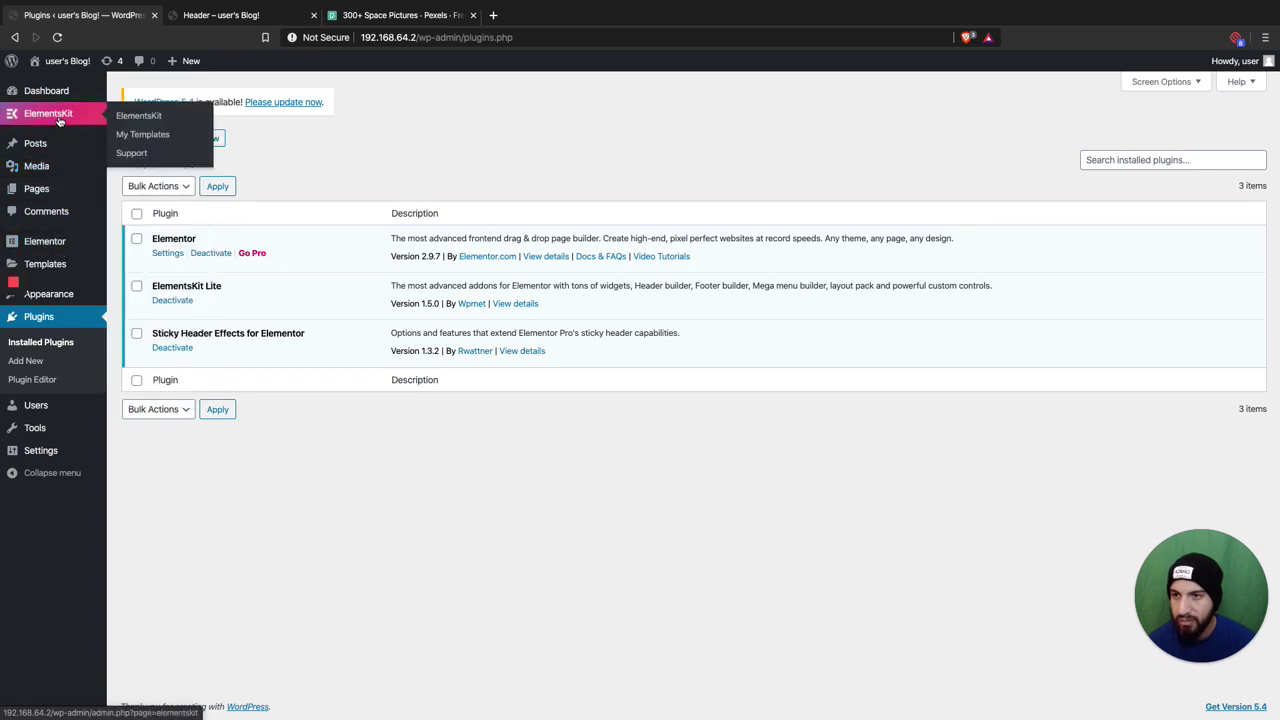
{"action": "left_click", "coordinate": [140, 139]}
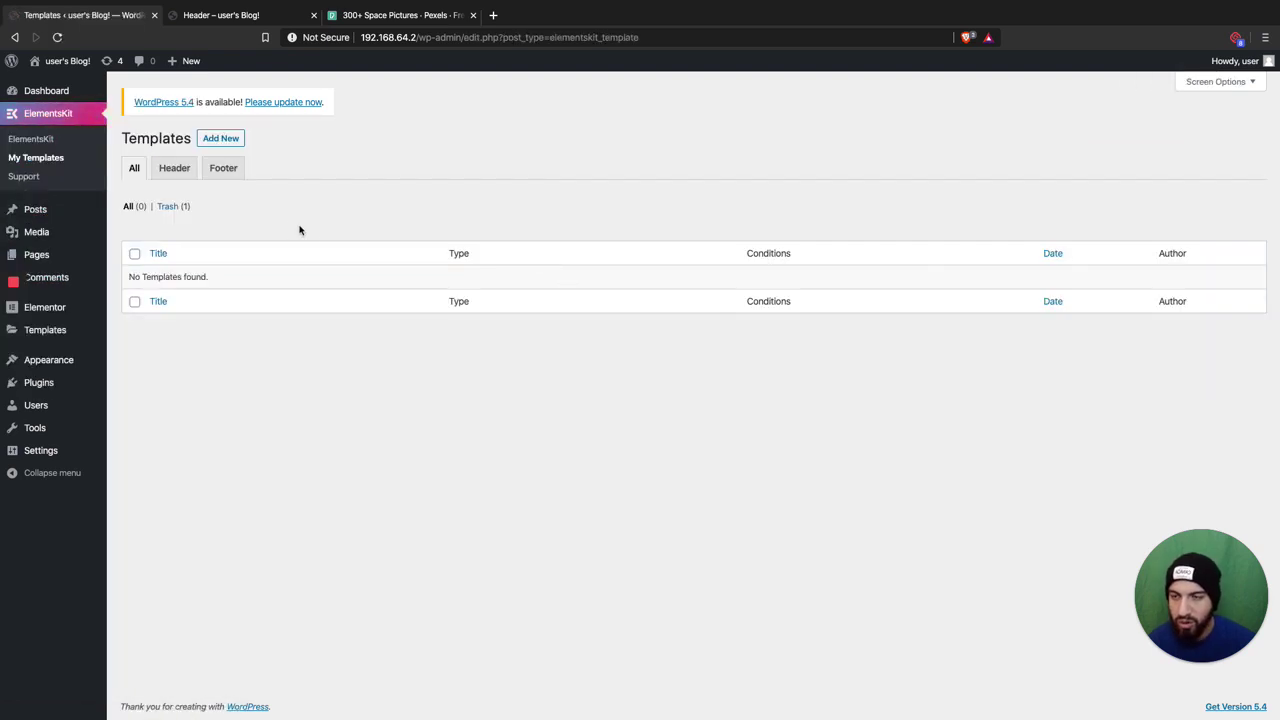
Add a new ElementsKit header template titled 'Header', switch activation on, and save it.
{"action": "left_click", "coordinate": [183, 175]}
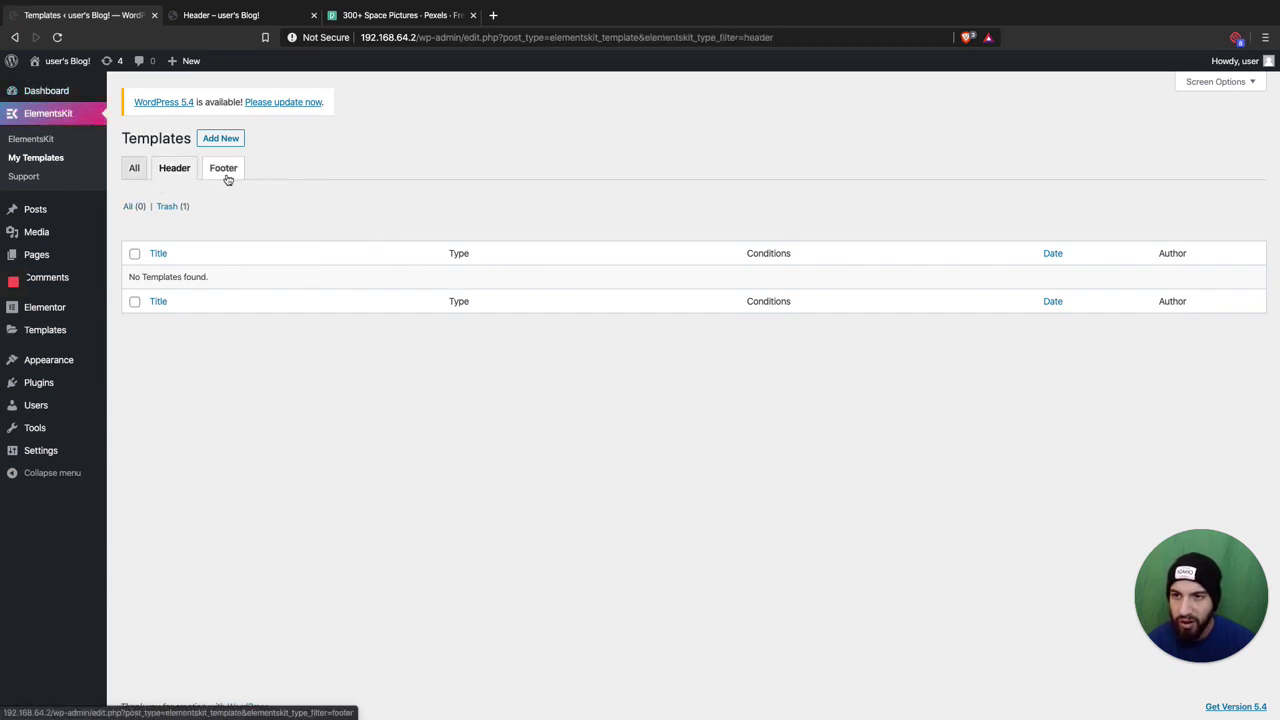
{"action": "left_click", "coordinate": [222, 139]}
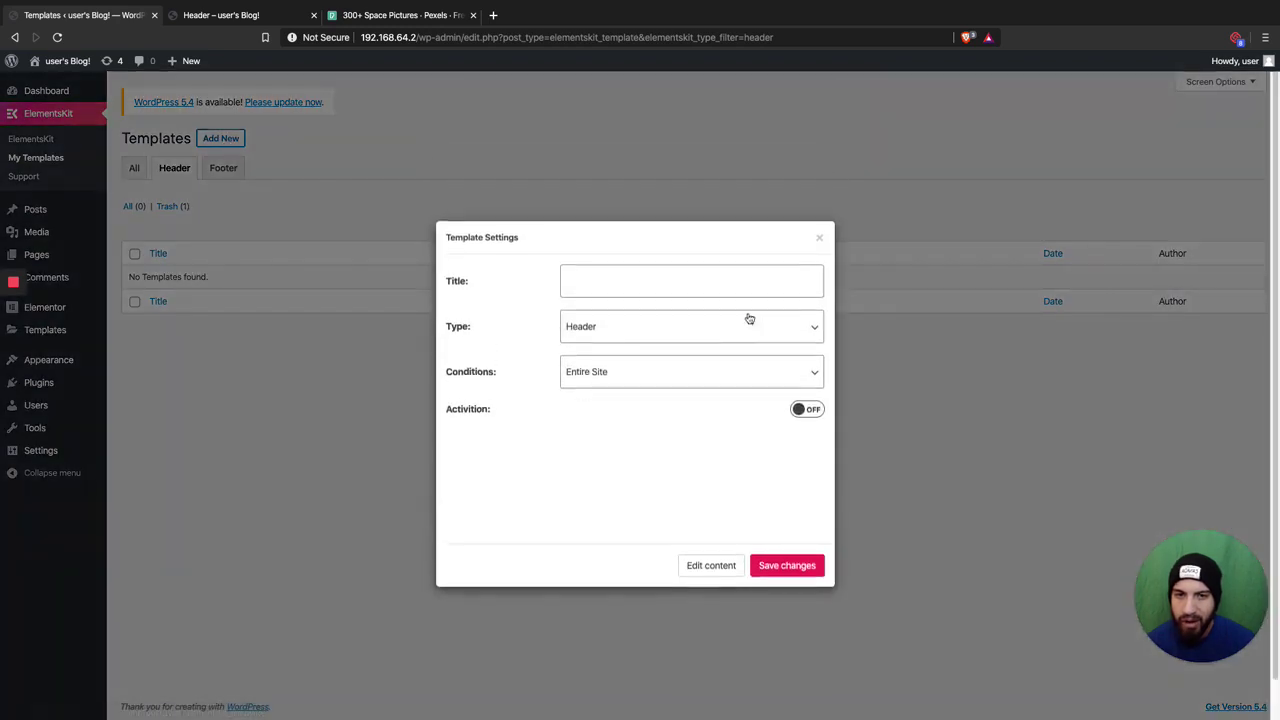
{"action": "left_click", "coordinate": [582, 274]}
{"action": "type", "text": "He"}
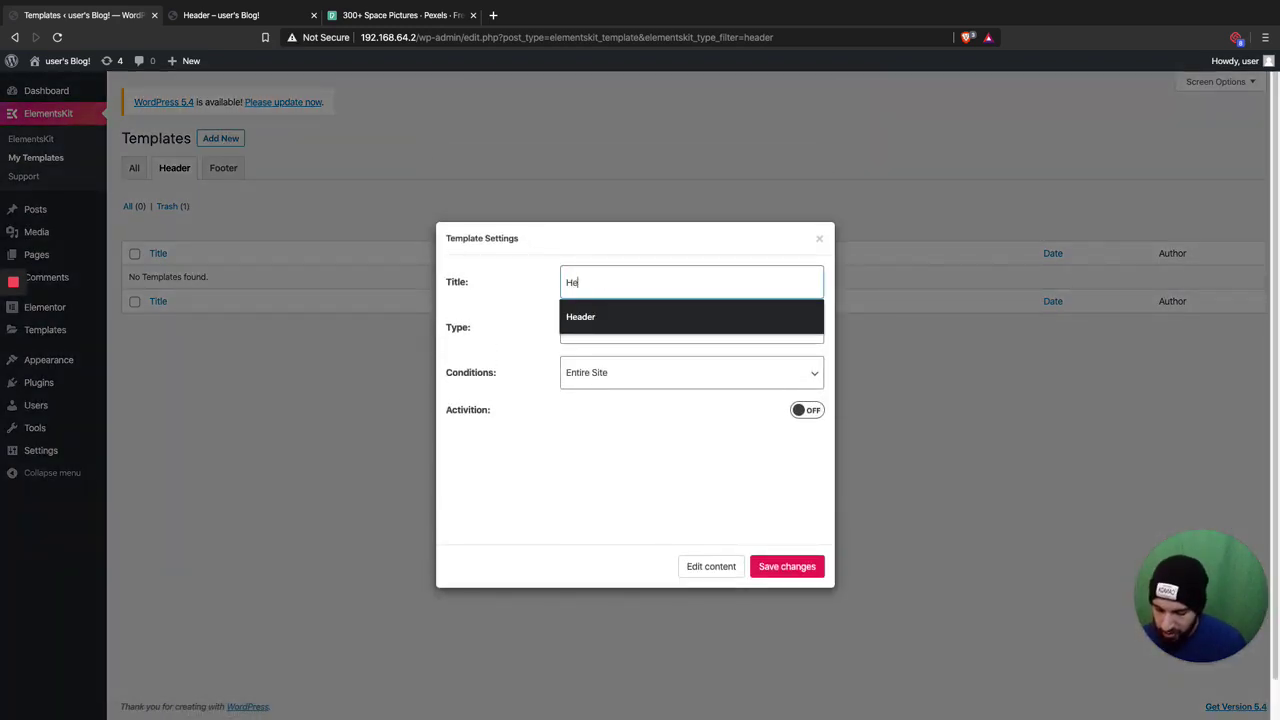
{"action": "type", "text": "ader"}
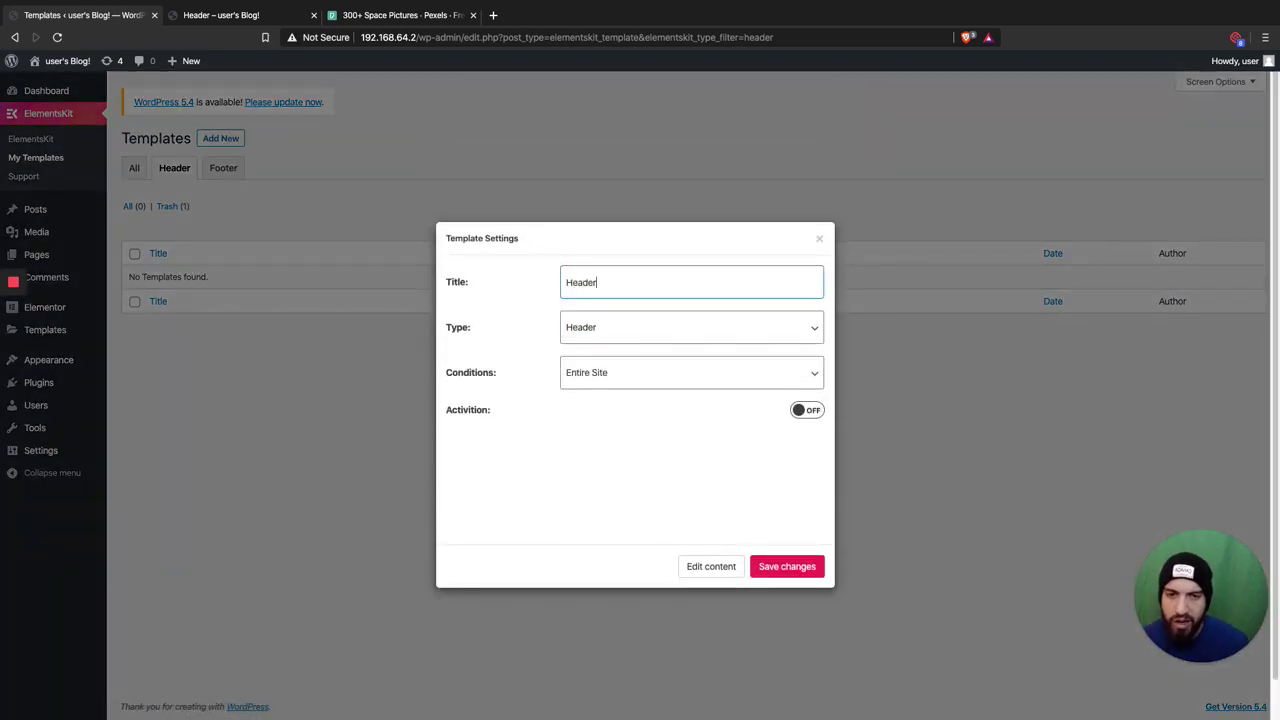
{"action": "left_click", "coordinate": [801, 410]}
{"action": "left_click", "coordinate": [788, 567]}
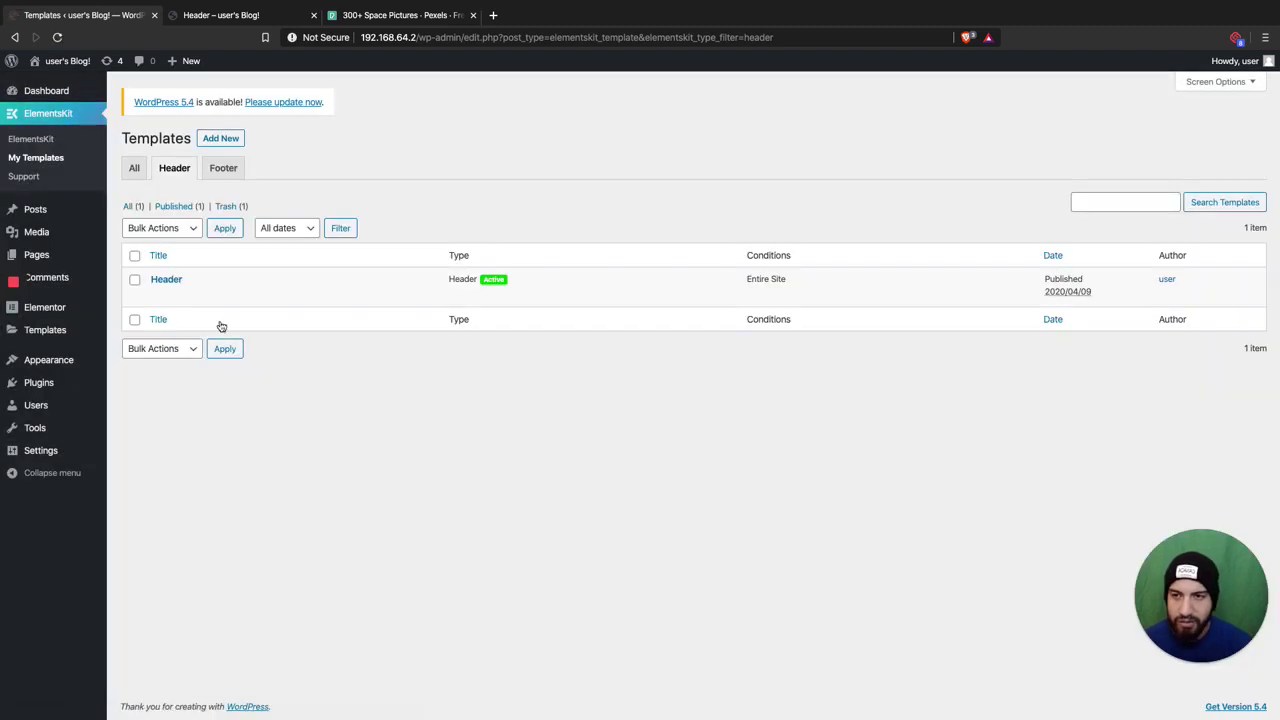
Open the Header template's content in the Elementor editor.
{"action": "mouse_move", "coordinate": [211, 294]}
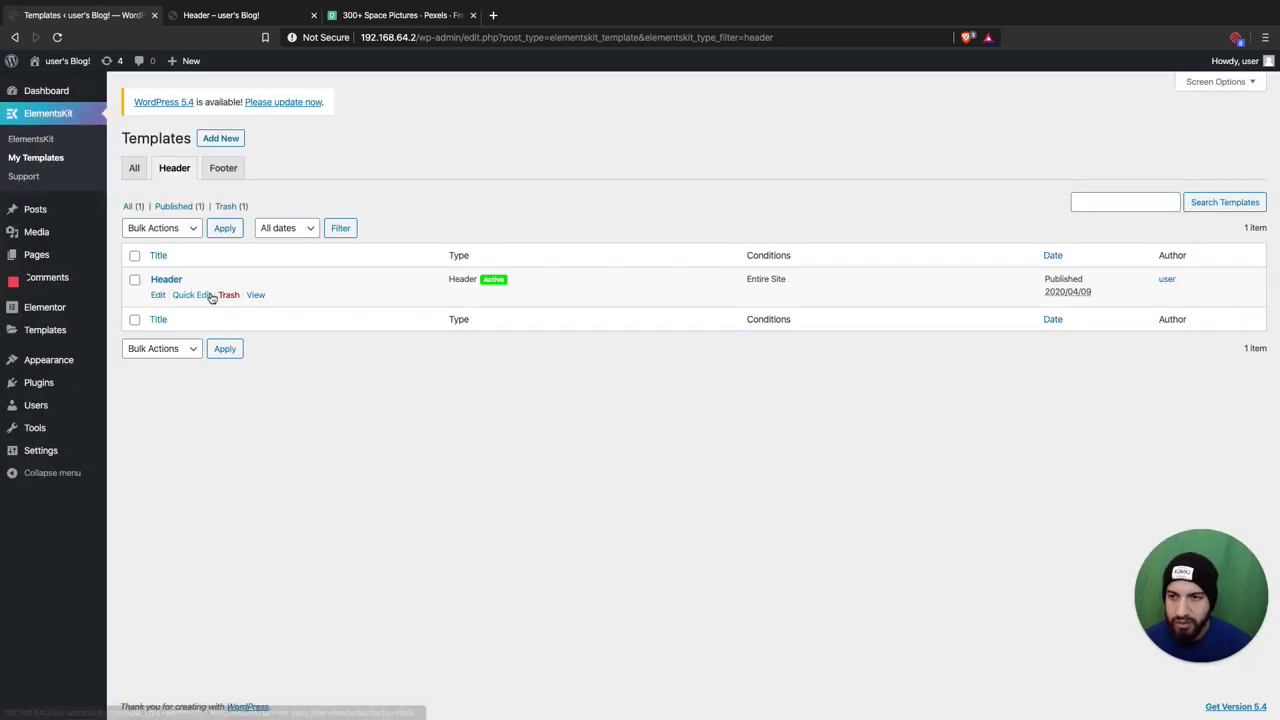
{"action": "left_click", "coordinate": [157, 294]}
{"action": "left_click", "coordinate": [714, 563]}
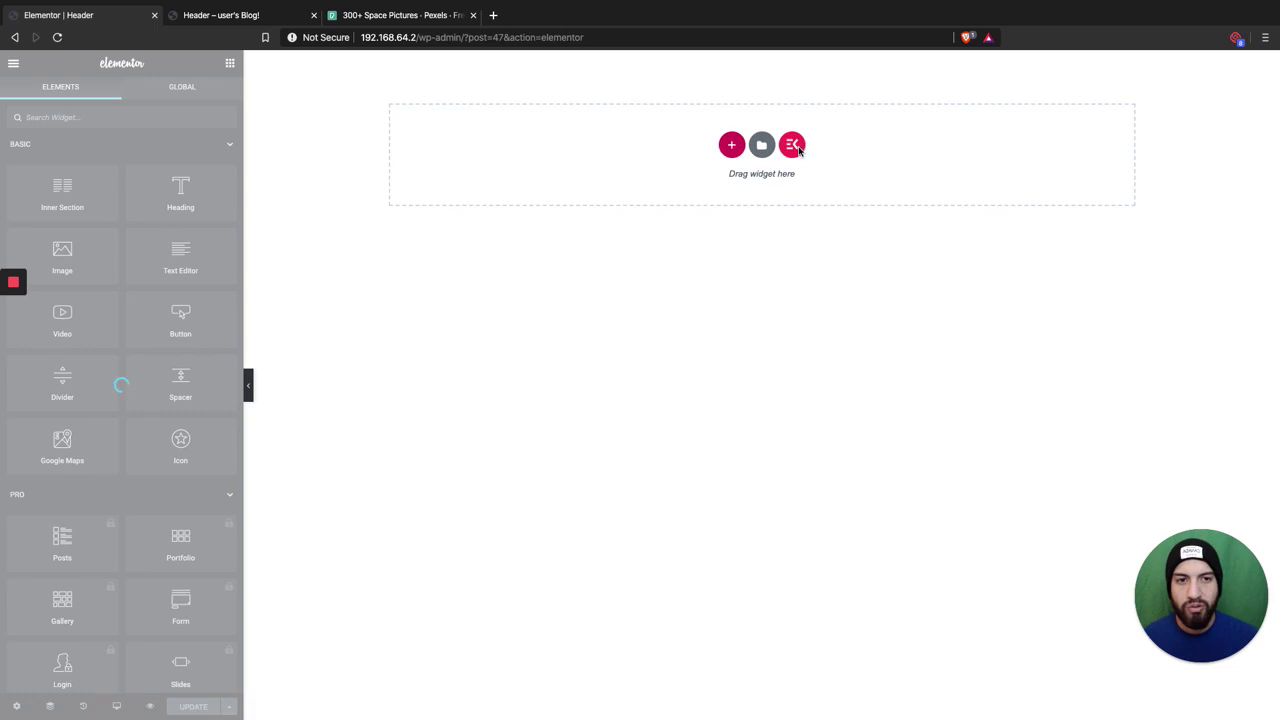
Insert a ready-made header design from the ElementsKit library's Headers section.
{"action": "left_click", "coordinate": [795, 148]}
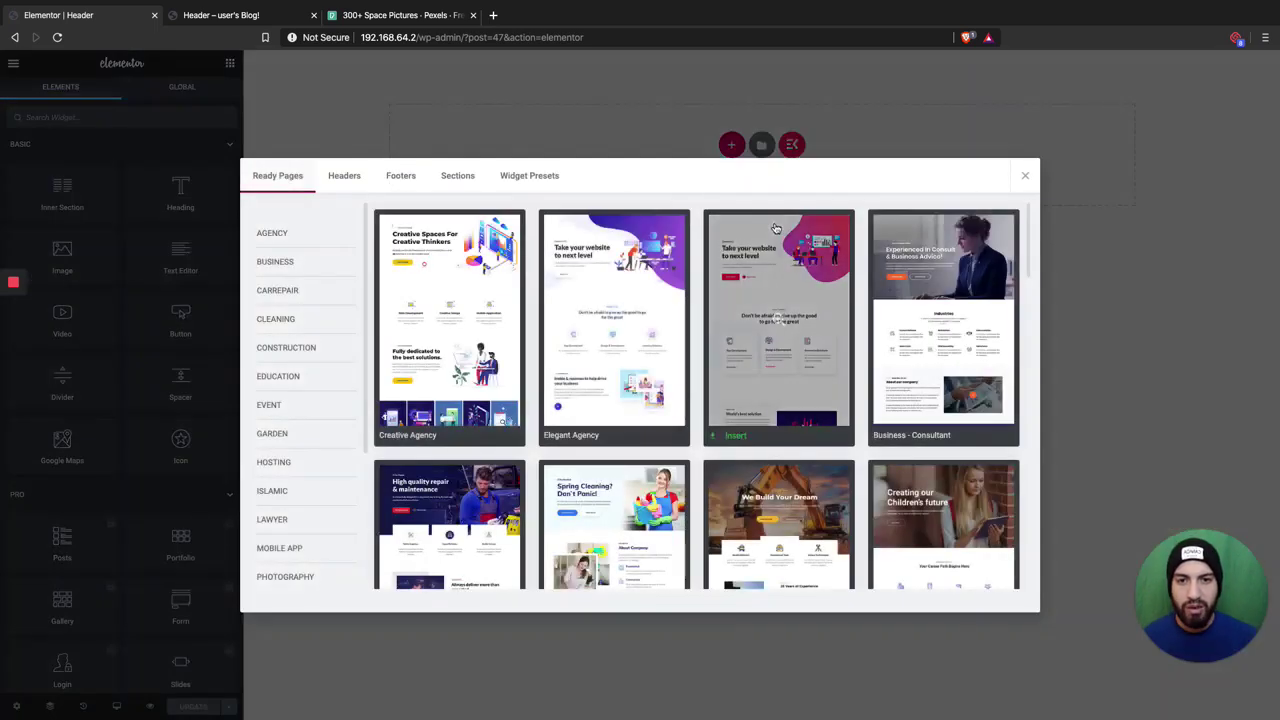
{"action": "left_click", "coordinate": [344, 175]}
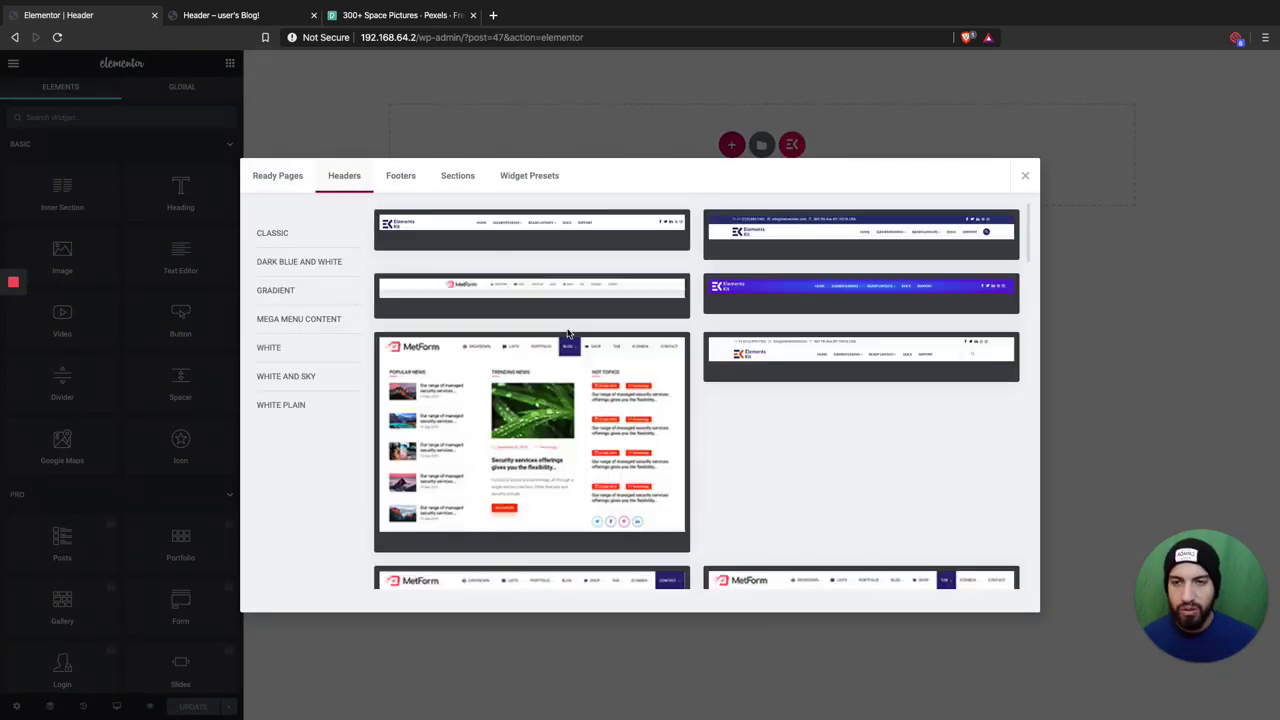
{"action": "scroll", "coordinate": [478, 414], "scroll_direction": "down", "scroll_amount": 5}
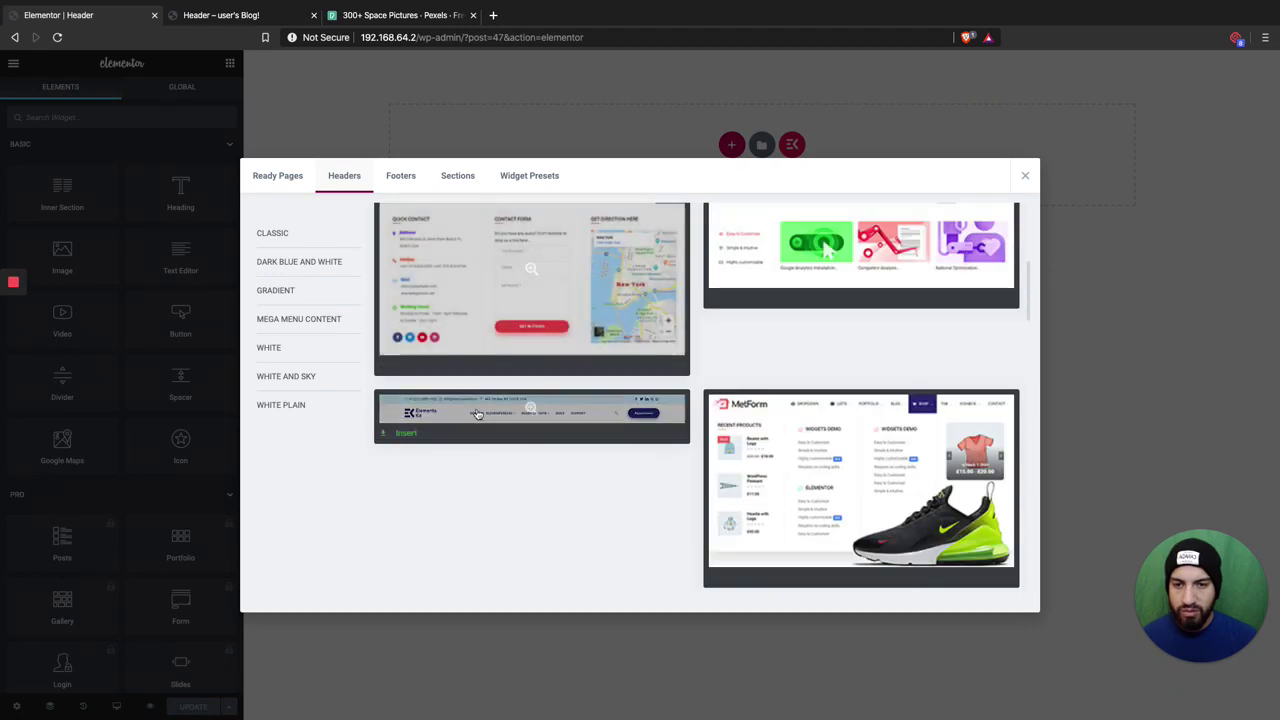
{"action": "left_click", "coordinate": [407, 433]}
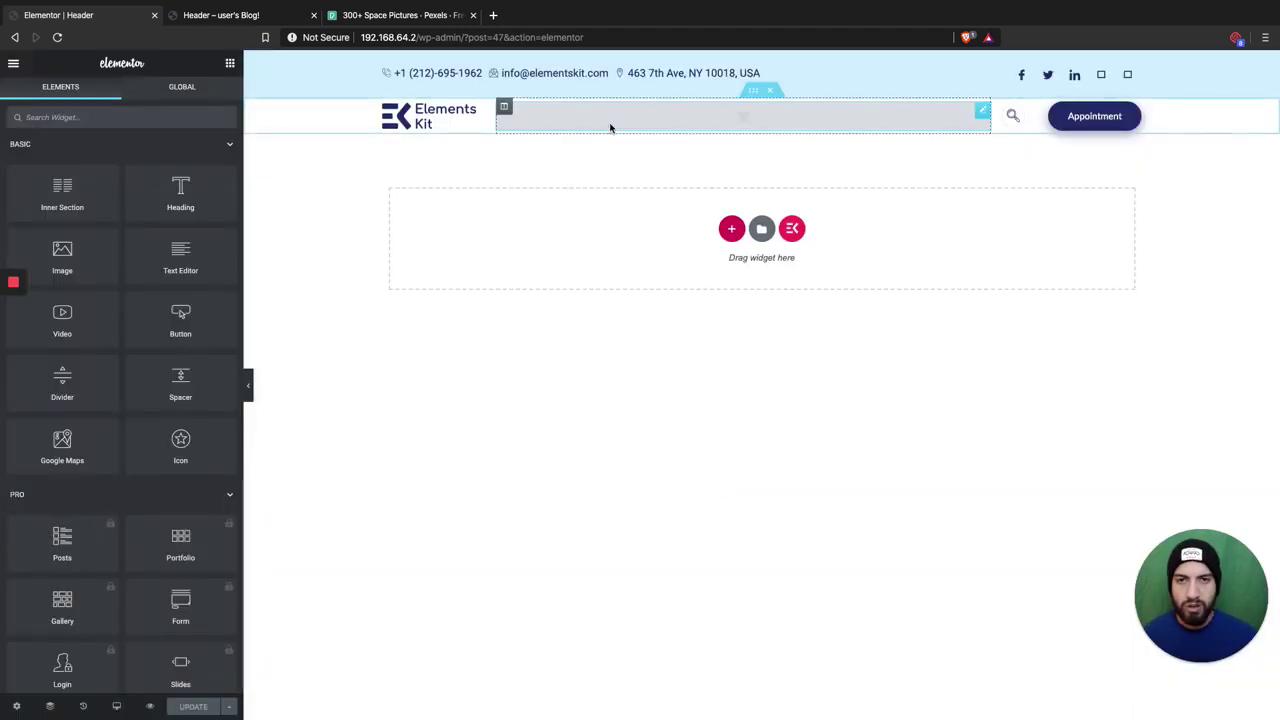
Reduce the nav menu height to about 40 and save the header template.
{"action": "left_click", "coordinate": [610, 127]}
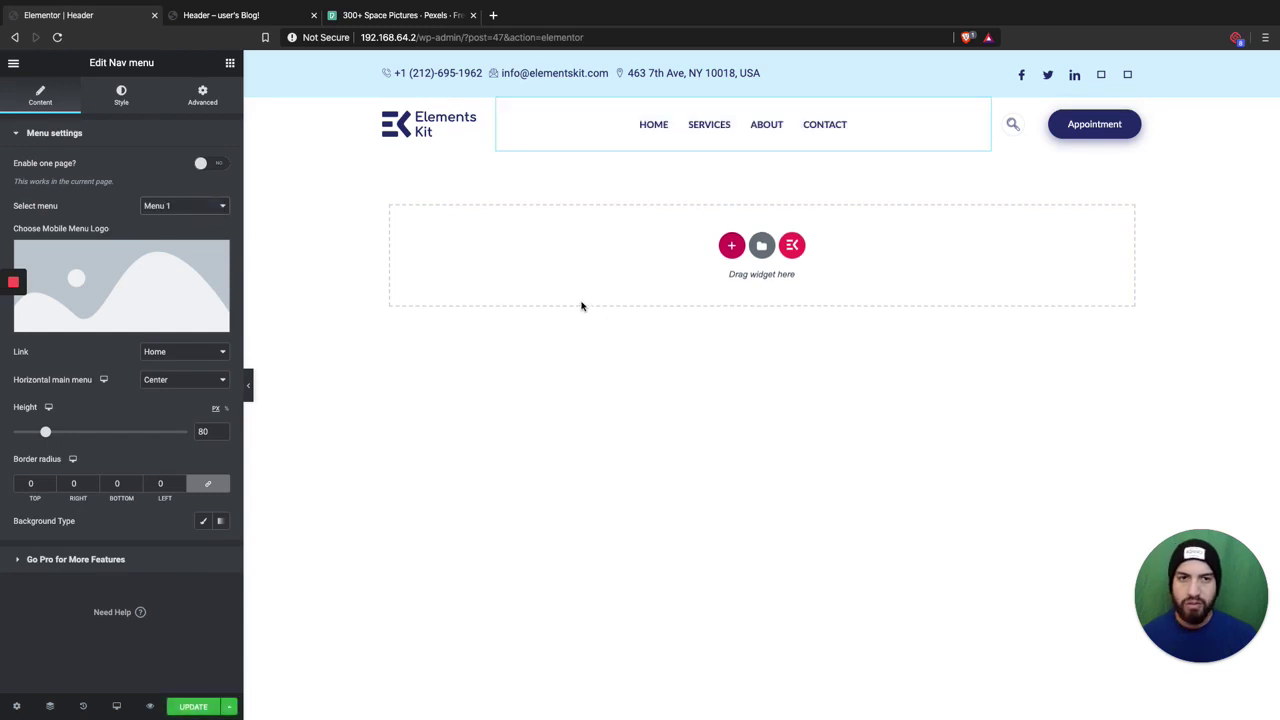
{"action": "left_click_drag", "start_coordinate": [45, 432], "coordinate": [18, 432]}
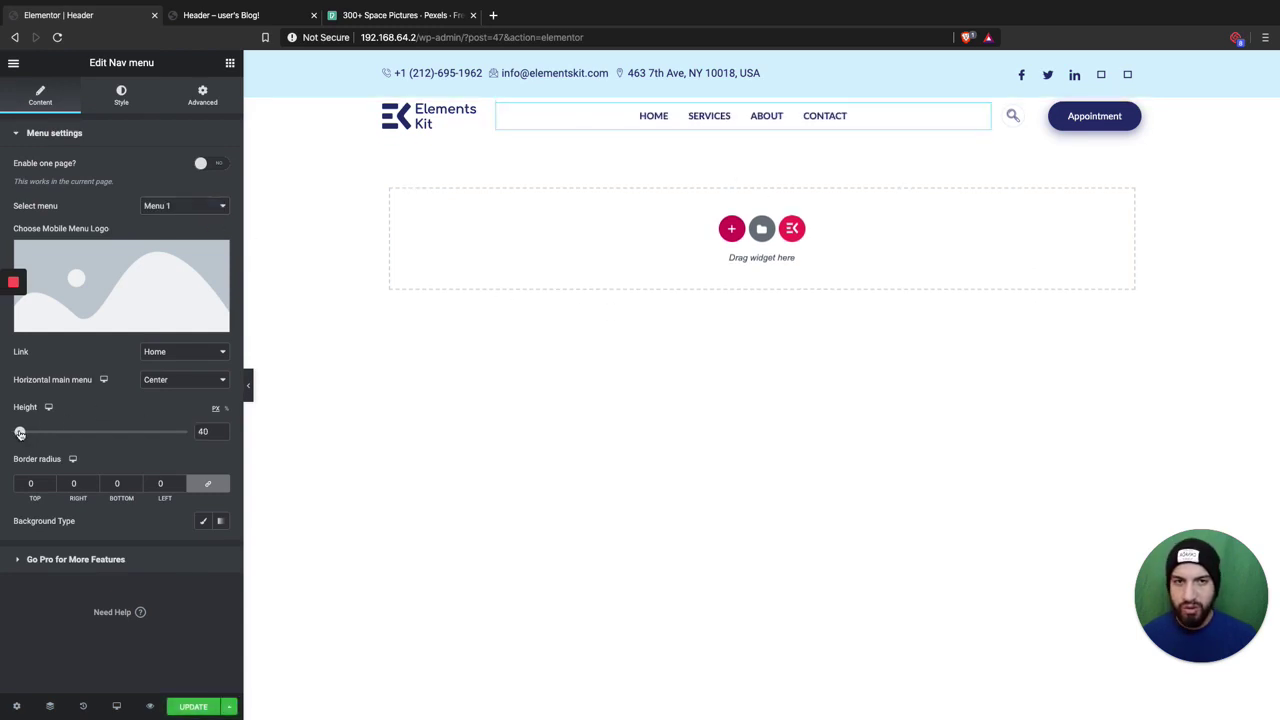
{"action": "left_click", "coordinate": [716, 500]}
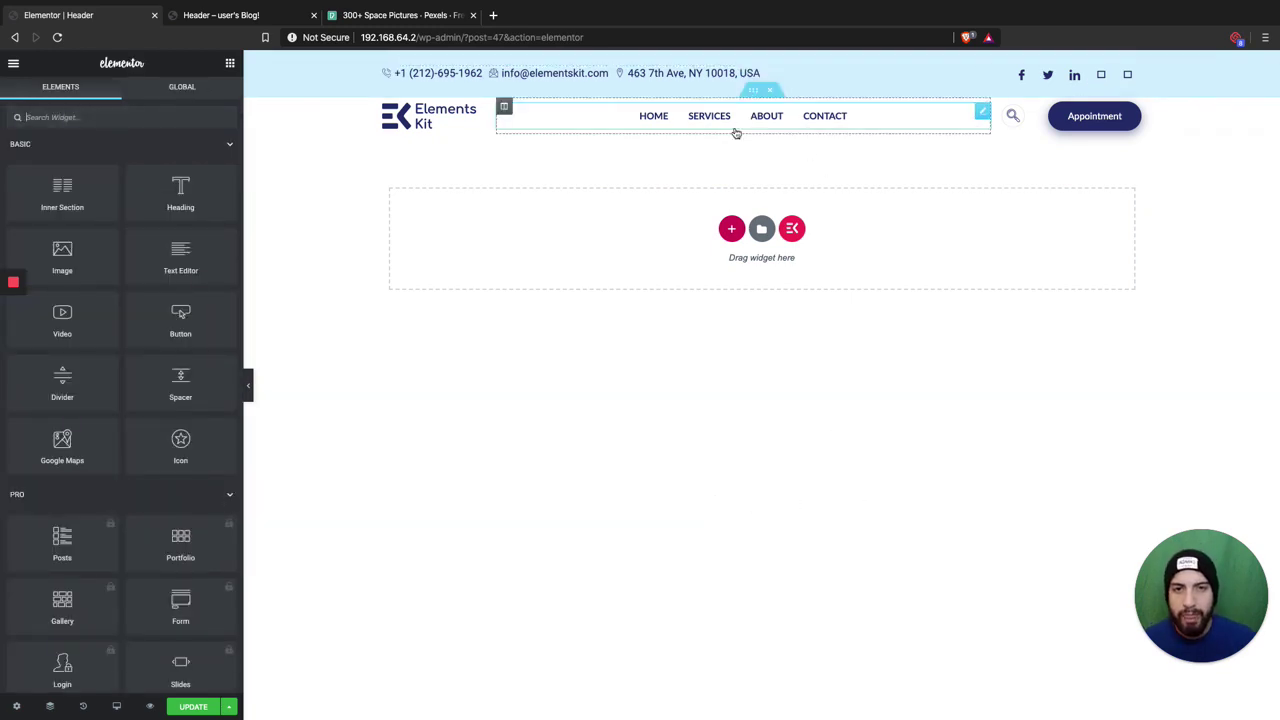
{"action": "left_click", "coordinate": [193, 707]}
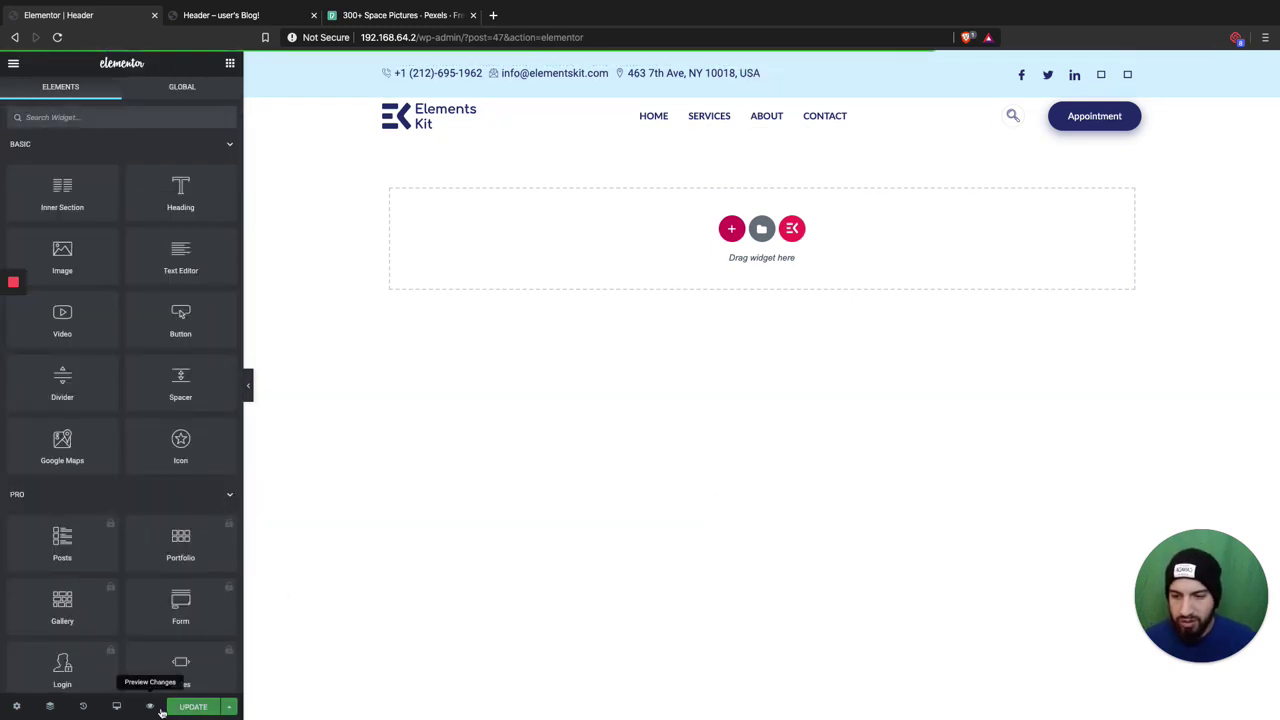
Preview the site's home page with the new header, then go back to the Elementor editor.
{"action": "left_click", "coordinate": [150, 707]}
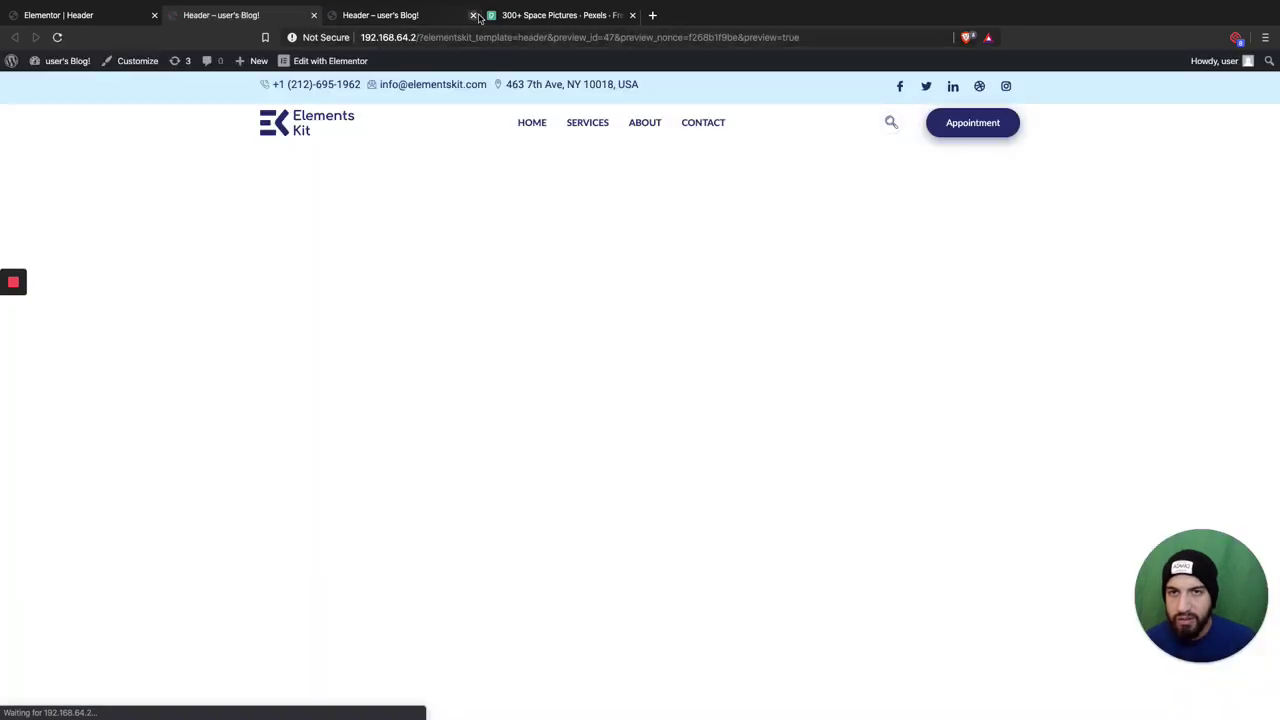
{"action": "left_click", "coordinate": [473, 15]}
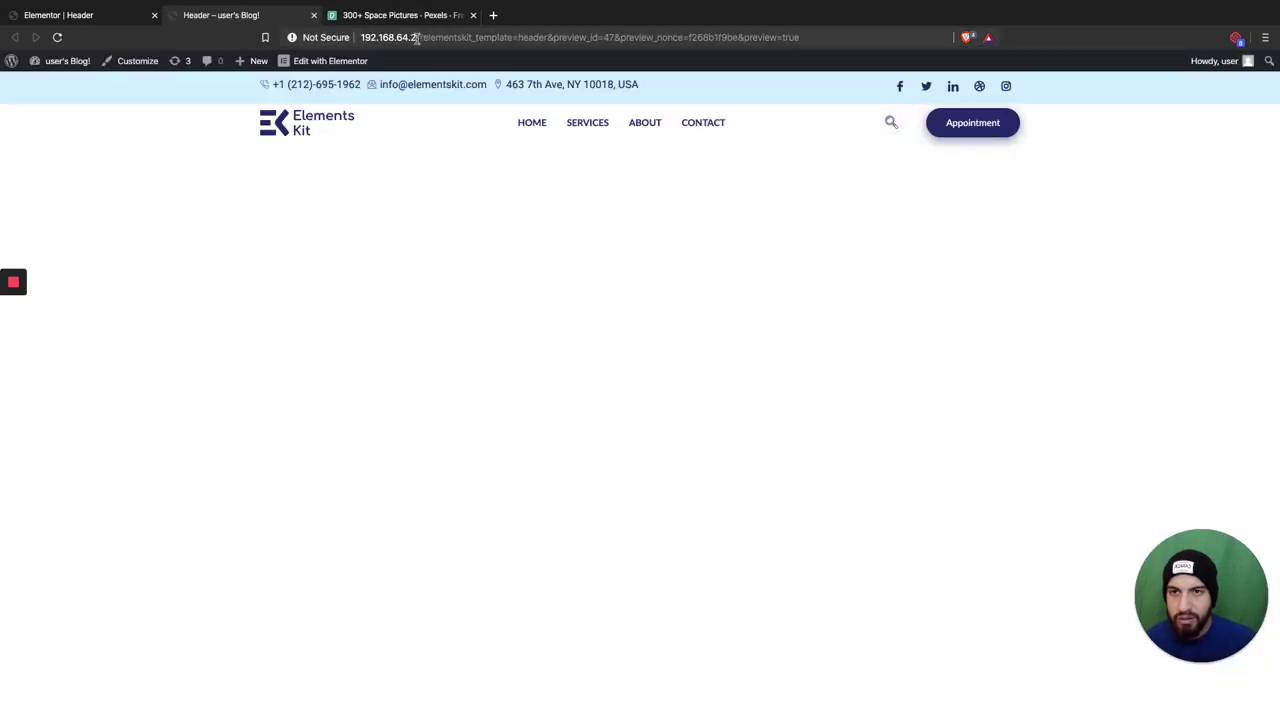
{"action": "left_click_drag", "start_coordinate": [416, 37], "coordinate": [941, 73]}
{"action": "key", "text": "BackSpace"}
{"action": "key", "text": "Return"}
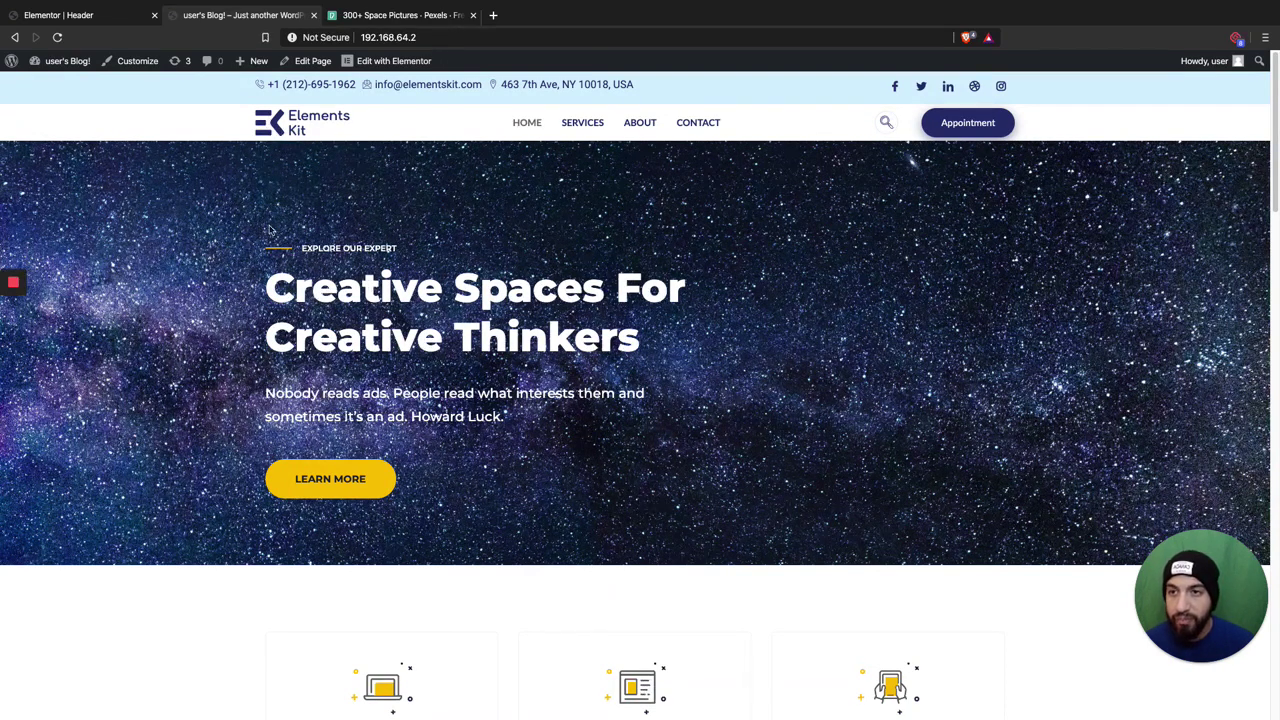
{"action": "left_click", "coordinate": [102, 18]}
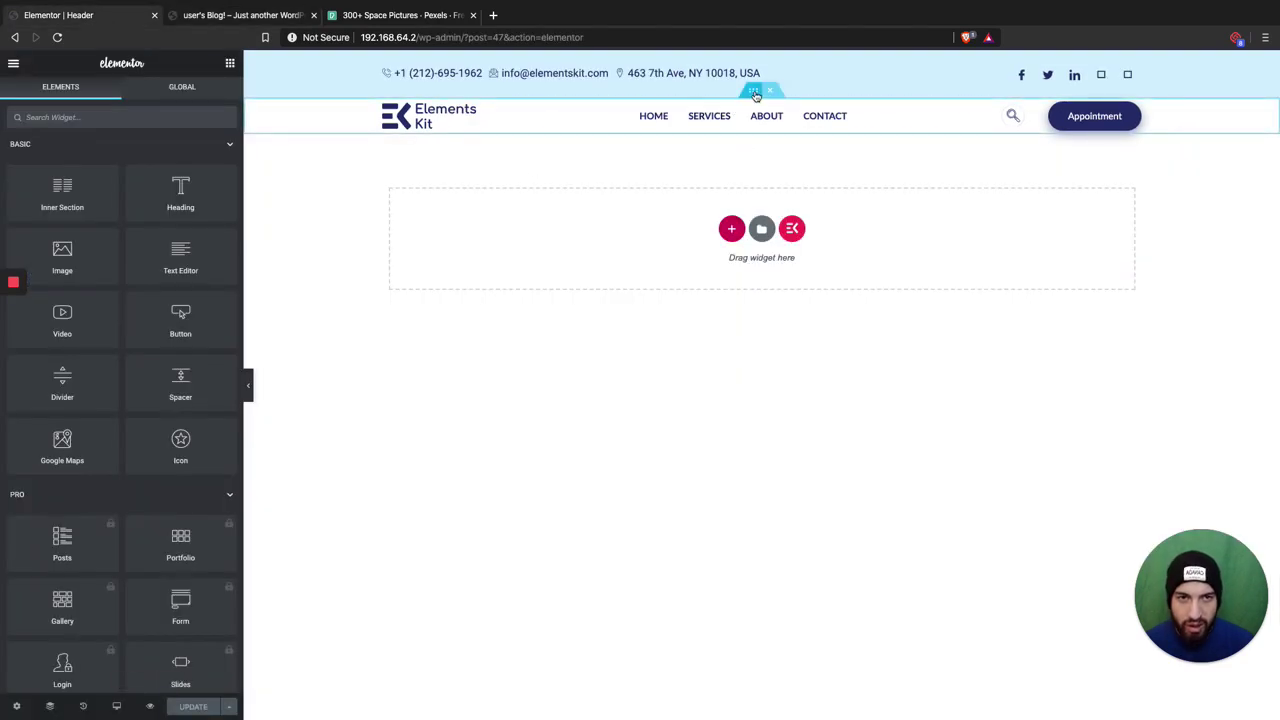
Clear the inner section's background colour to make the header row transparent.
{"action": "left_click", "coordinate": [756, 93]}
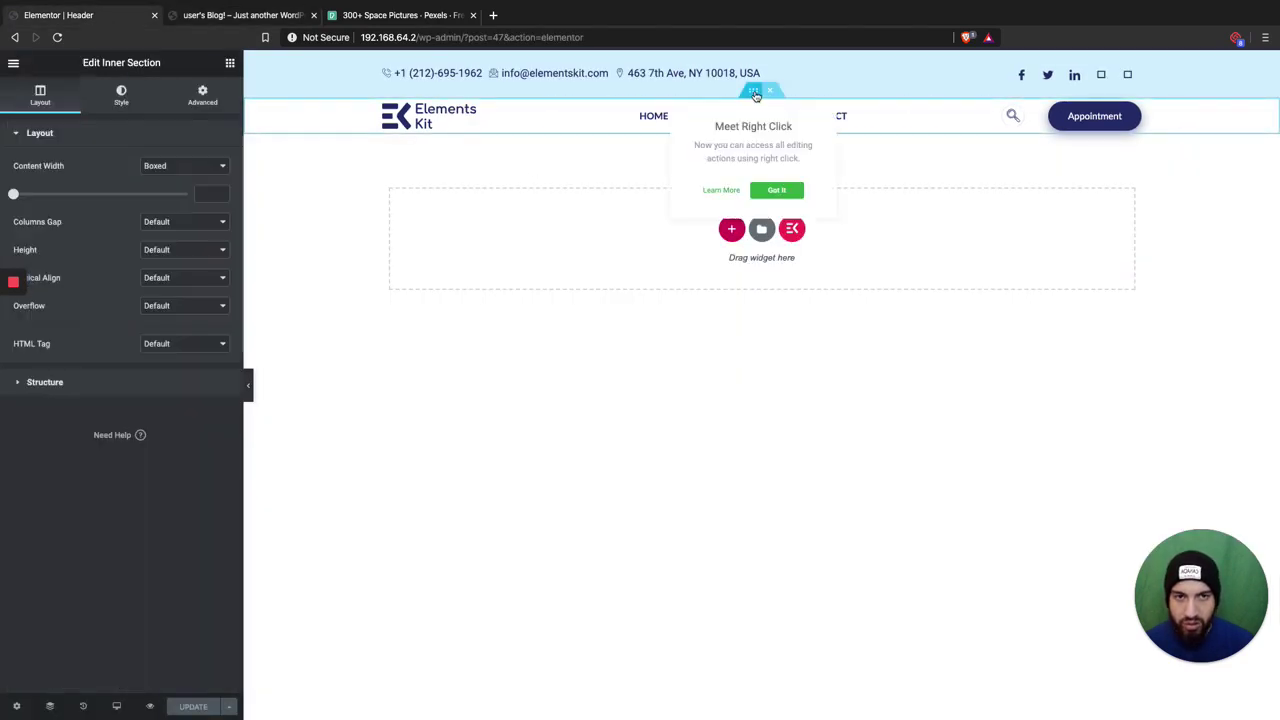
{"action": "left_click", "coordinate": [776, 190]}
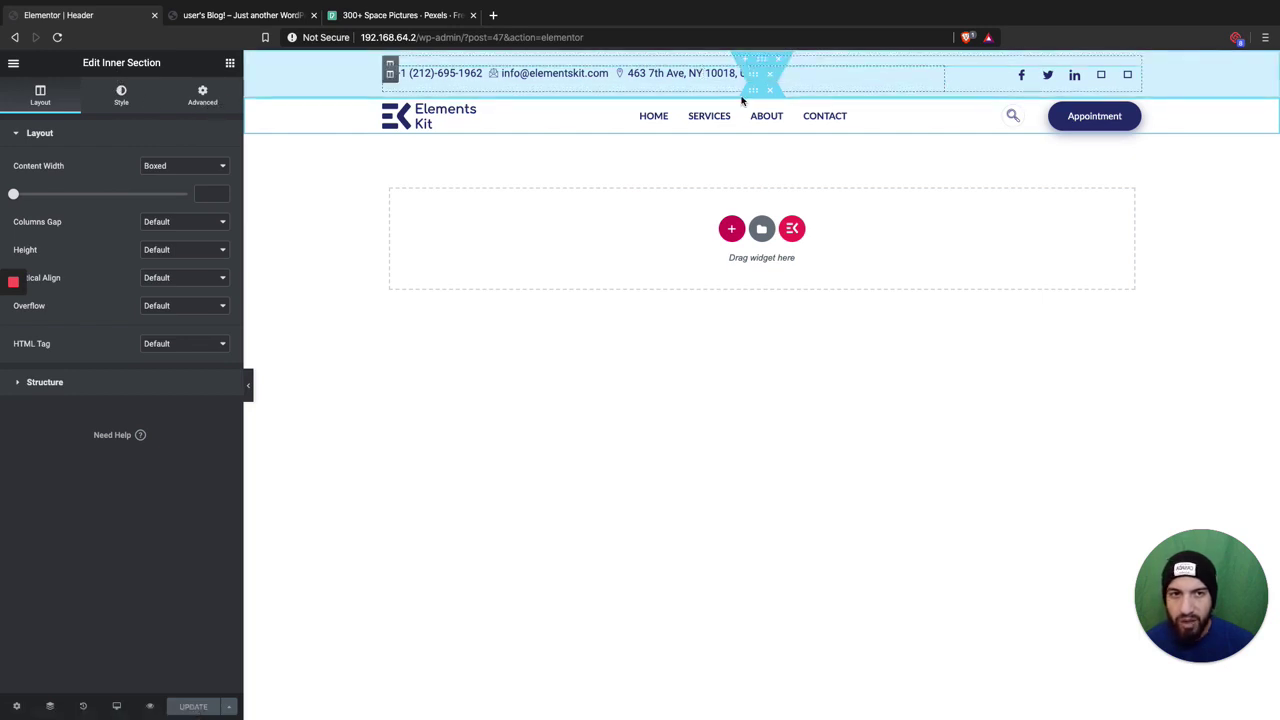
{"action": "left_click", "coordinate": [130, 102]}
{"action": "left_click", "coordinate": [203, 223]}
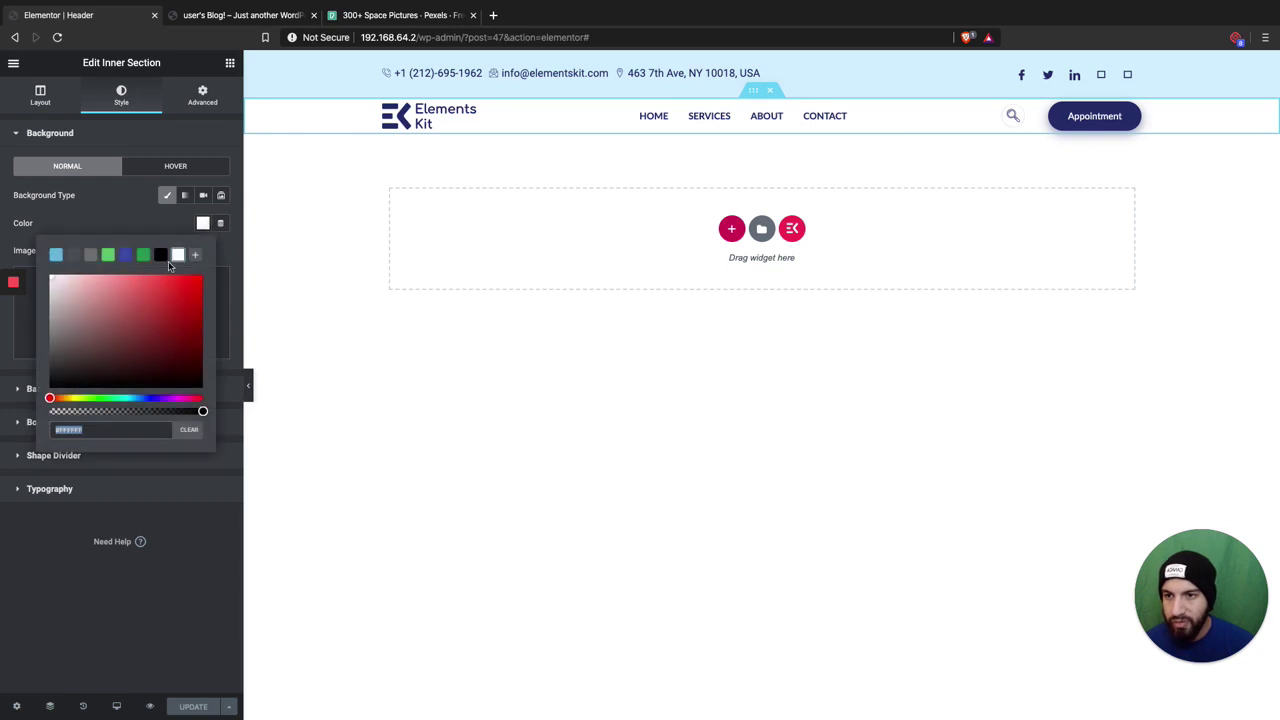
{"action": "left_click", "coordinate": [188, 431]}
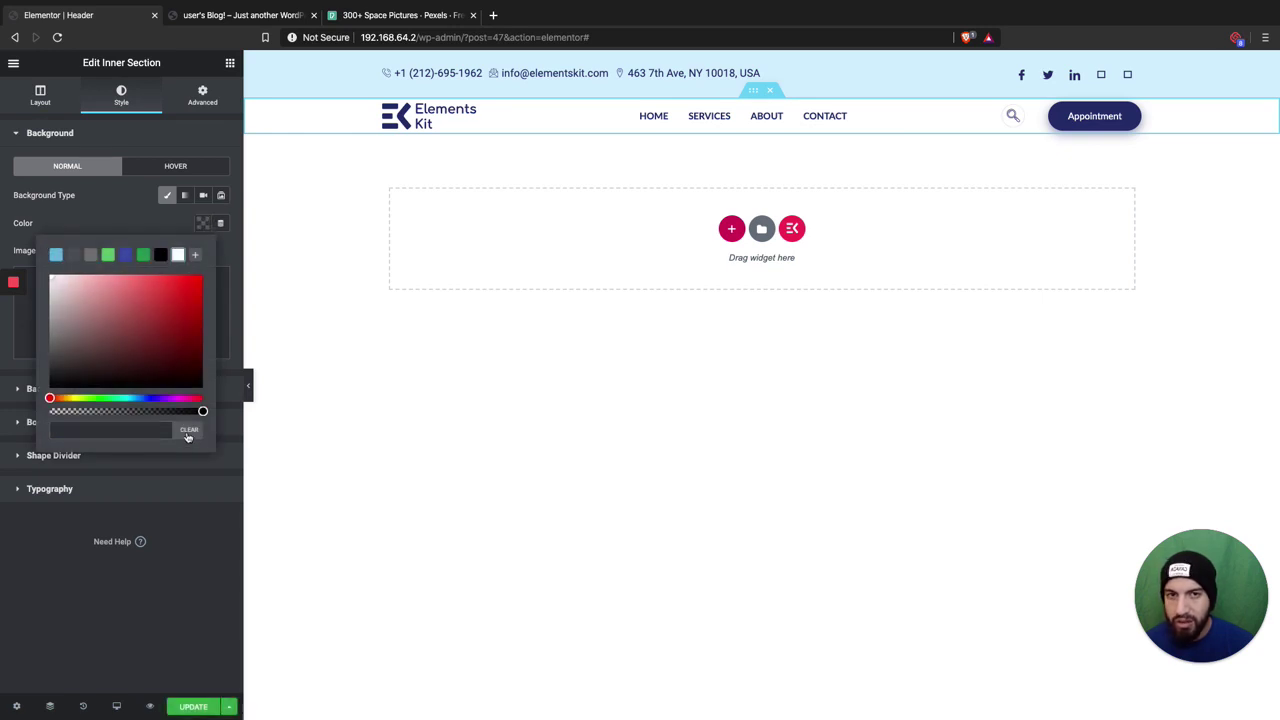
{"action": "left_click", "coordinate": [120, 215]}
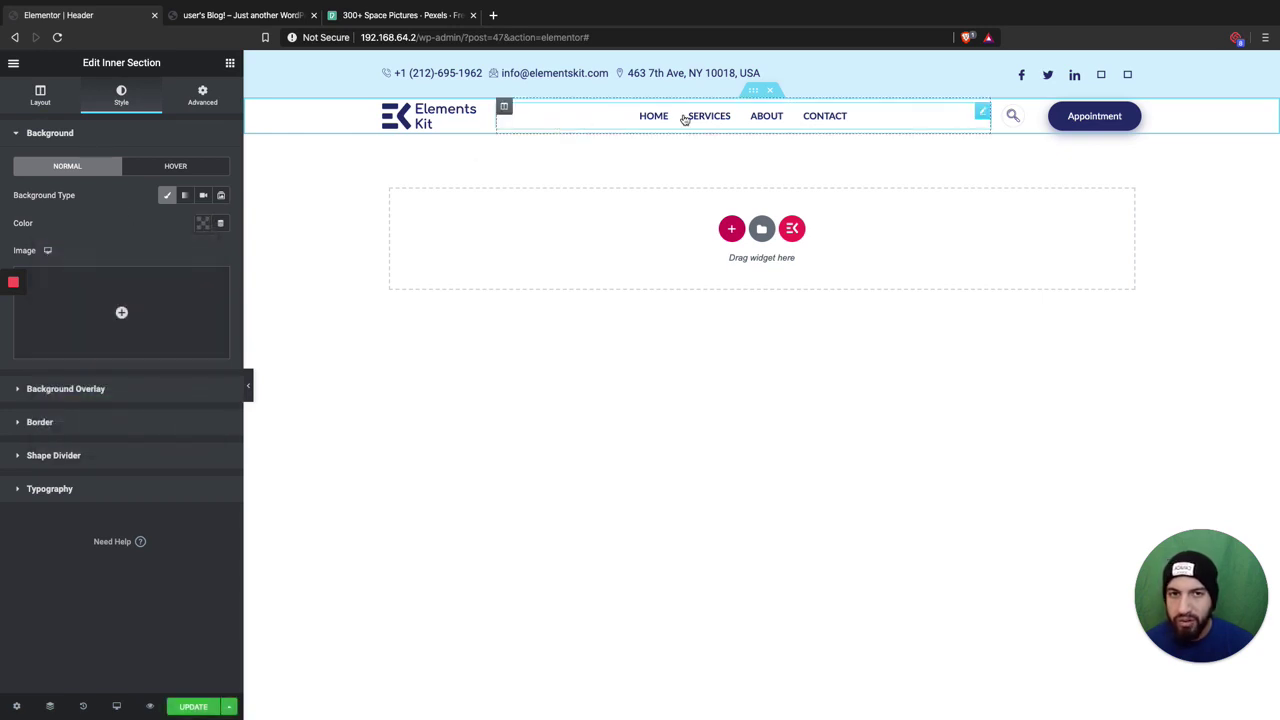
Set the nav menu item text colour to white (#FFFFFF).
{"action": "left_click", "coordinate": [828, 130]}
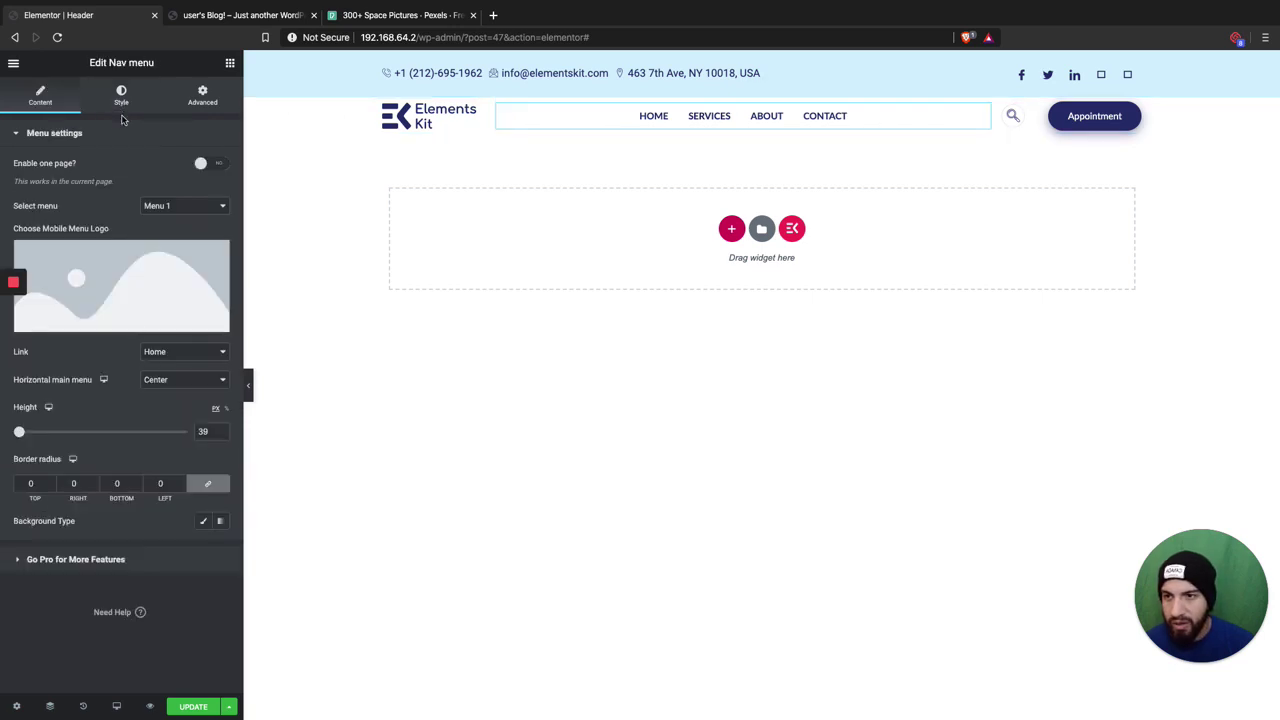
{"action": "left_click", "coordinate": [121, 95]}
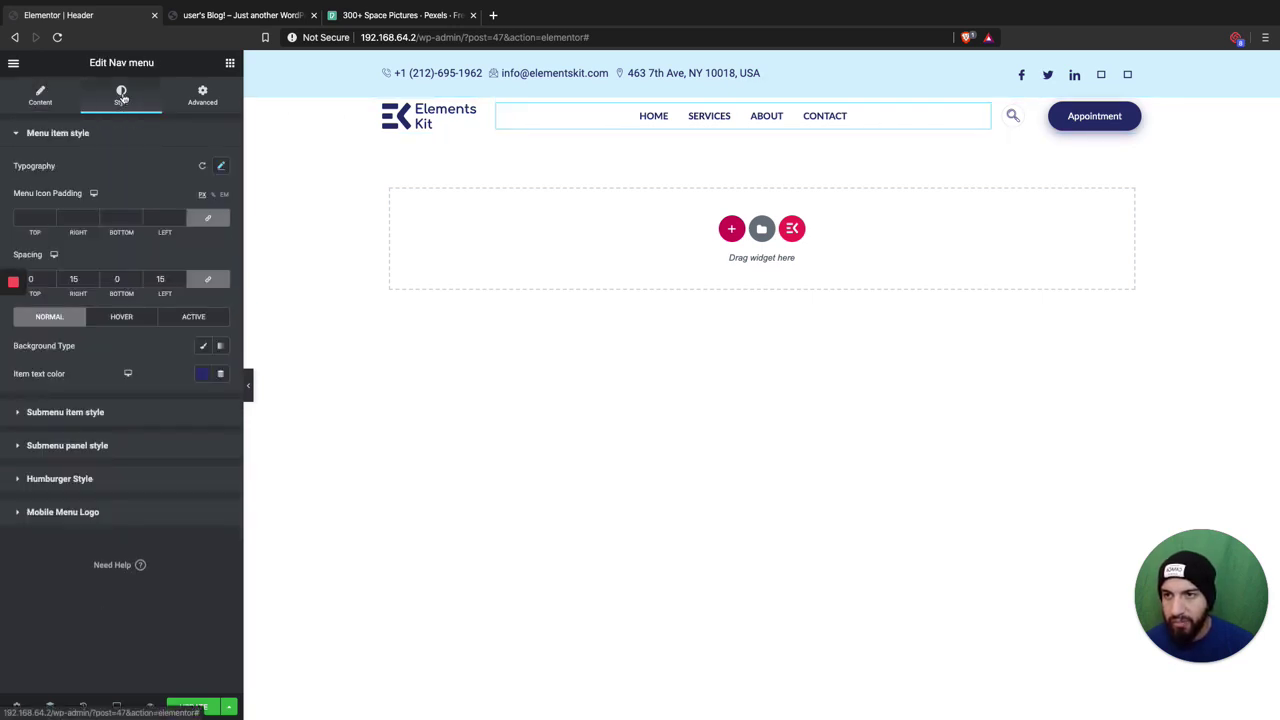
{"action": "left_click", "coordinate": [203, 373]}
{"action": "left_click", "coordinate": [178, 408]}
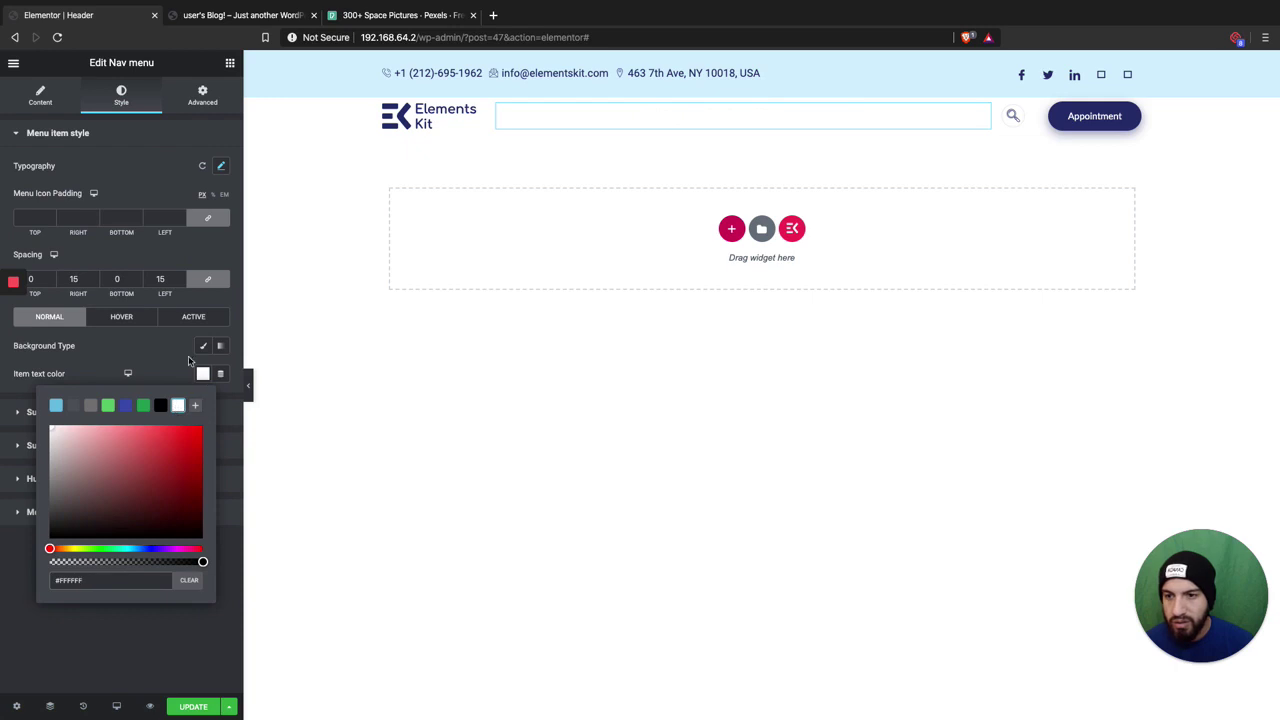
{"action": "left_click", "coordinate": [351, 191]}
Delete the ElementsKit logo image from the header.
{"action": "left_click", "coordinate": [416, 115]}
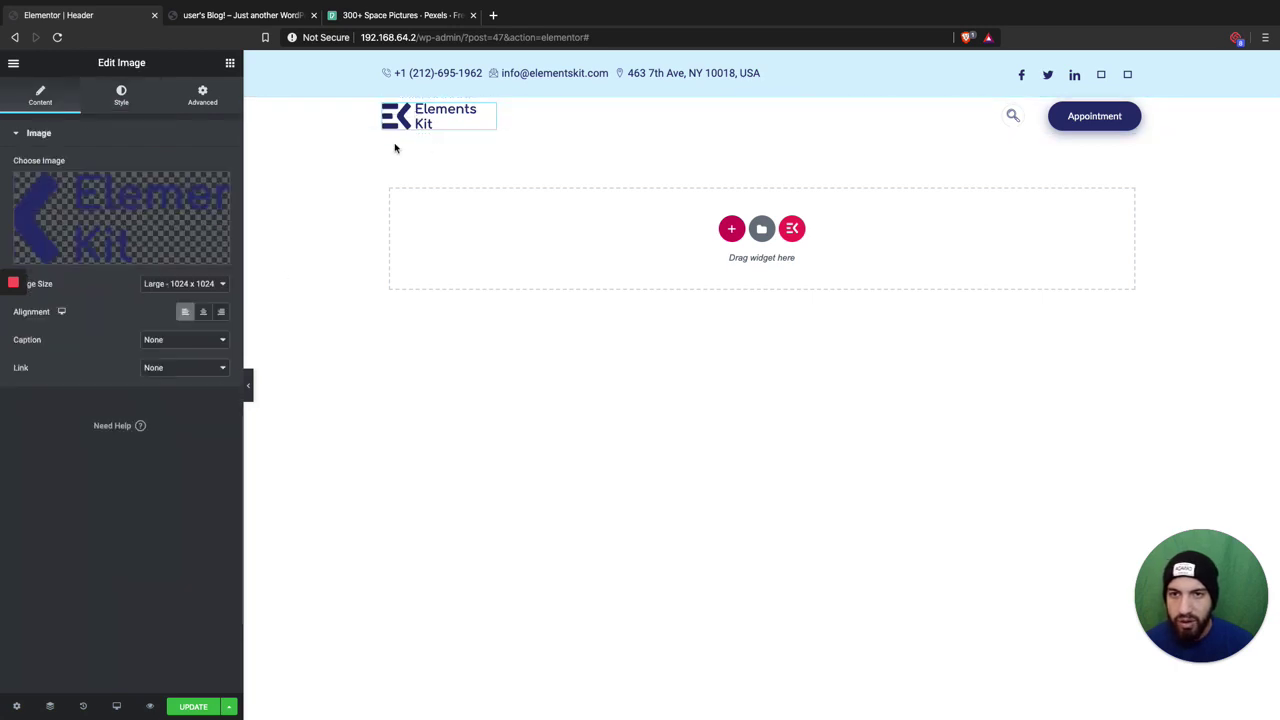
{"action": "left_click", "coordinate": [145, 219]}
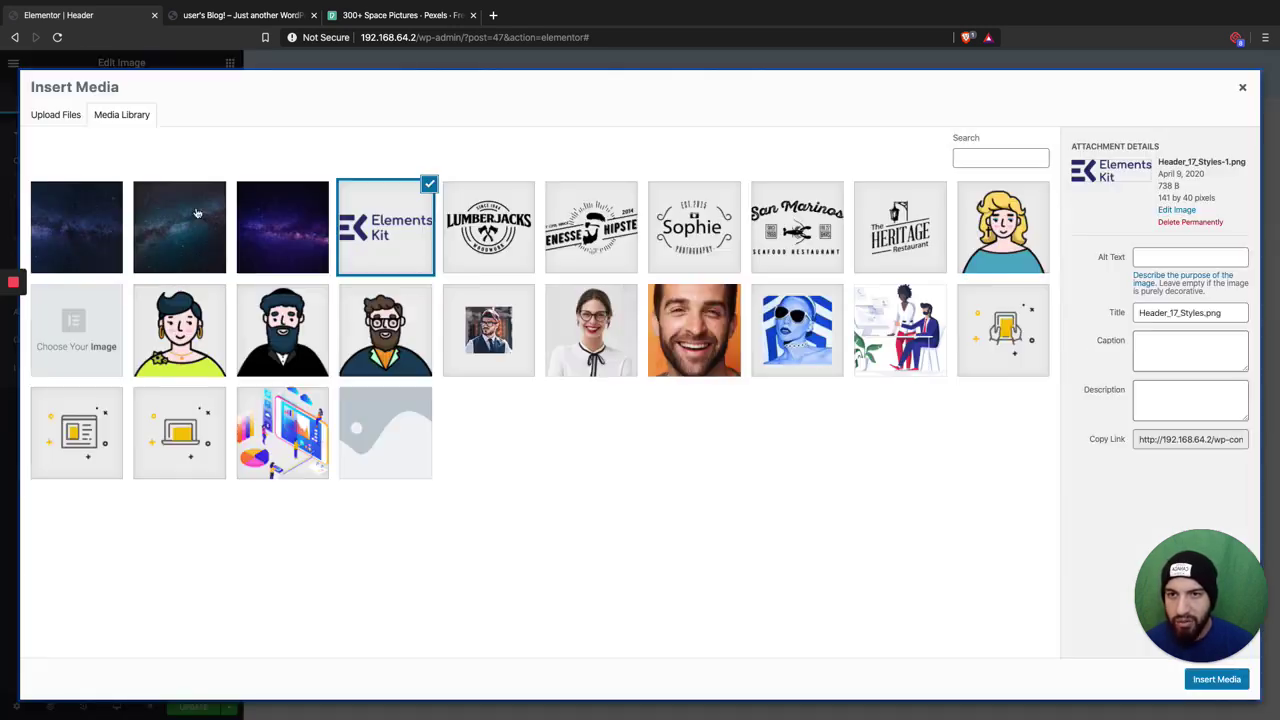
{"action": "left_click", "coordinate": [1250, 99]}
{"action": "right_click", "coordinate": [435, 115]}
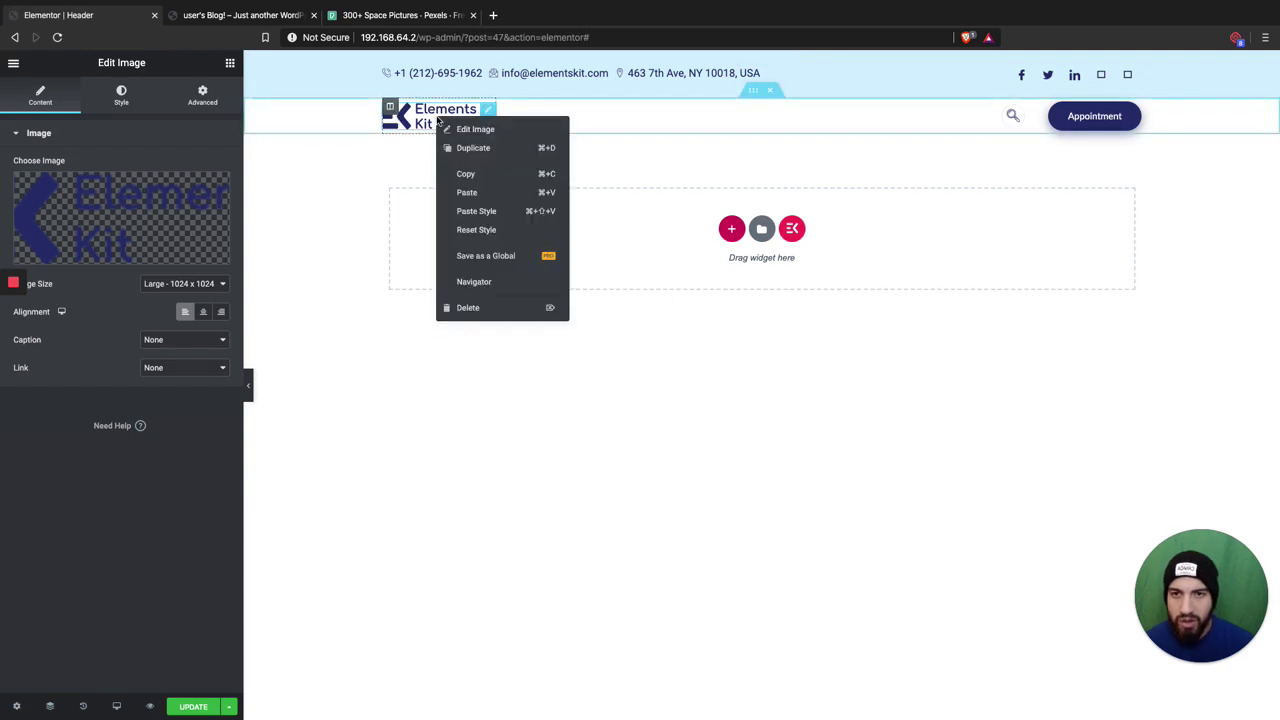
{"action": "left_click", "coordinate": [472, 308]}
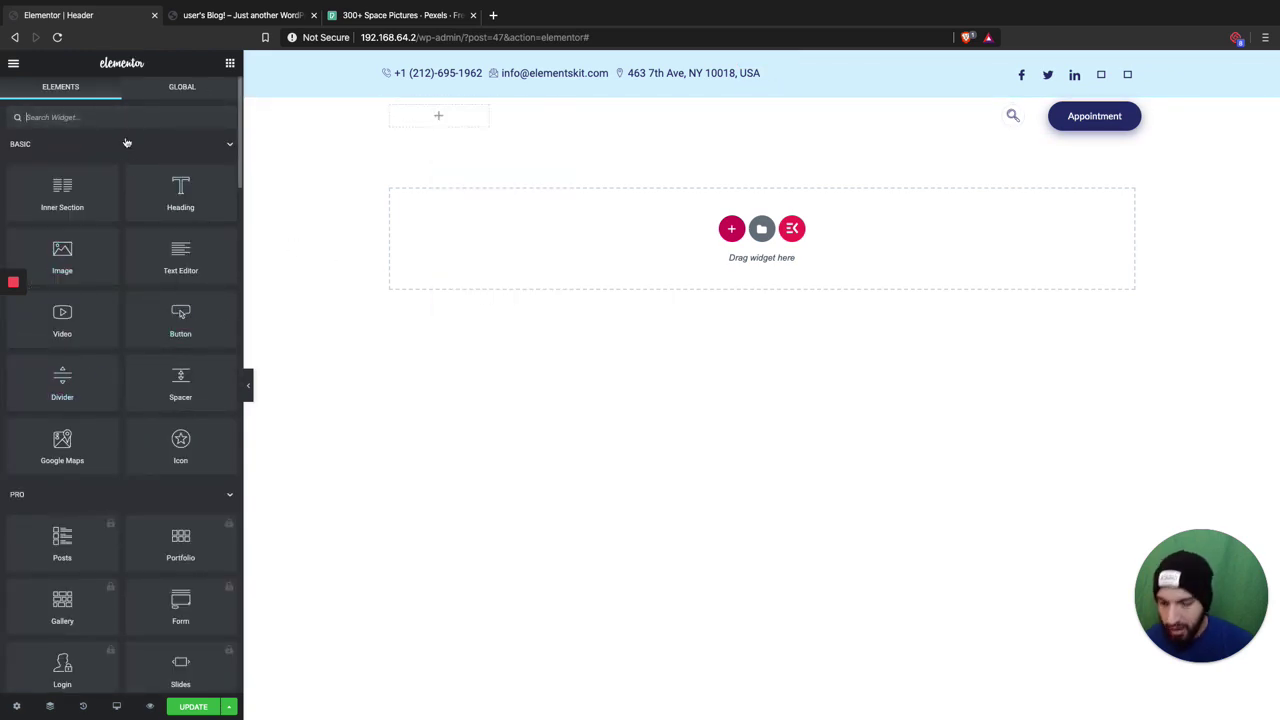
Place an Icon widget in the empty logo column and make its star white.
{"action": "type", "text": "icon"}
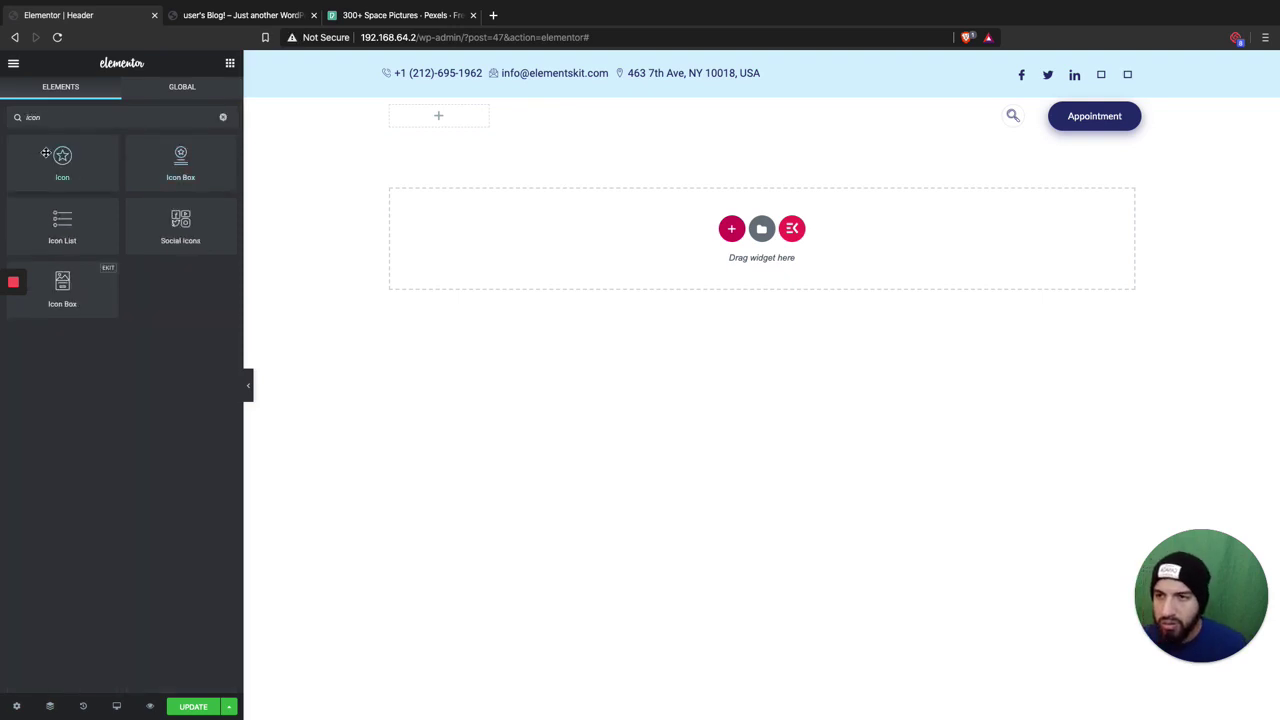
{"action": "left_click_drag", "start_coordinate": [90, 168], "coordinate": [446, 117]}
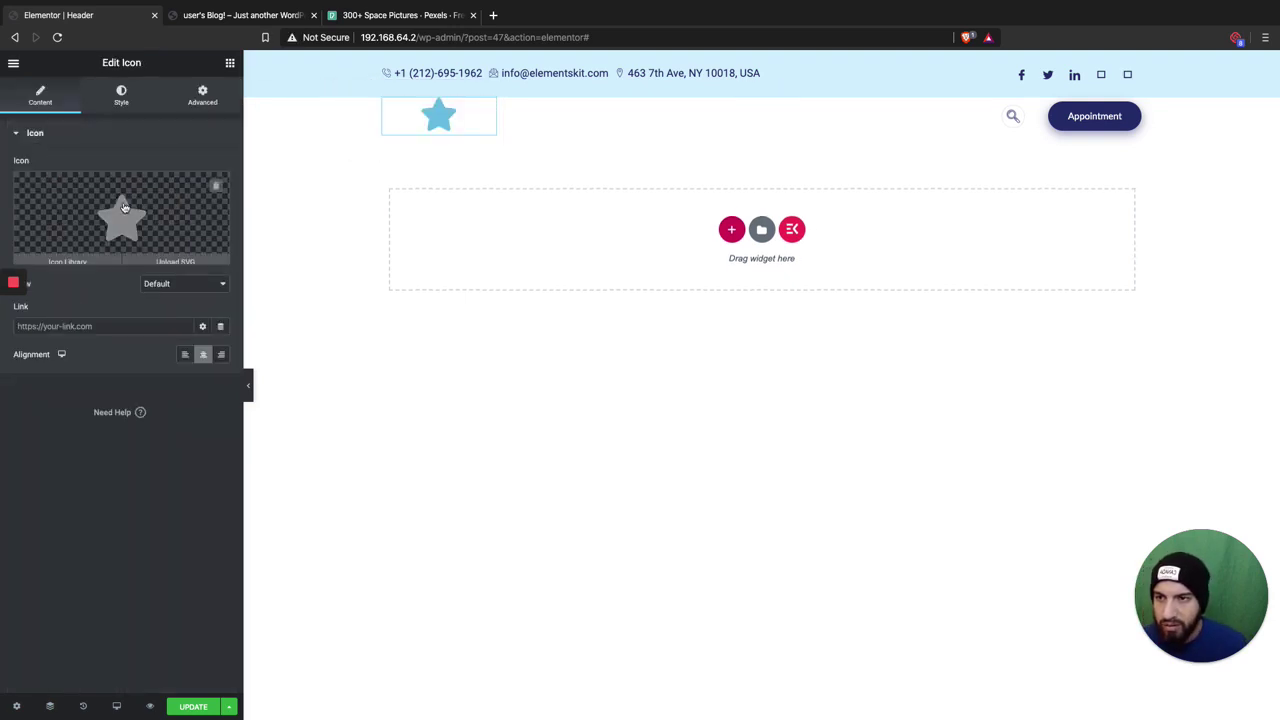
{"action": "left_click", "coordinate": [122, 98]}
{"action": "left_click", "coordinate": [203, 195]}
{"action": "left_click", "coordinate": [177, 227]}
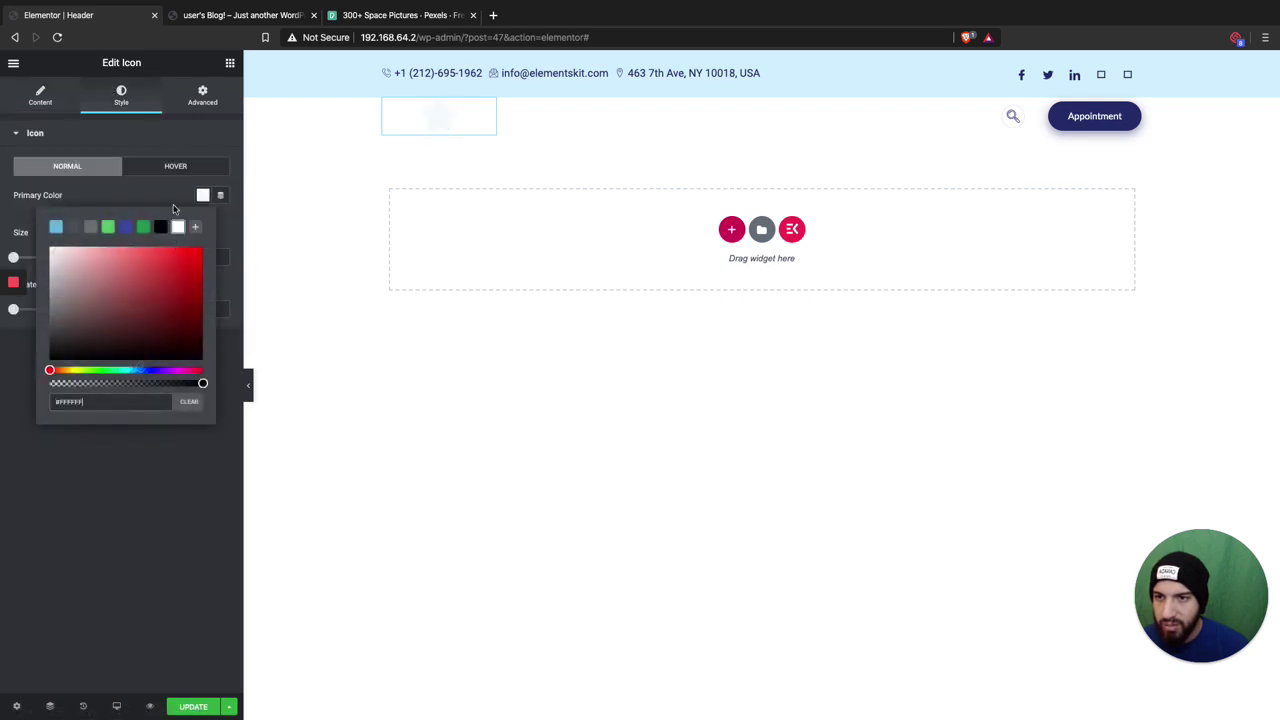
{"action": "left_click", "coordinate": [320, 180]}
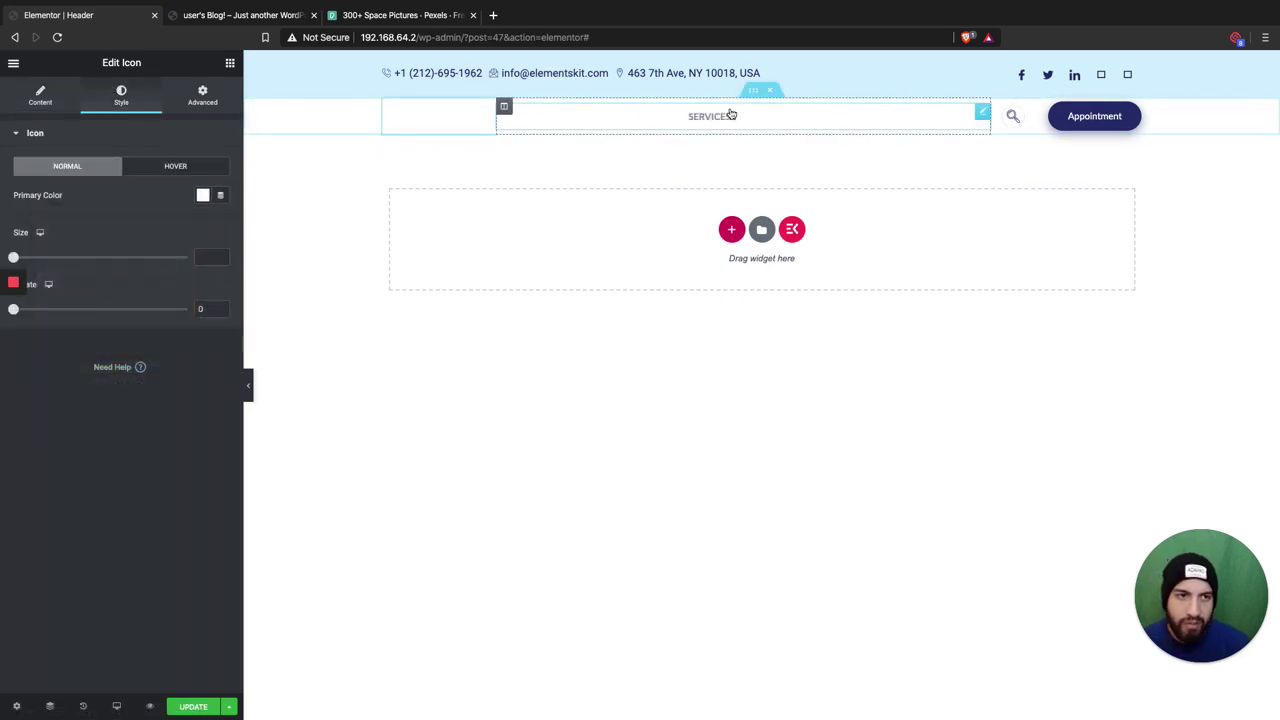
Set the header search background colour to white.
{"action": "left_click", "coordinate": [1013, 116]}
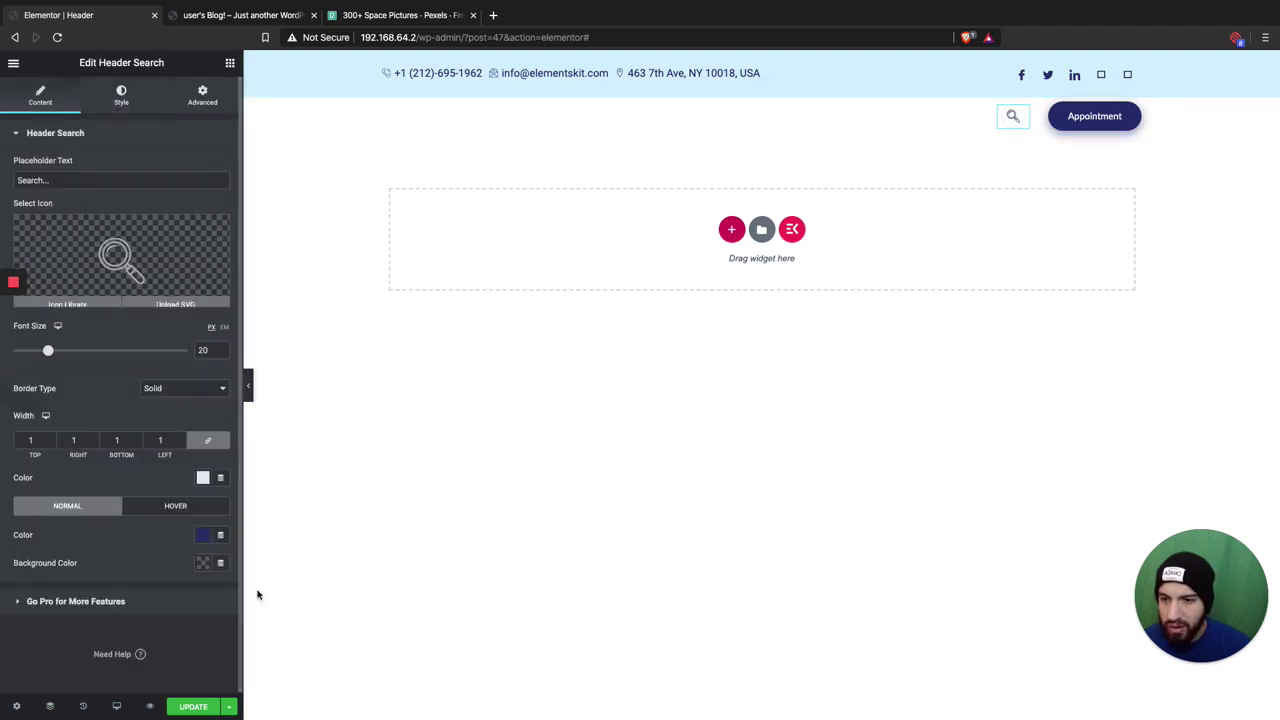
{"action": "left_click", "coordinate": [203, 563]}
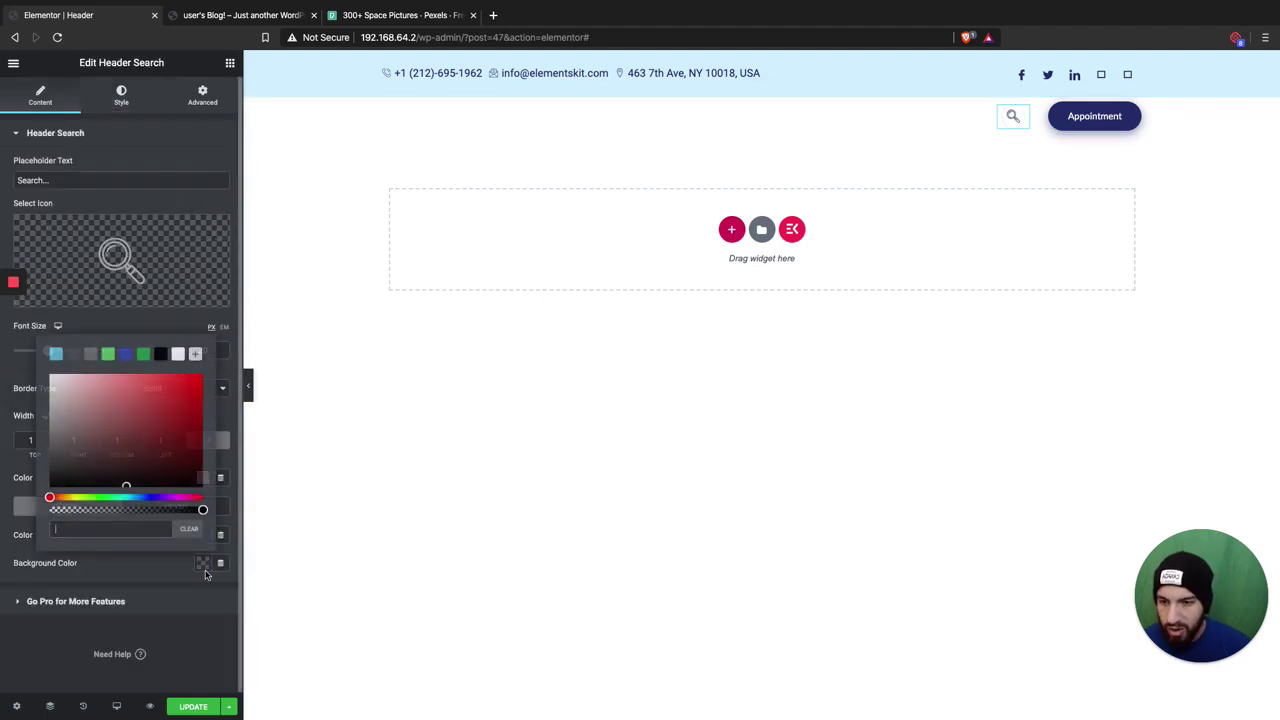
{"action": "left_click", "coordinate": [179, 356]}
{"action": "left_click", "coordinate": [400, 480]}
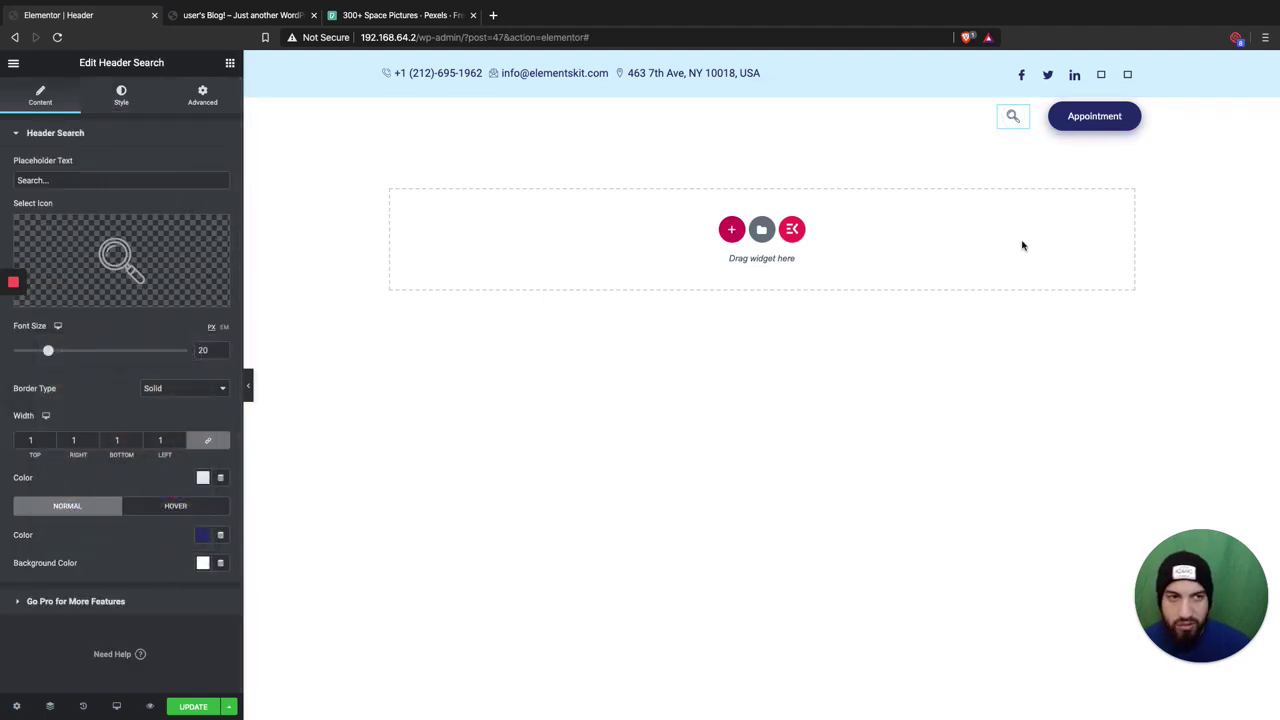
{"action": "left_click", "coordinate": [1138, 112]}
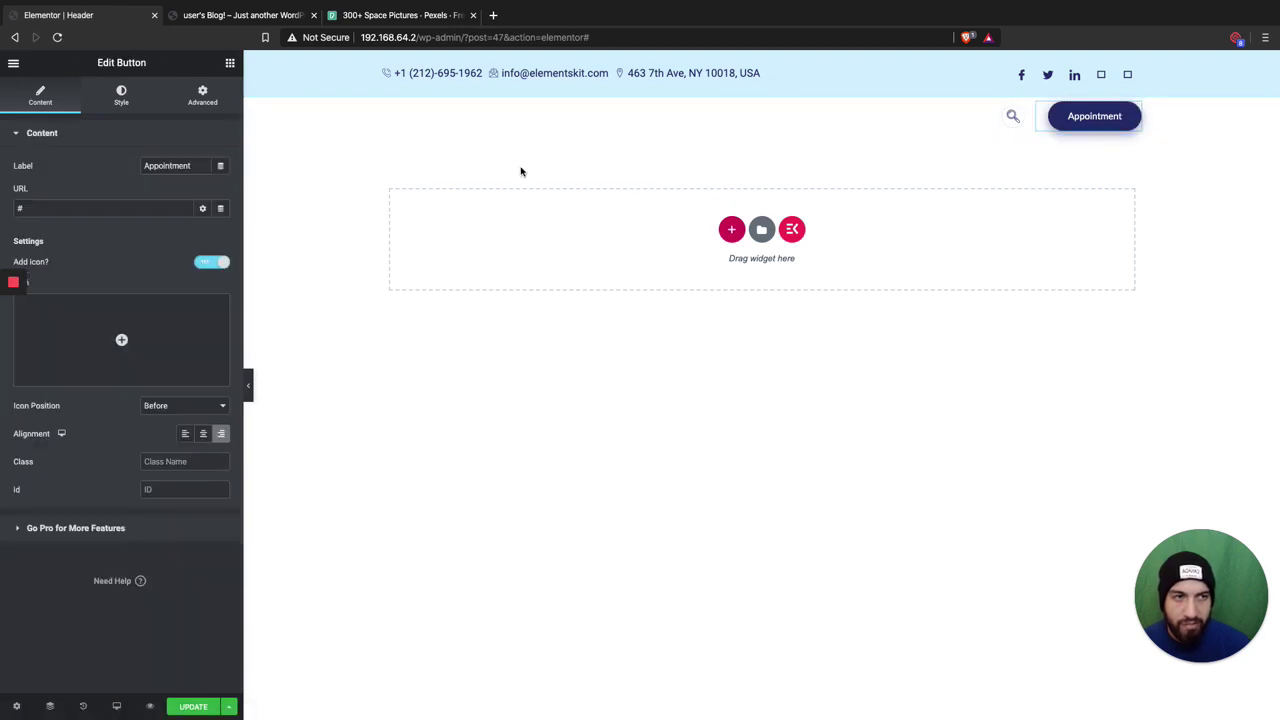
Give the Appointment button a white background and #273171 text, then save the header.
{"action": "left_click", "coordinate": [123, 100]}
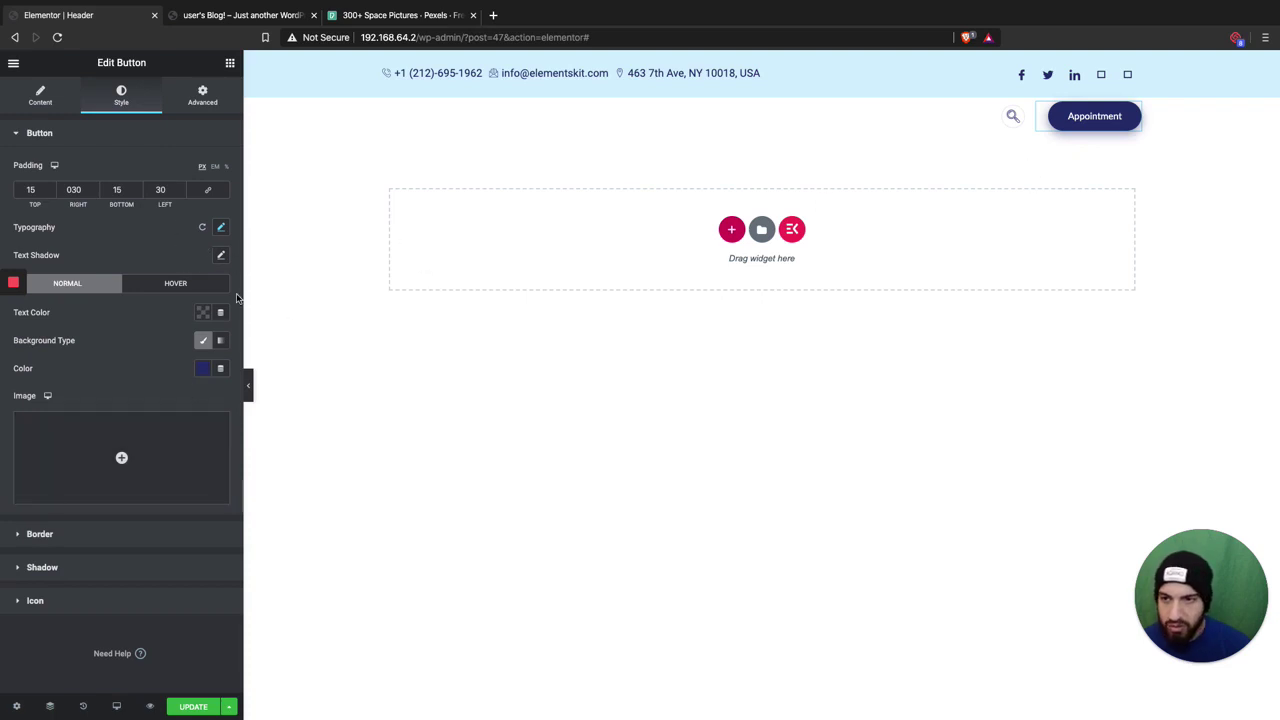
{"action": "left_click", "coordinate": [102, 567]}
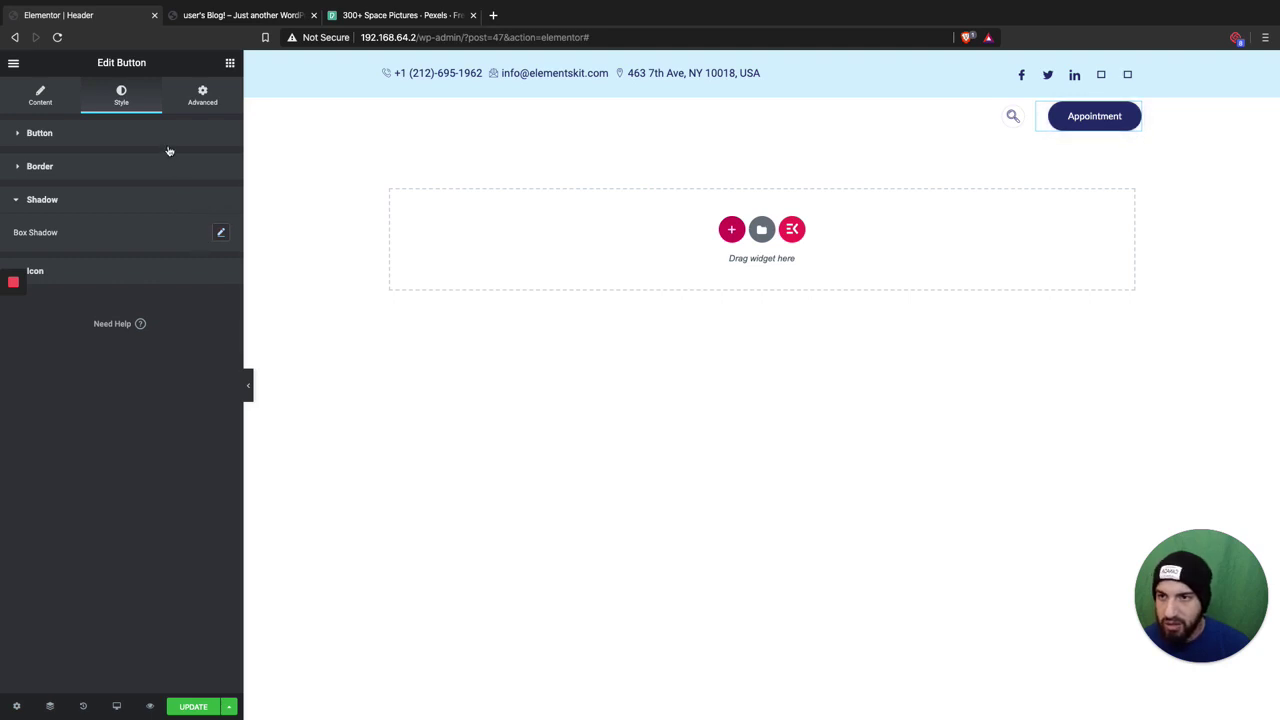
{"action": "left_click", "coordinate": [124, 168]}
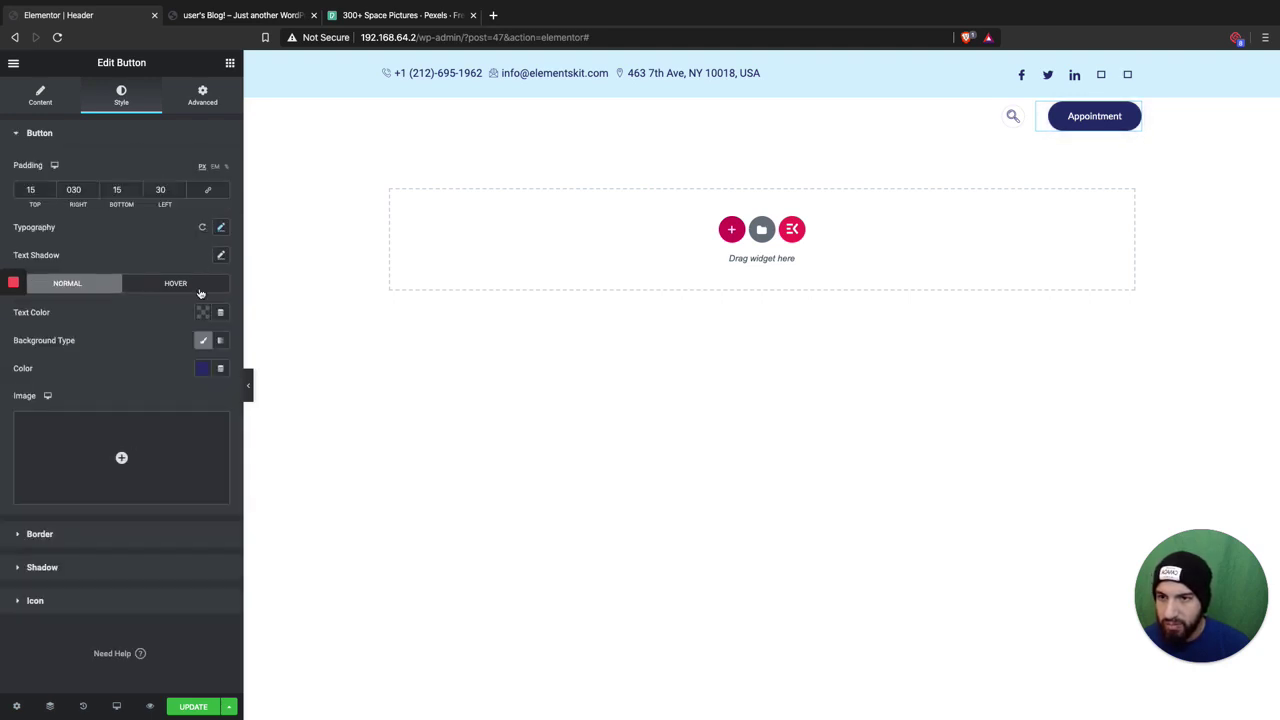
{"action": "left_click", "coordinate": [202, 371]}
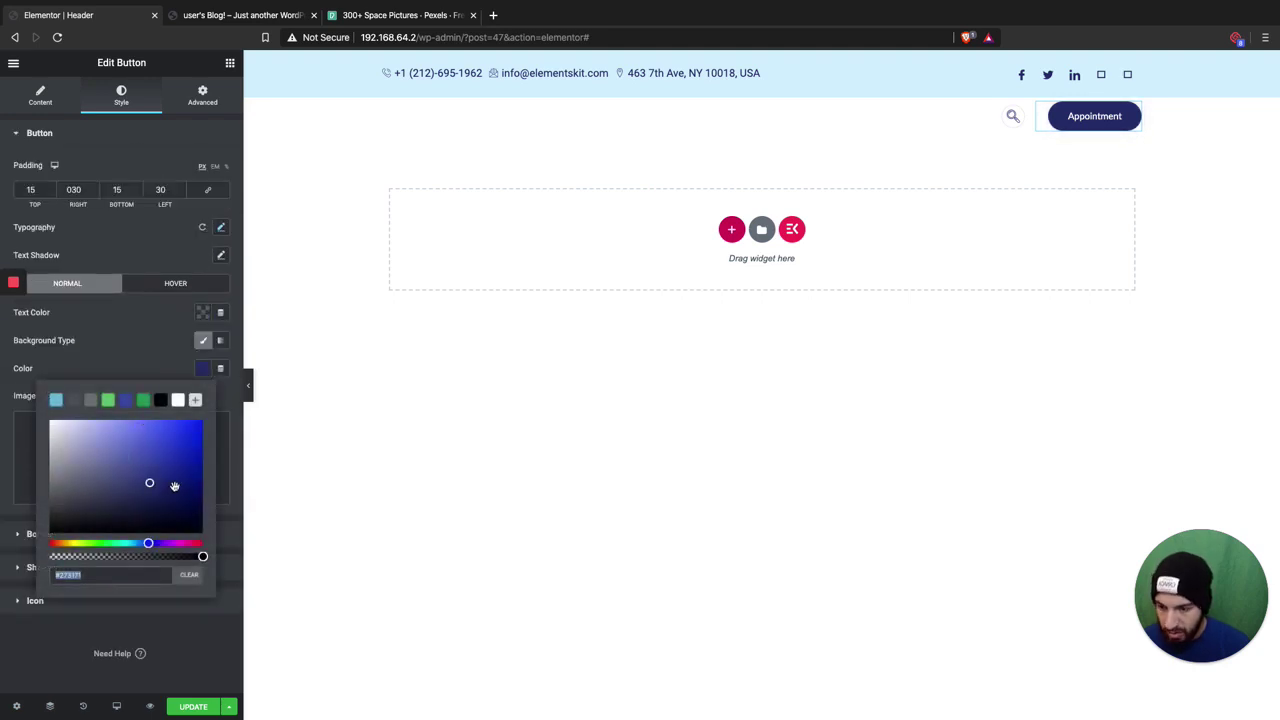
{"action": "left_click", "coordinate": [178, 400]}
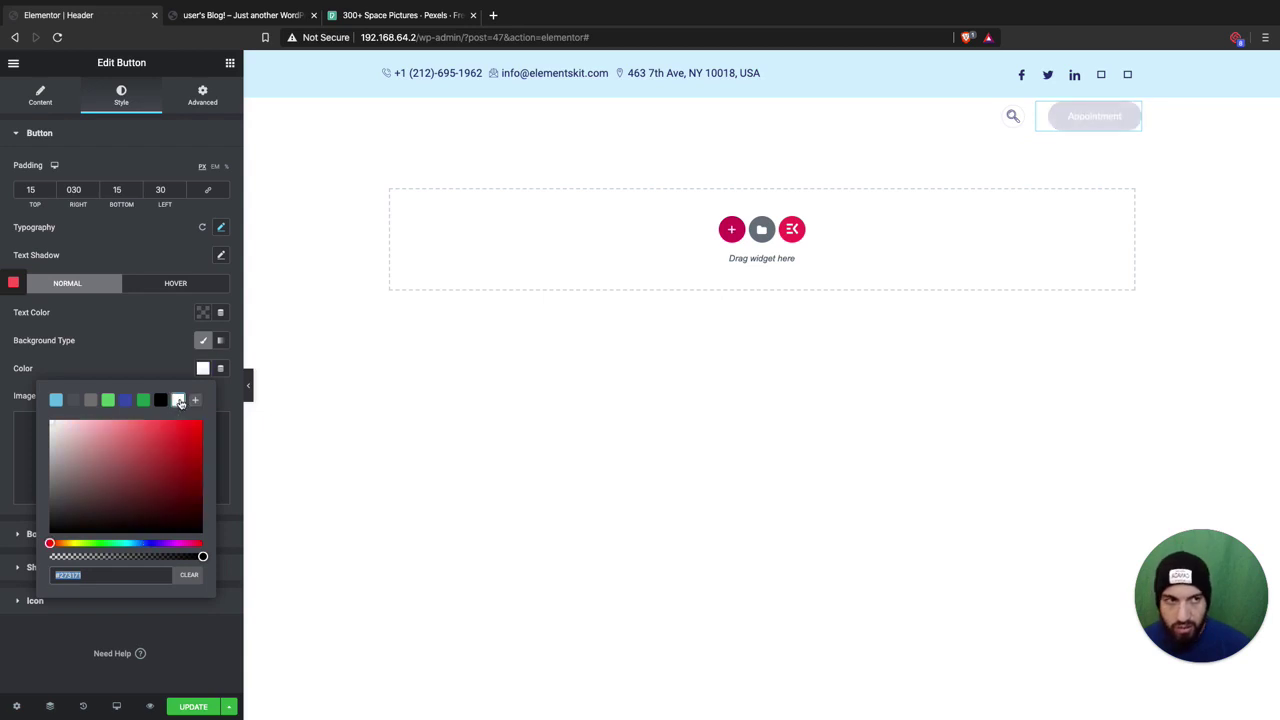
{"action": "left_click", "coordinate": [202, 312]}
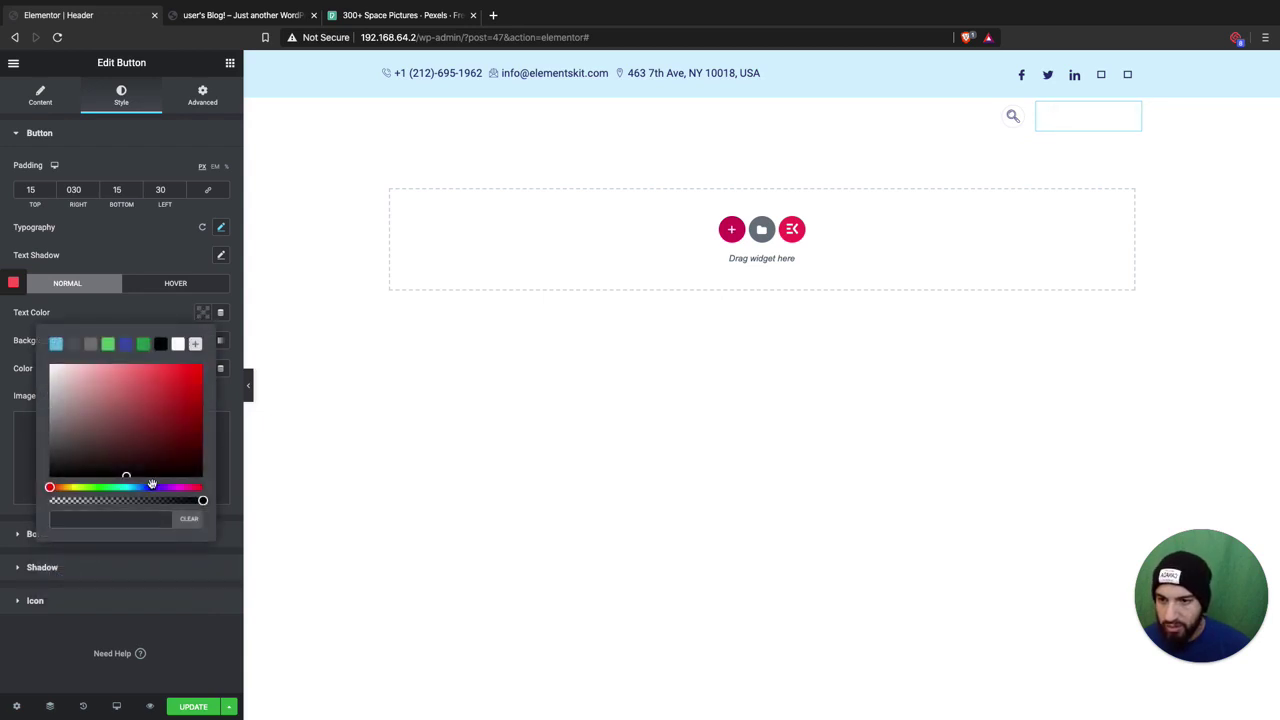
{"action": "left_click", "coordinate": [150, 487]}
{"action": "left_click", "coordinate": [120, 318]}
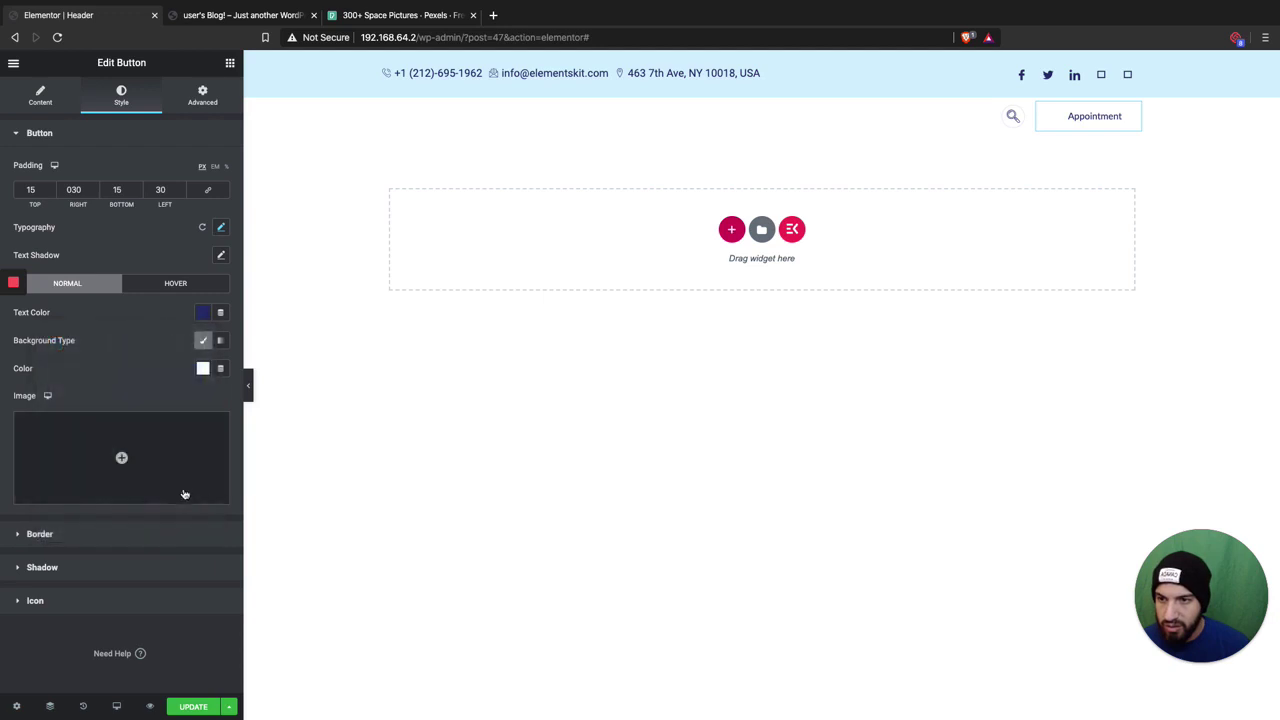
{"action": "left_click", "coordinate": [182, 702]}
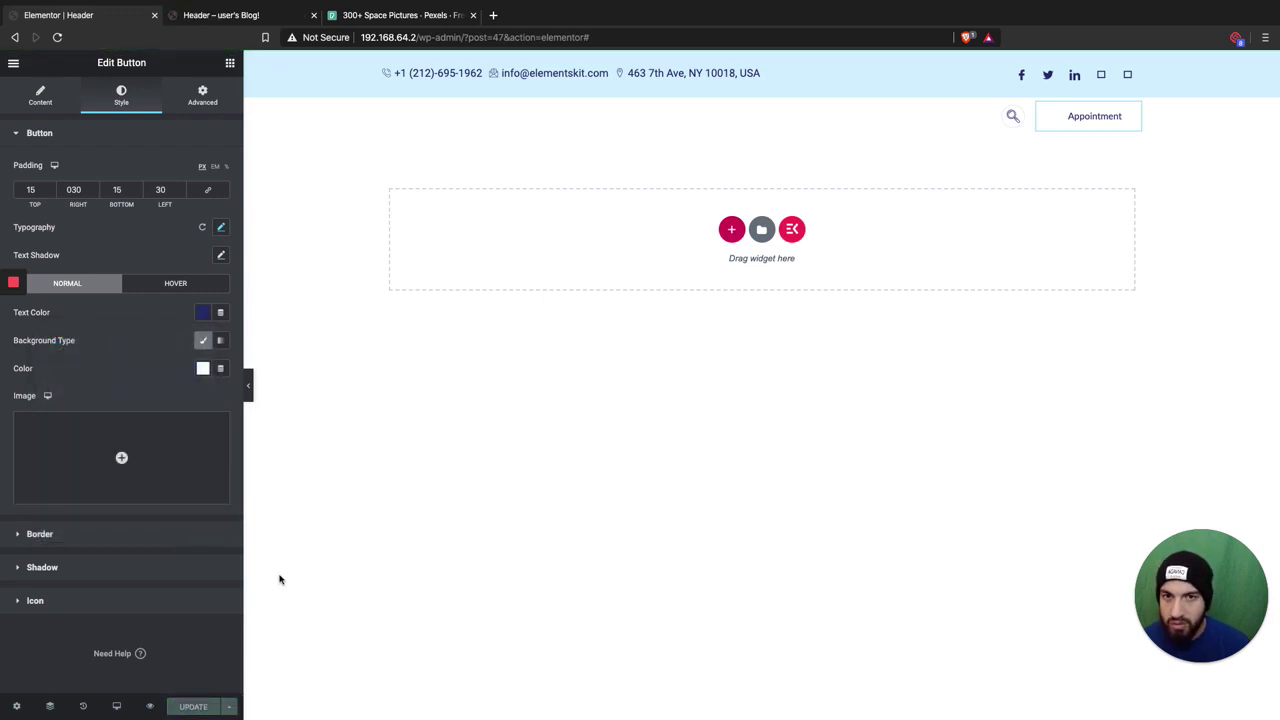
View the homepage with the updated header at the site root, then return to the Elementor editor.
{"action": "left_click", "coordinate": [150, 706]}
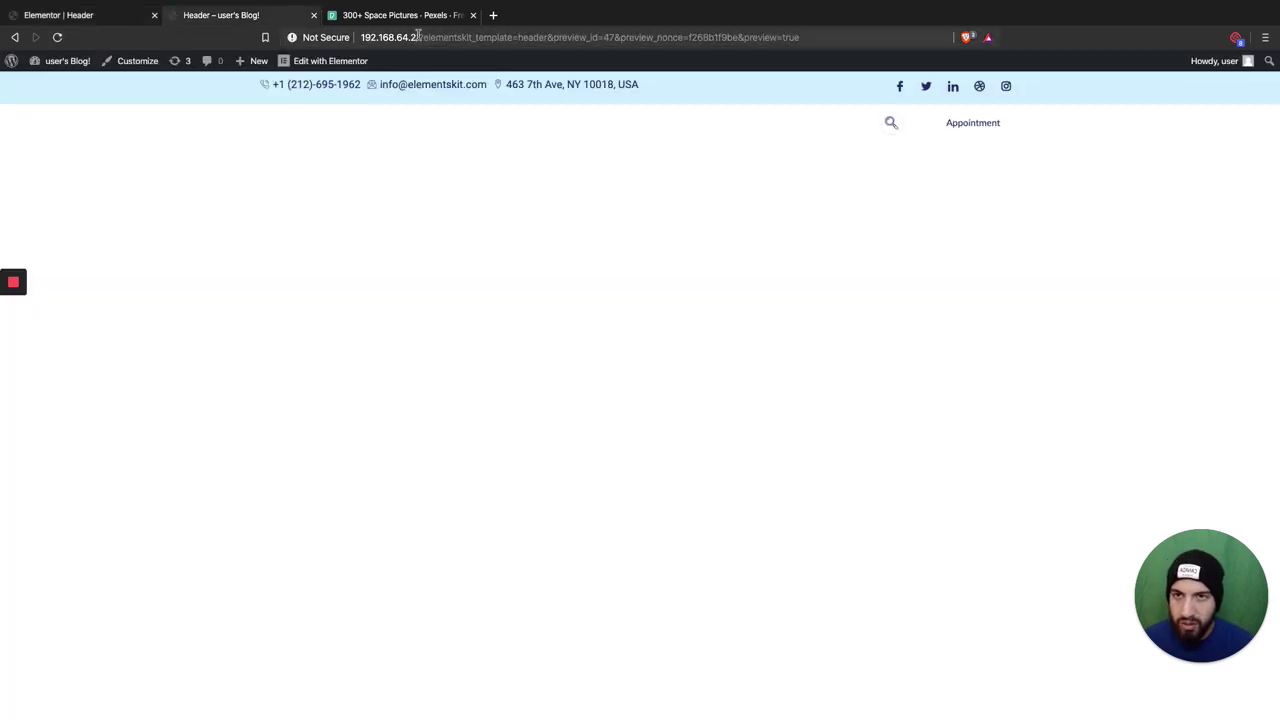
{"action": "left_click_drag", "start_coordinate": [416, 37], "coordinate": [800, 37]}
{"action": "key", "text": "BackSpace"}
{"action": "key", "text": "Return"}
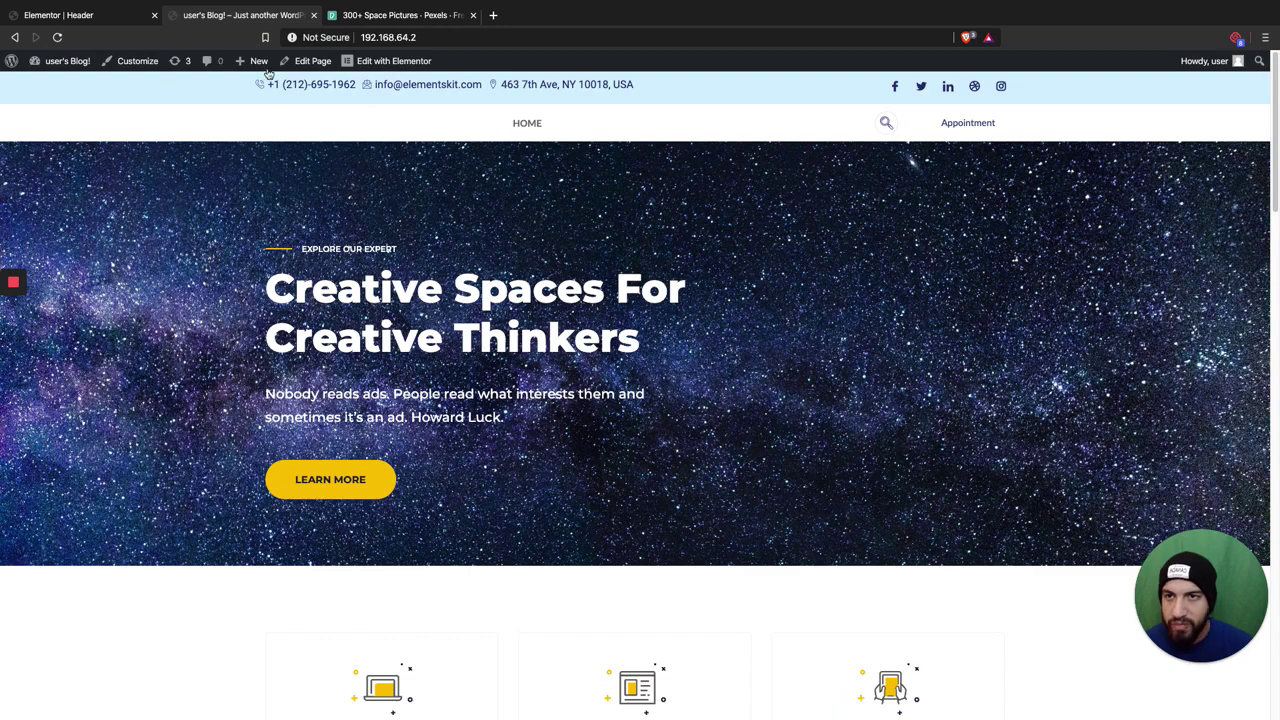
{"action": "left_click", "coordinate": [103, 20]}
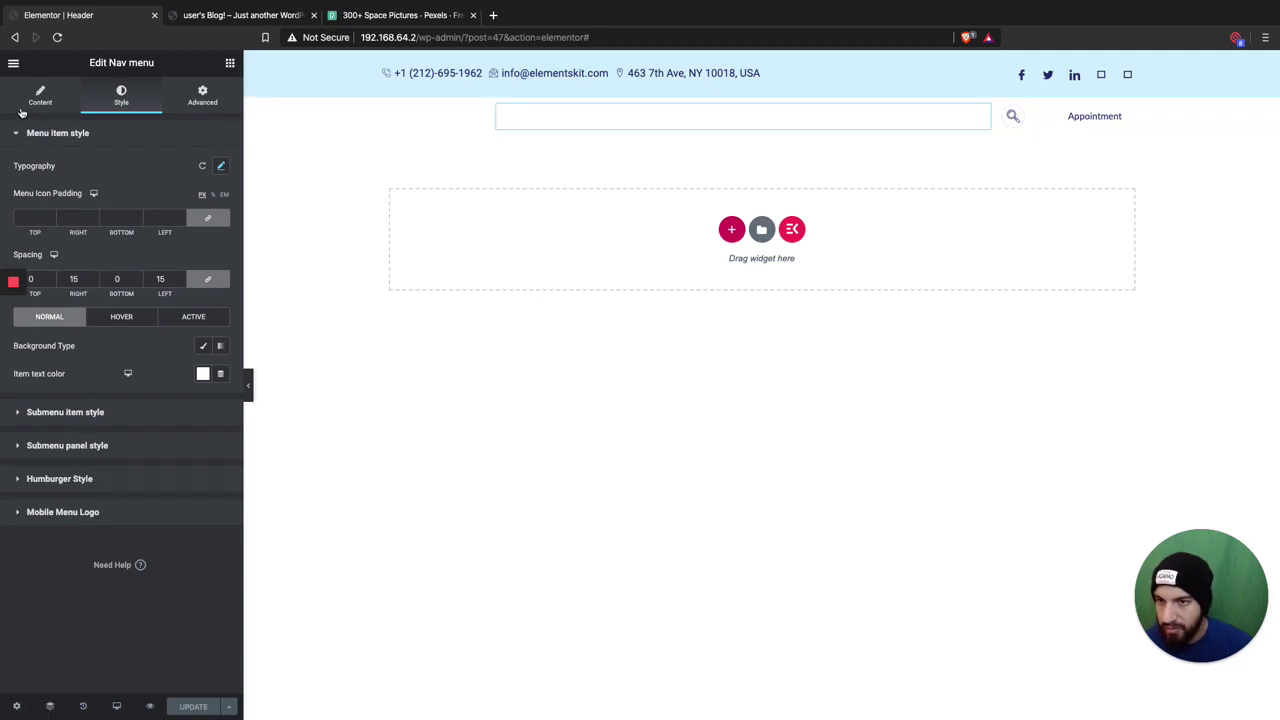
Set the nav menu's Active item text colour to white and save.
{"action": "left_click", "coordinate": [194, 318]}
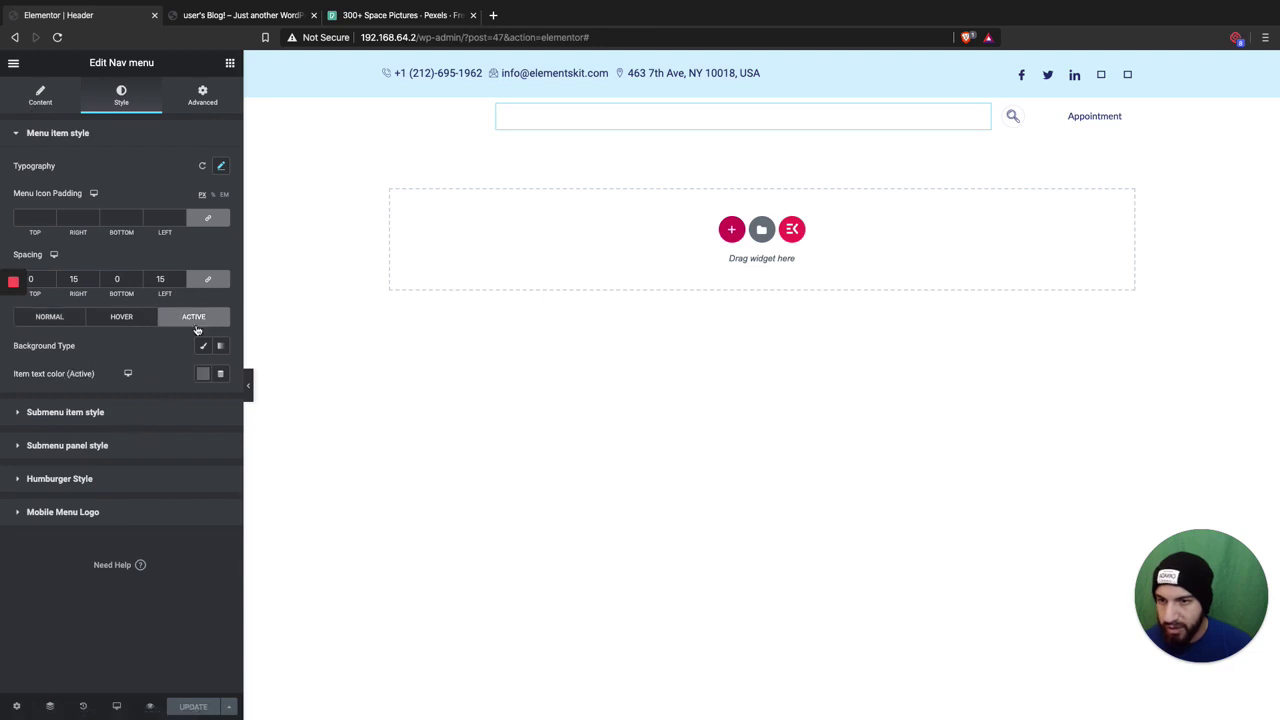
{"action": "left_click", "coordinate": [202, 374]}
{"action": "left_click", "coordinate": [180, 408]}
{"action": "left_click", "coordinate": [178, 708]}
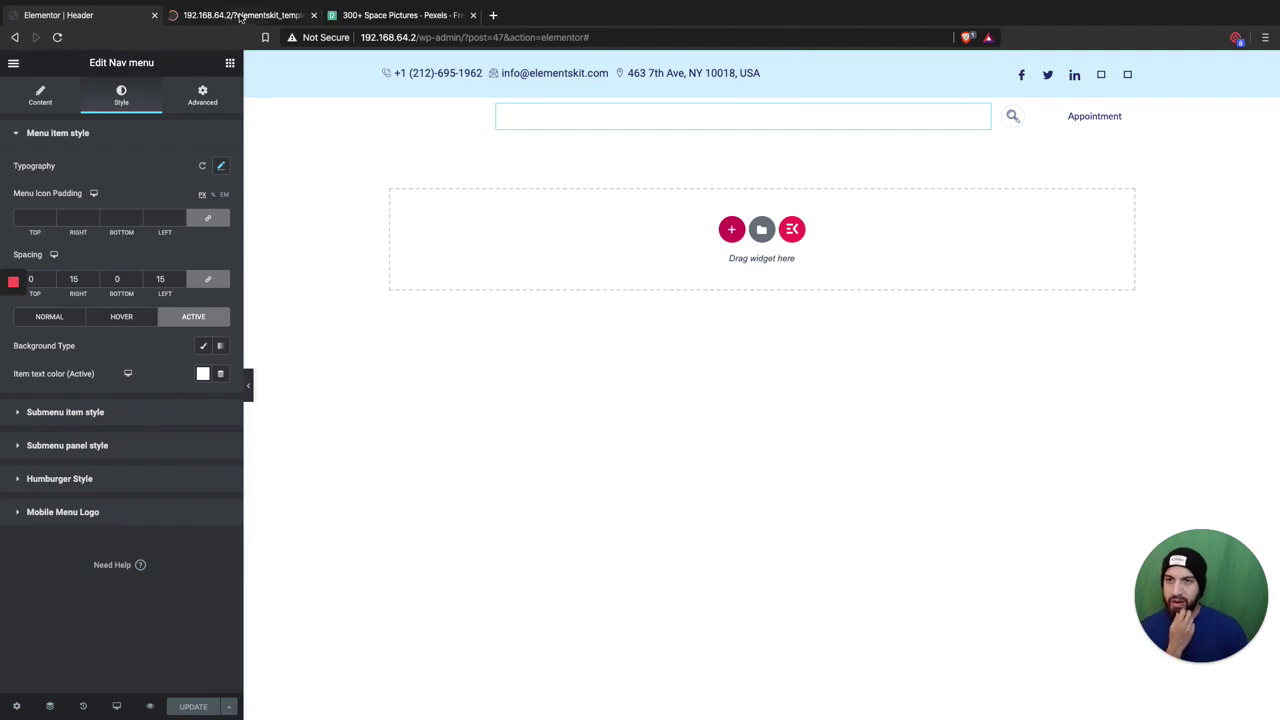
Load the site's home page in the preview tab, then return to the header editor.
{"action": "left_click", "coordinate": [245, 17]}
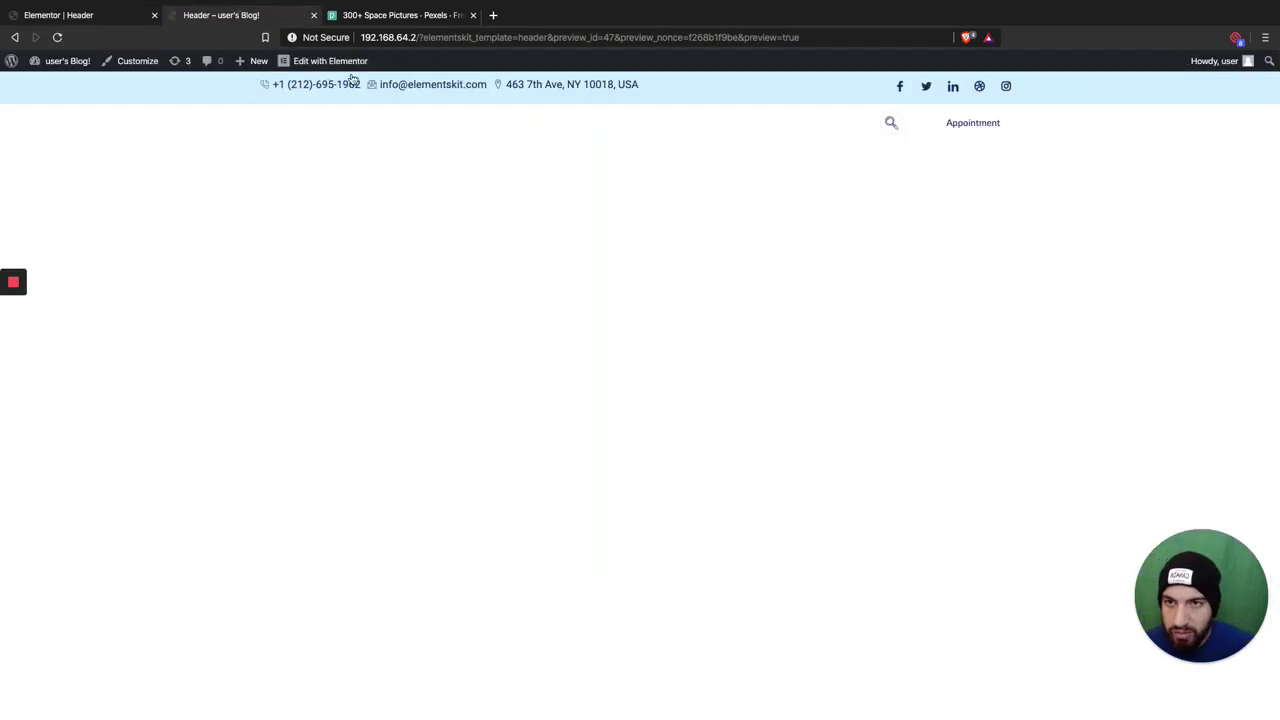
{"action": "left_click", "coordinate": [423, 37]}
{"action": "left_click_drag", "start_coordinate": [417, 37], "coordinate": [1166, 51]}
{"action": "key", "text": "BackSpace"}
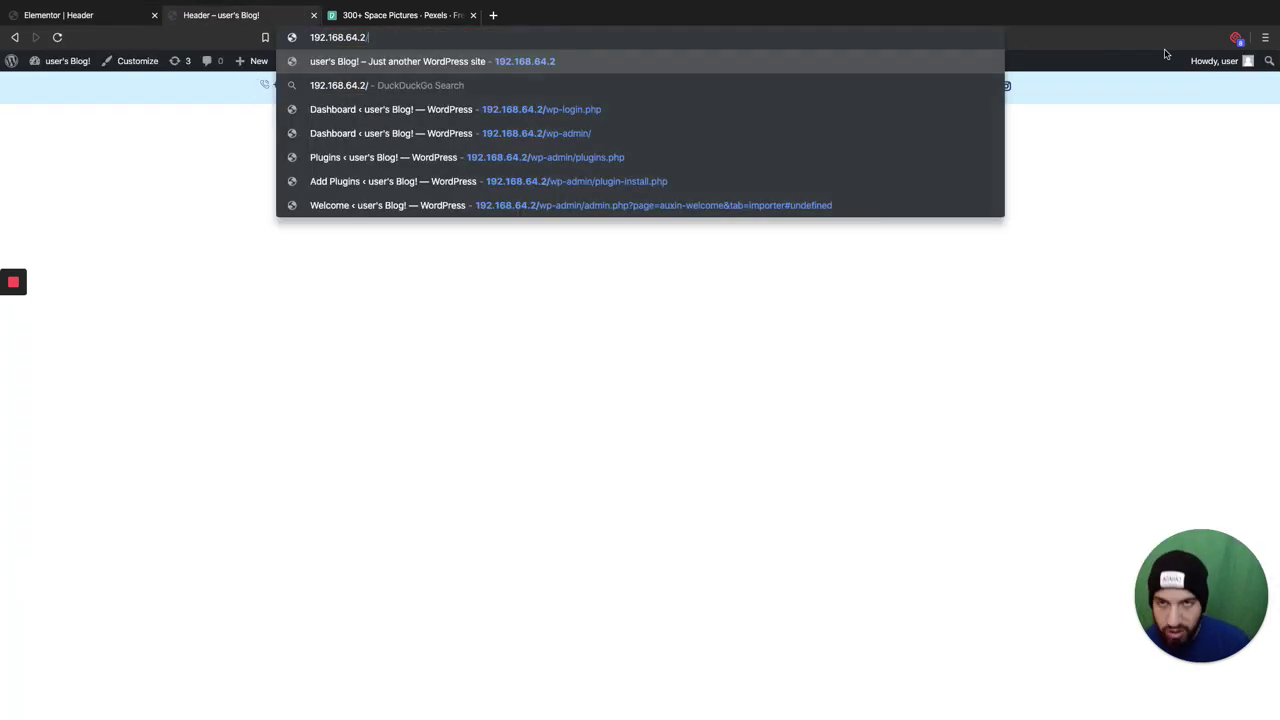
{"action": "key", "text": "Return"}
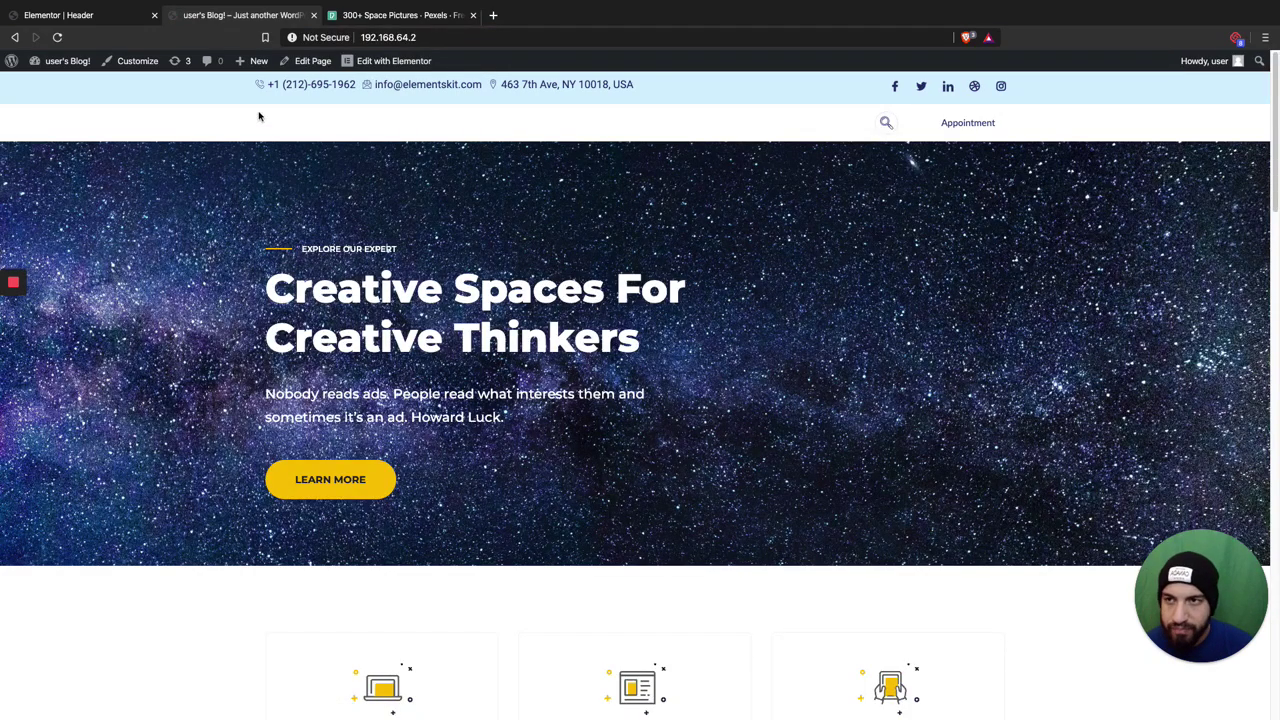
{"action": "left_click", "coordinate": [110, 18]}
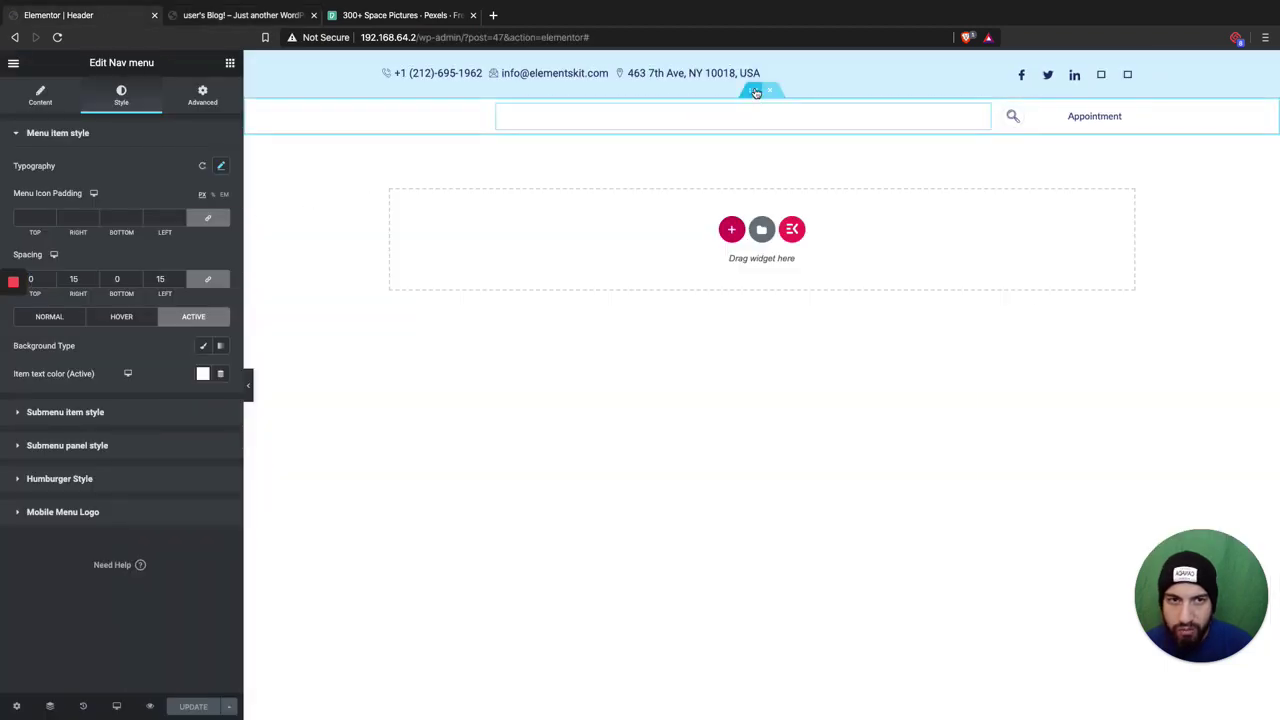
Lower the inner section's bottom margin to -19 px and save.
{"action": "left_click", "coordinate": [203, 223]}
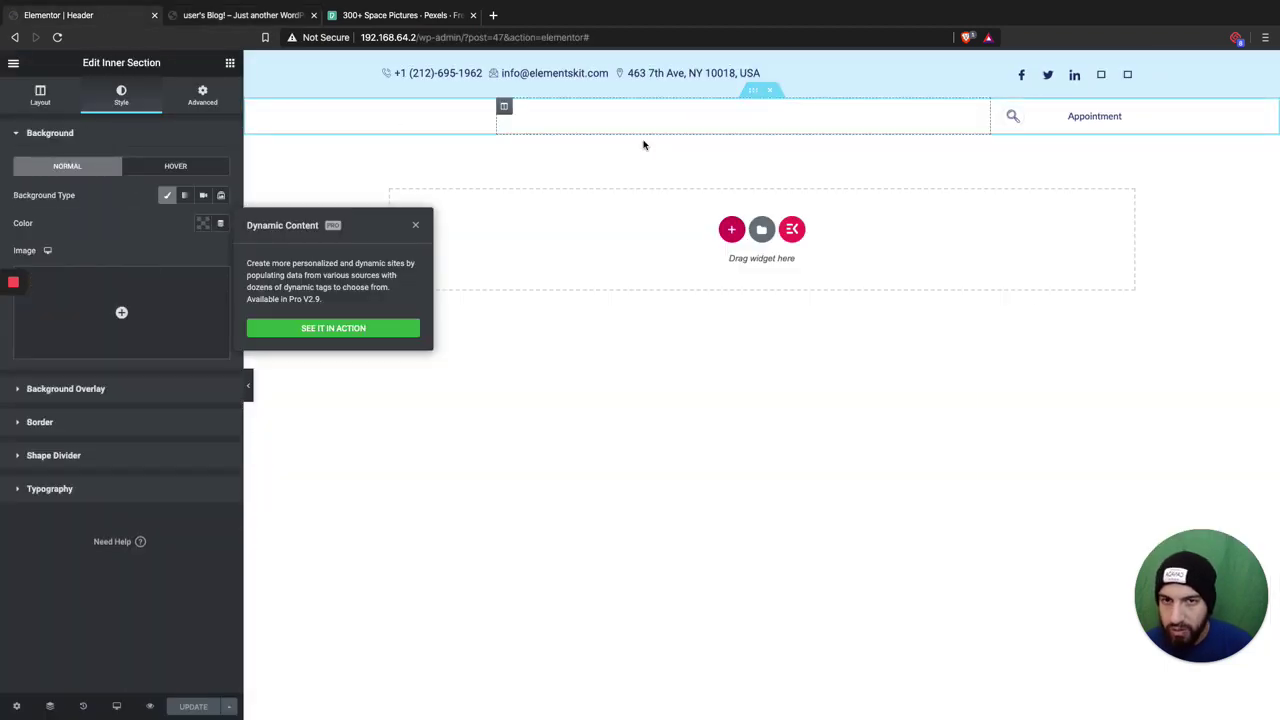
{"action": "left_click", "coordinate": [205, 96]}
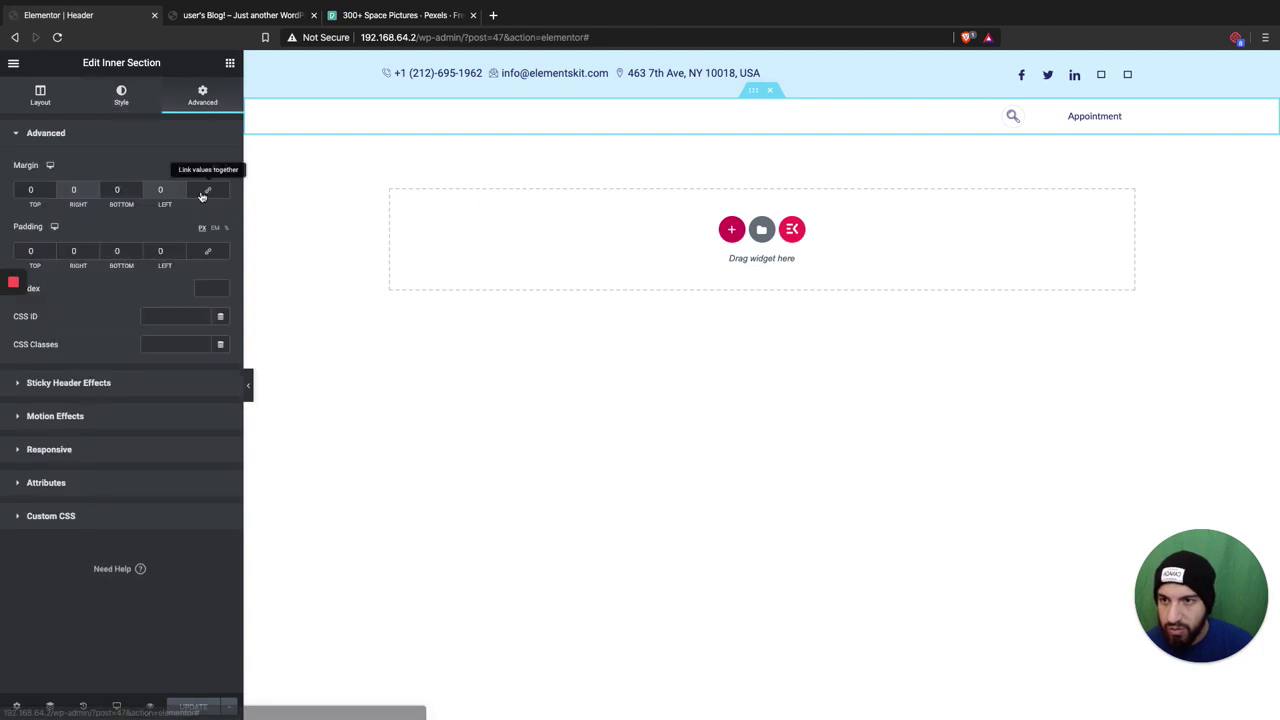
{"action": "left_click", "coordinate": [138, 192]}
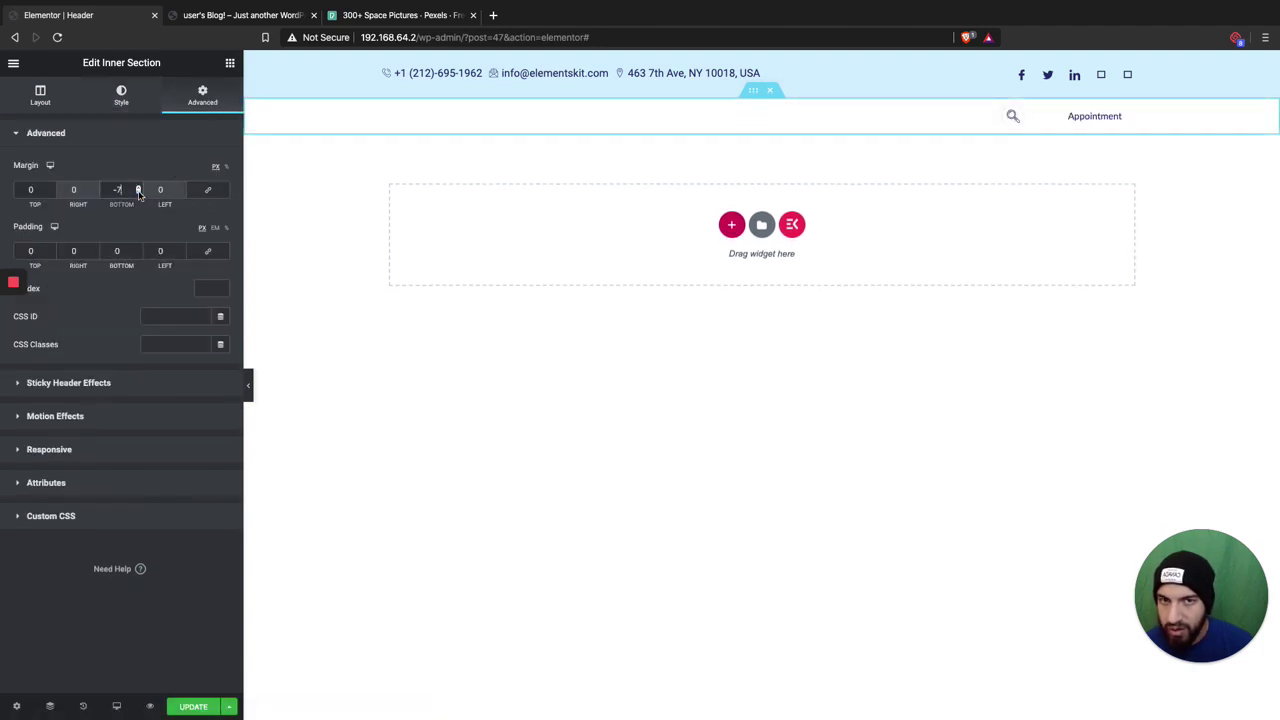
{"action": "left_click", "coordinate": [138, 192]}
{"action": "left_click", "coordinate": [138, 192]}
{"action": "left_click", "coordinate": [138, 192]}
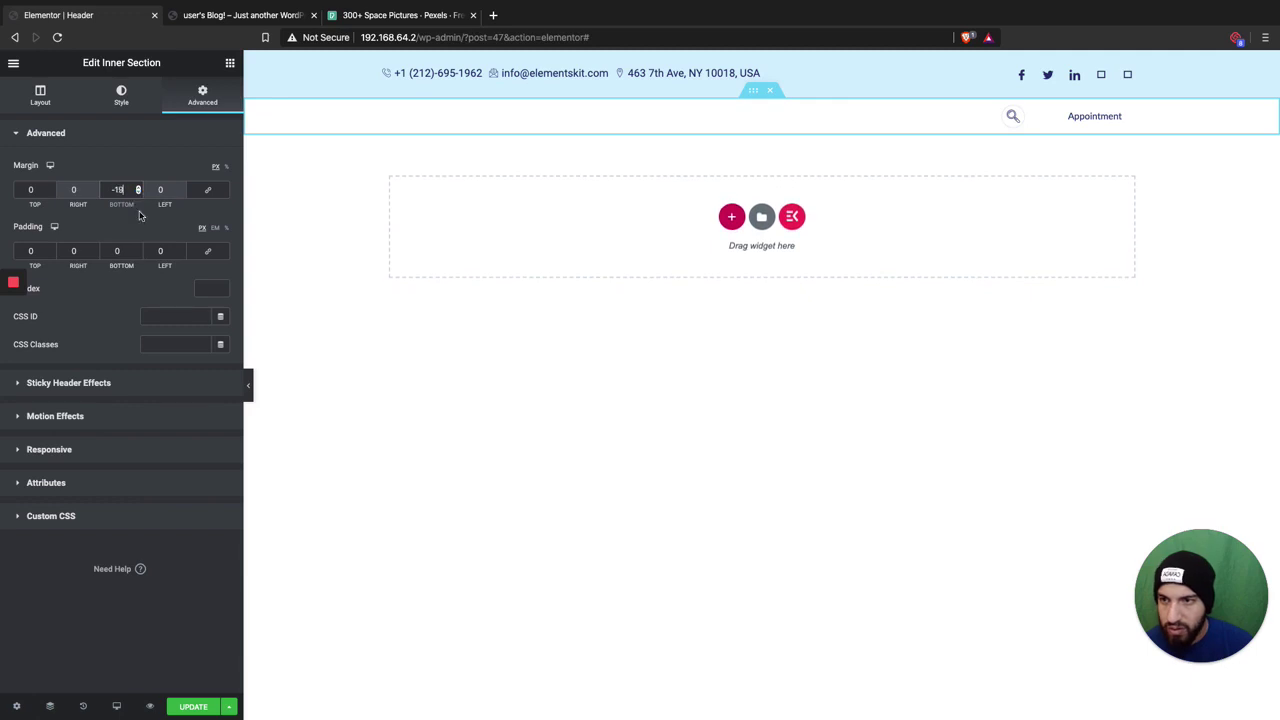
{"action": "left_click", "coordinate": [193, 707]}
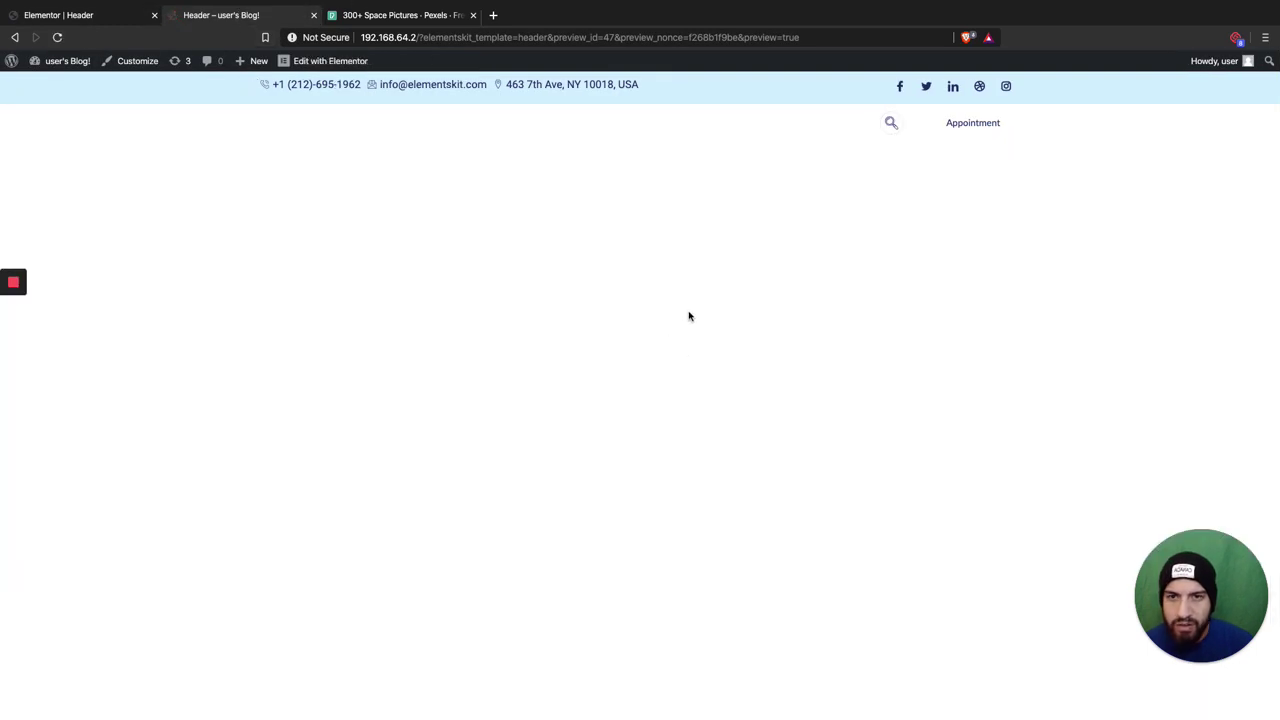
Check the site root home page, then return to the header editor.
{"action": "left_click_drag", "start_coordinate": [418, 37], "coordinate": [800, 37]}
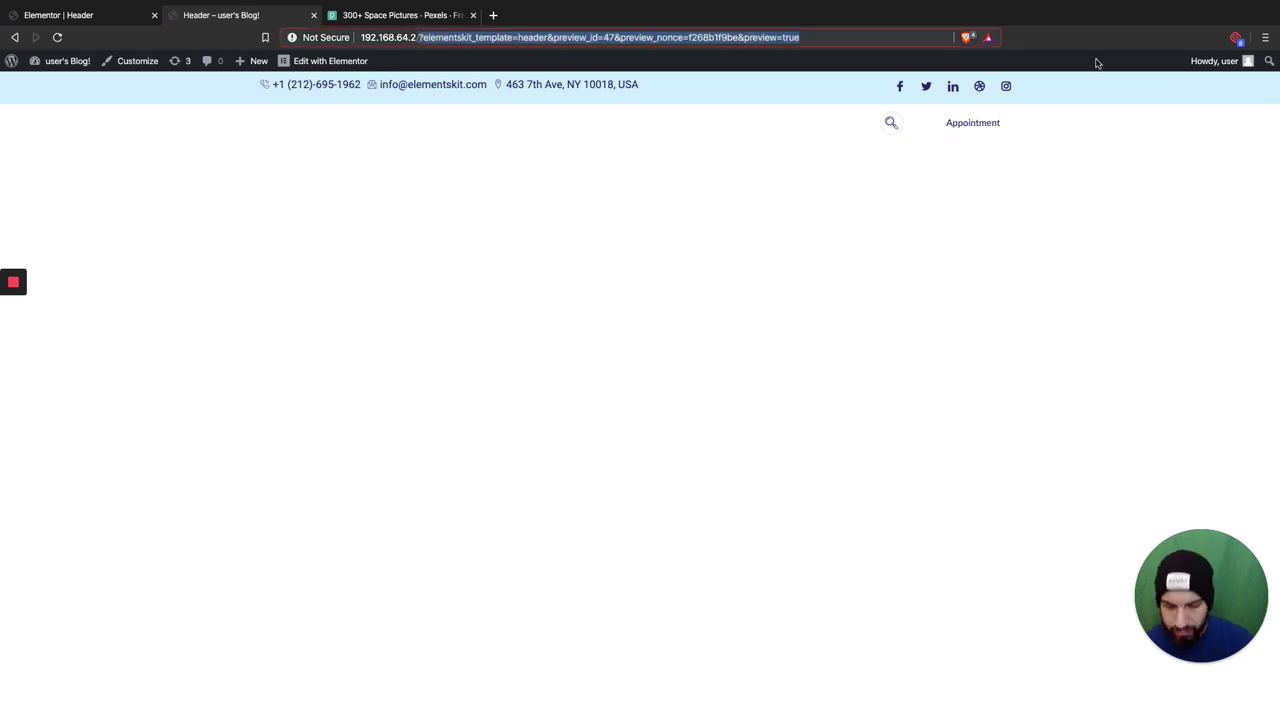
{"action": "key", "text": "BackSpace"}
{"action": "key", "text": "Return"}
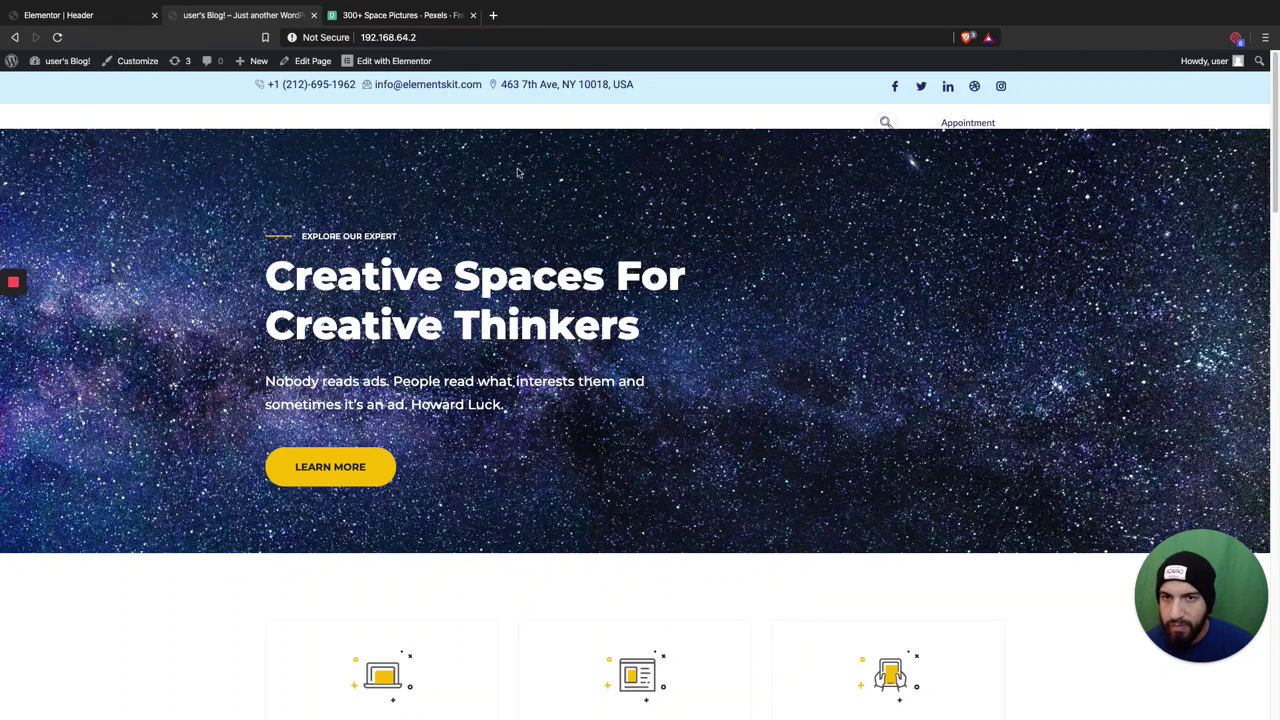
{"action": "left_click", "coordinate": [118, 18]}
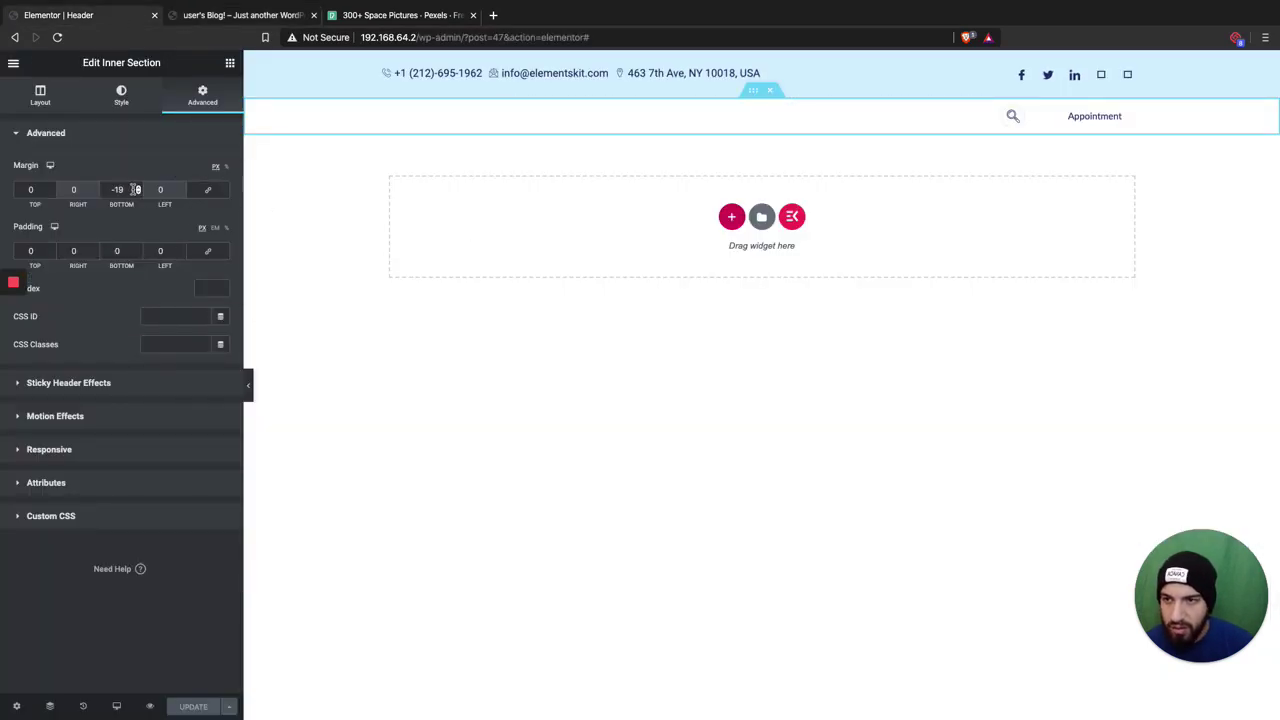
Lower the inner section's bottom margin to -37, save, and preview the home page at 192.168.64.2.
{"action": "key", "text": "Down"}
{"action": "key", "text": "Down"}
{"action": "key", "text": "Down"}
{"action": "key", "text": "Down"}
{"action": "key", "text": "Down"}
{"action": "key", "text": "Down"}
{"action": "key", "text": "Down"}
{"action": "key", "text": "Down"}
{"action": "key", "text": "Down"}
{"action": "key", "text": "Down"}
{"action": "key", "text": "Down"}
{"action": "key", "text": "Down"}
{"action": "key", "text": "Down"}
{"action": "key", "text": "Down"}
{"action": "key", "text": "Down"}
{"action": "key", "text": "Down"}
{"action": "key", "text": "Down"}
{"action": "key", "text": "Down"}
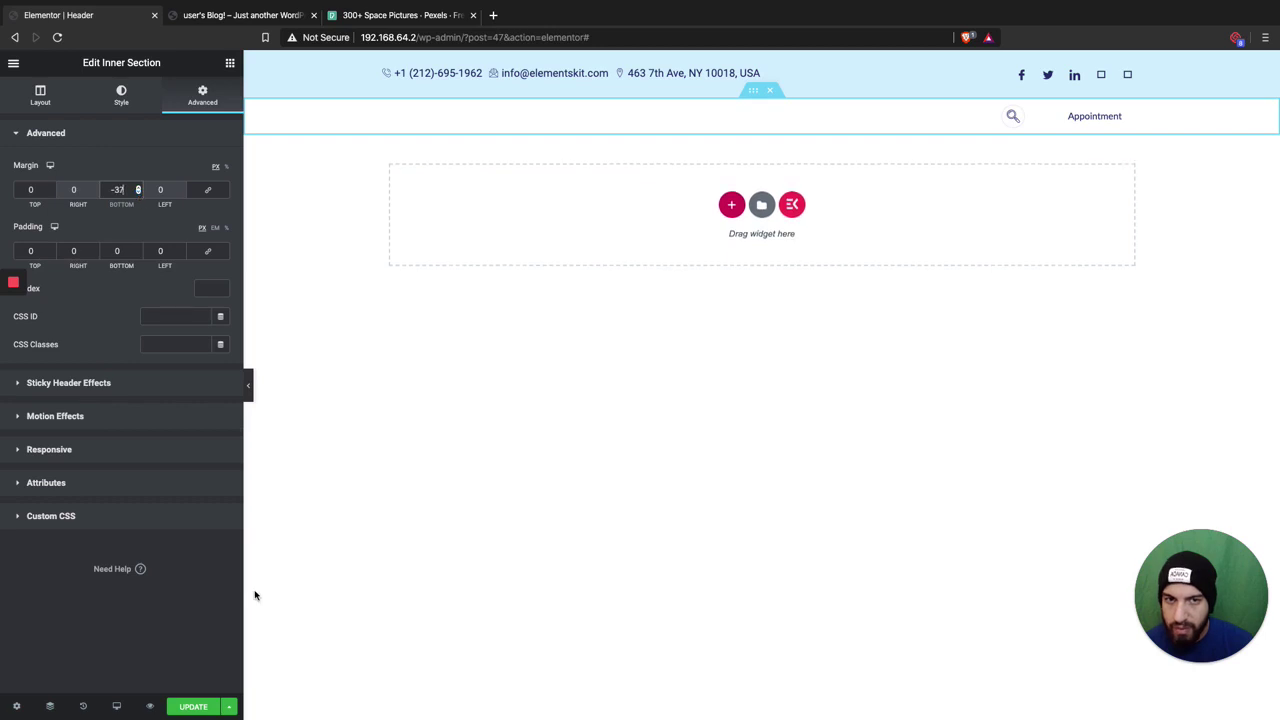
{"action": "left_click", "coordinate": [193, 706]}
{"action": "left_click", "coordinate": [277, 18]}
{"action": "key", "text": "super+r"}
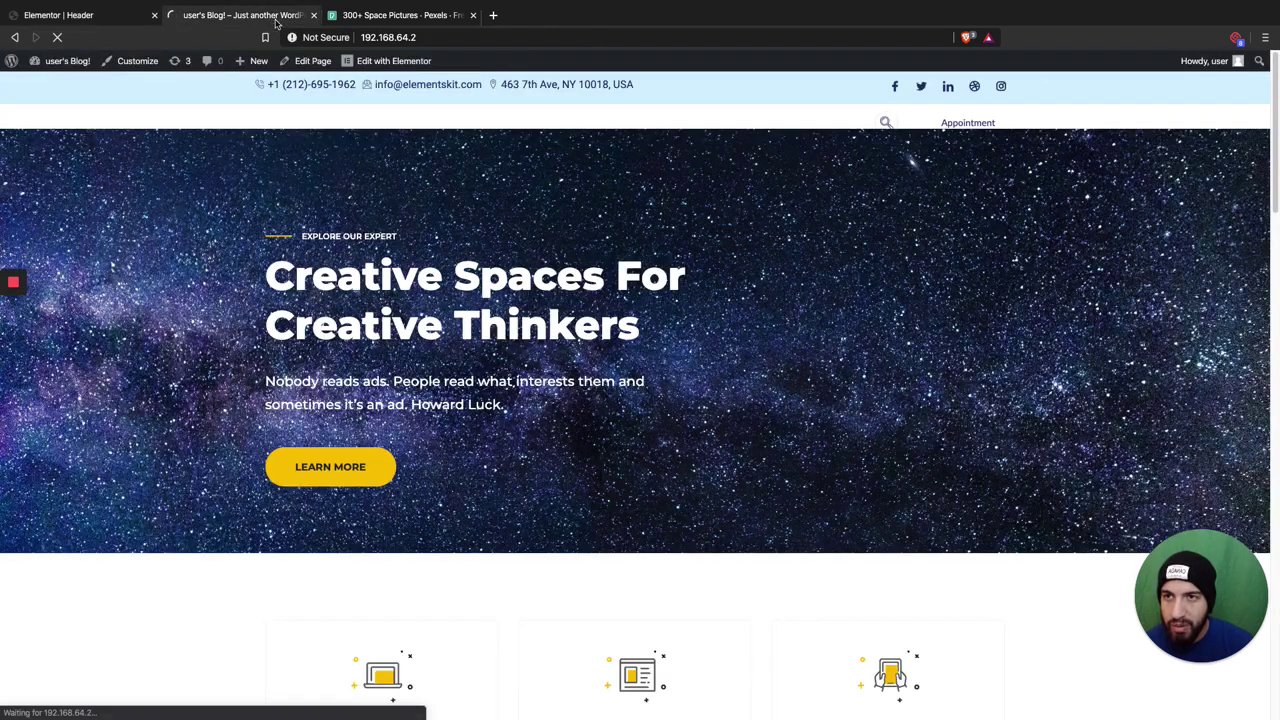
{"action": "left_click", "coordinate": [419, 37]}
{"action": "type", "text": "192.168.64.2"}
{"action": "key", "text": "Return"}
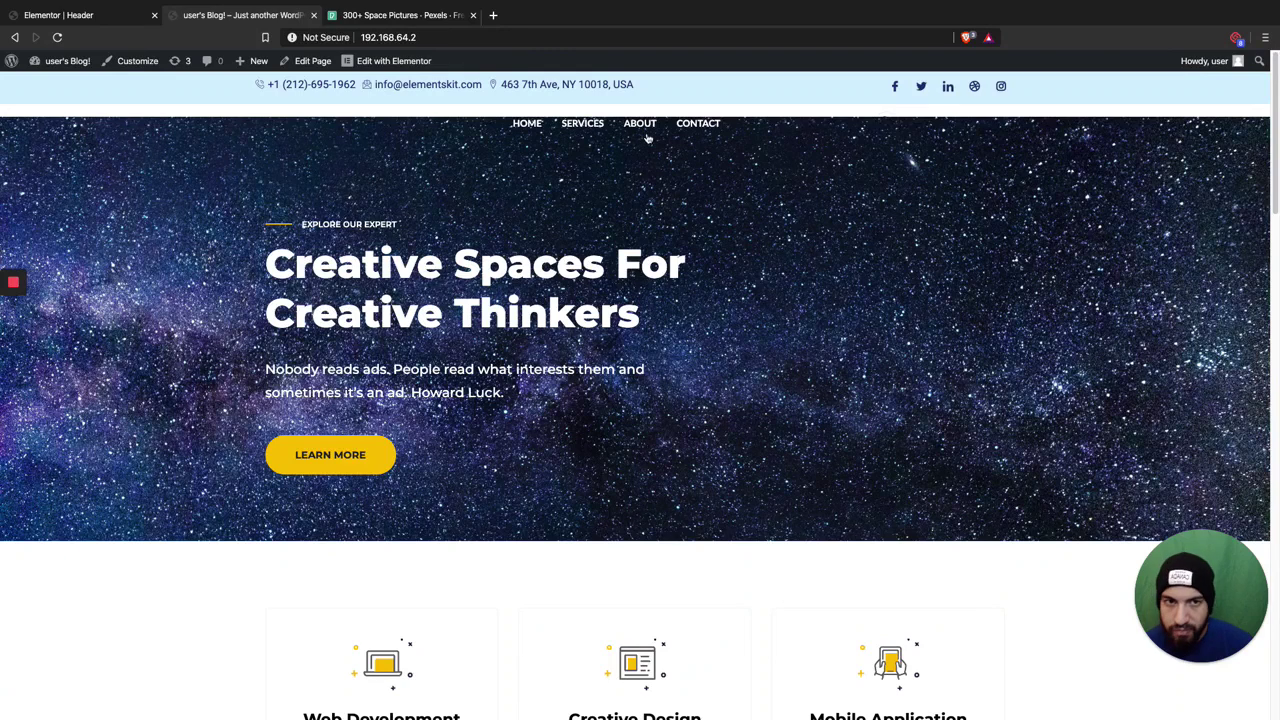
Lower the bottom margin further to -50, save, and recheck the home page.
{"action": "left_click", "coordinate": [92, 17]}
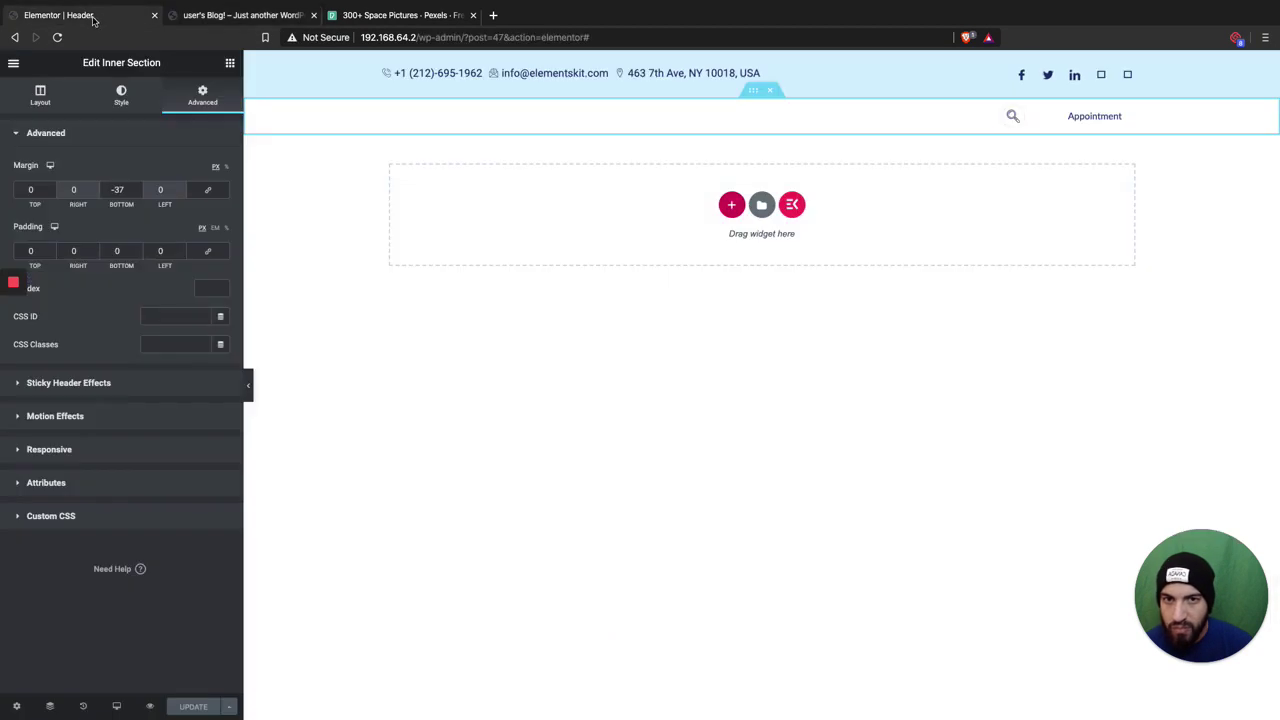
{"action": "left_click_drag", "start_coordinate": [138, 193], "coordinate": [138, 193]}
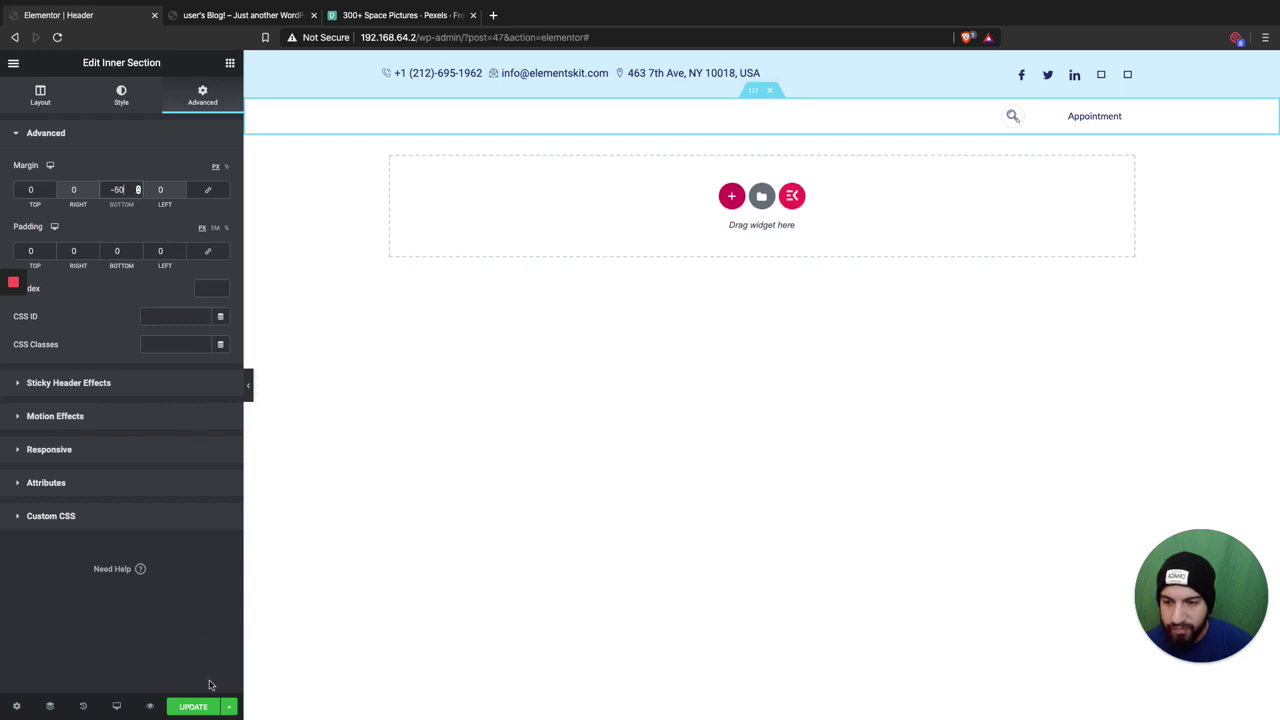
{"action": "left_click", "coordinate": [193, 706]}
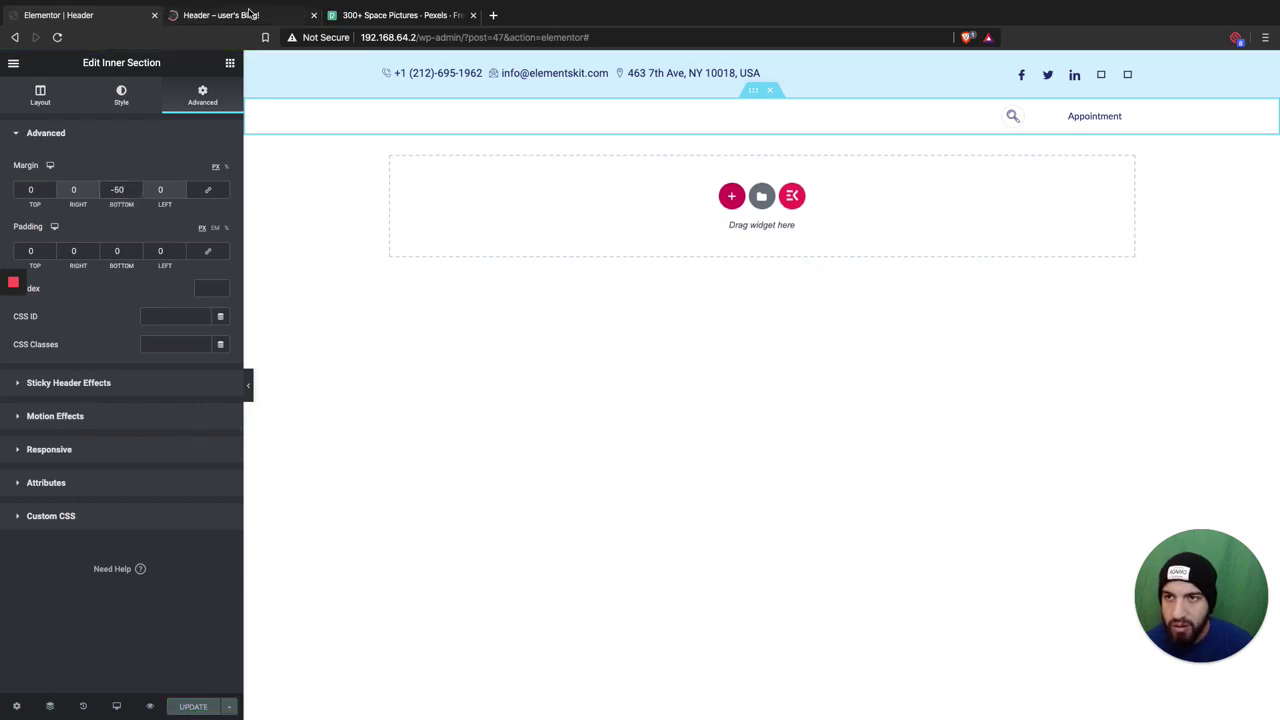
{"action": "left_click", "coordinate": [250, 14]}
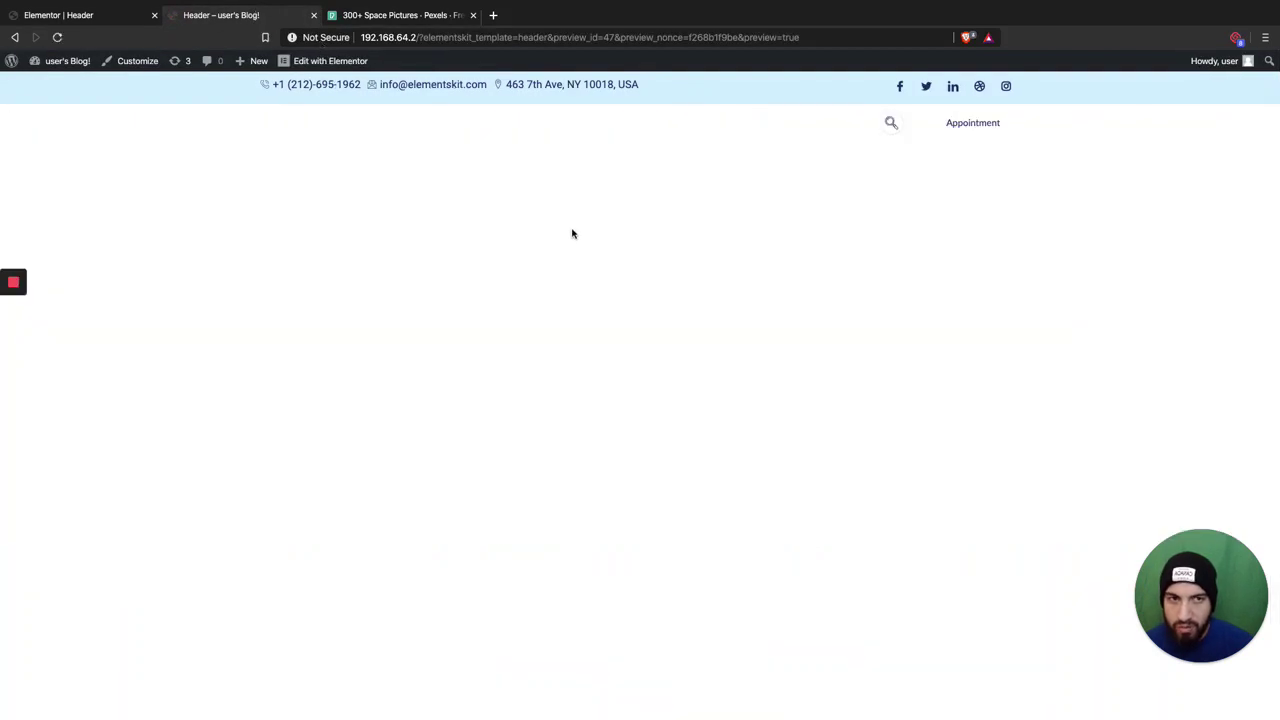
{"action": "left_click_drag", "start_coordinate": [416, 37], "coordinate": [984, 64]}
{"action": "key", "text": "BackSpace"}
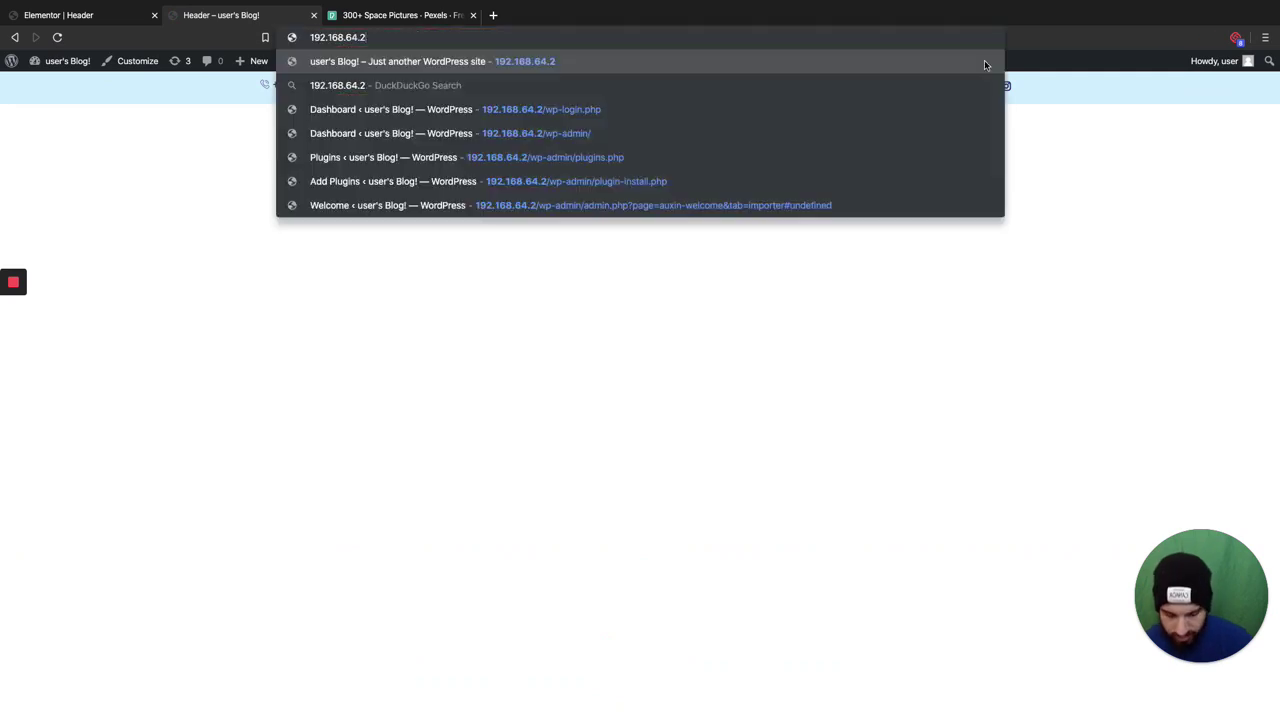
{"action": "key", "text": "Return"}
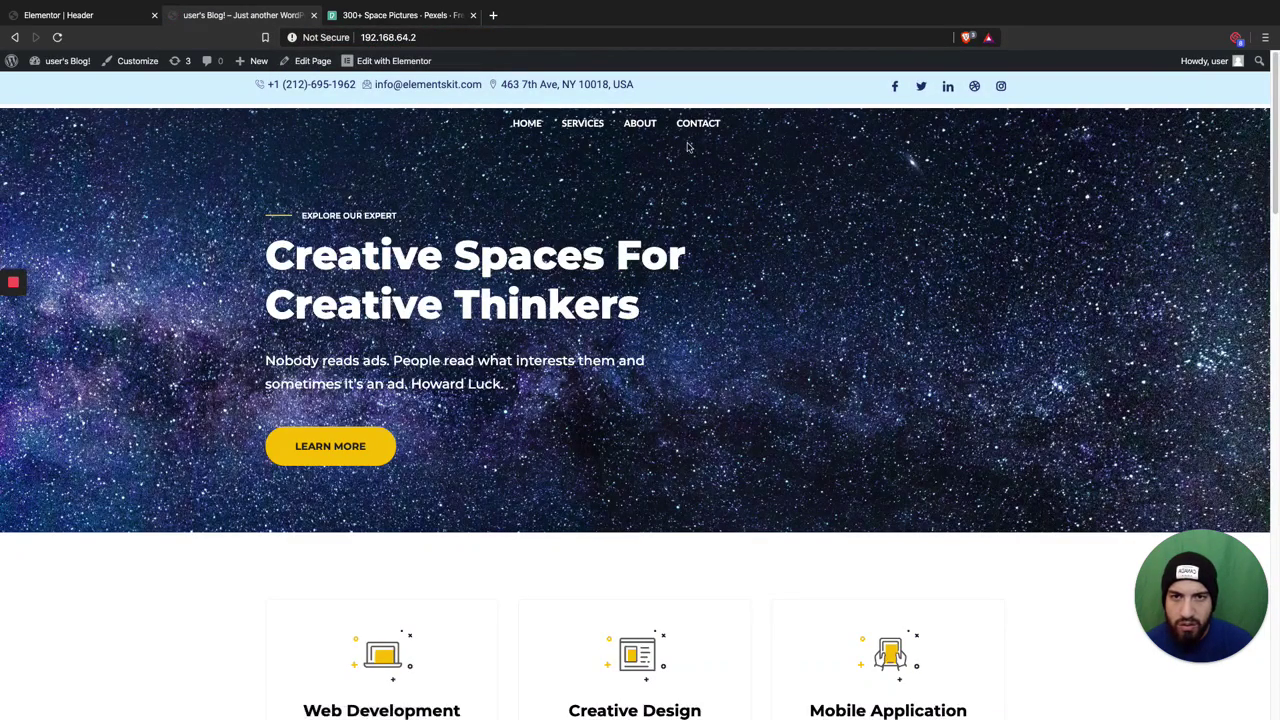
{"action": "left_click", "coordinate": [120, 15]}
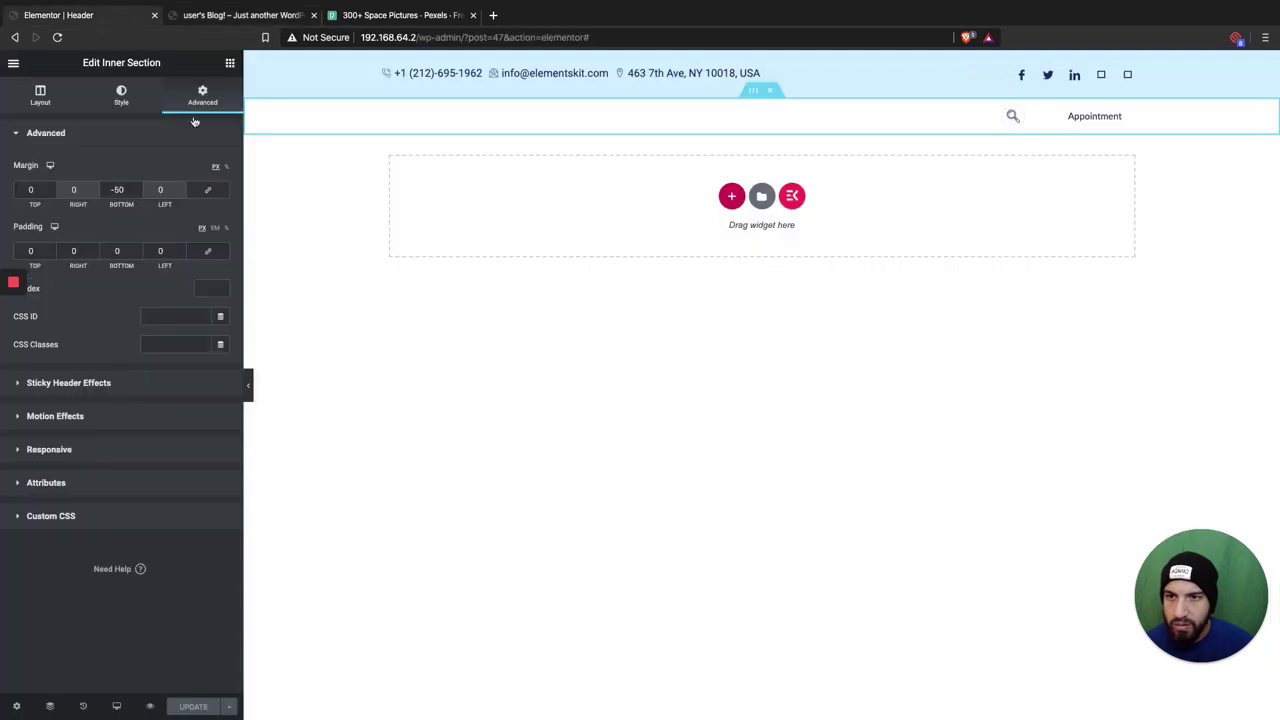
Set the inner section's bottom margin to -64, save, and reload the home page to check.
{"action": "left_click", "coordinate": [138, 193]}
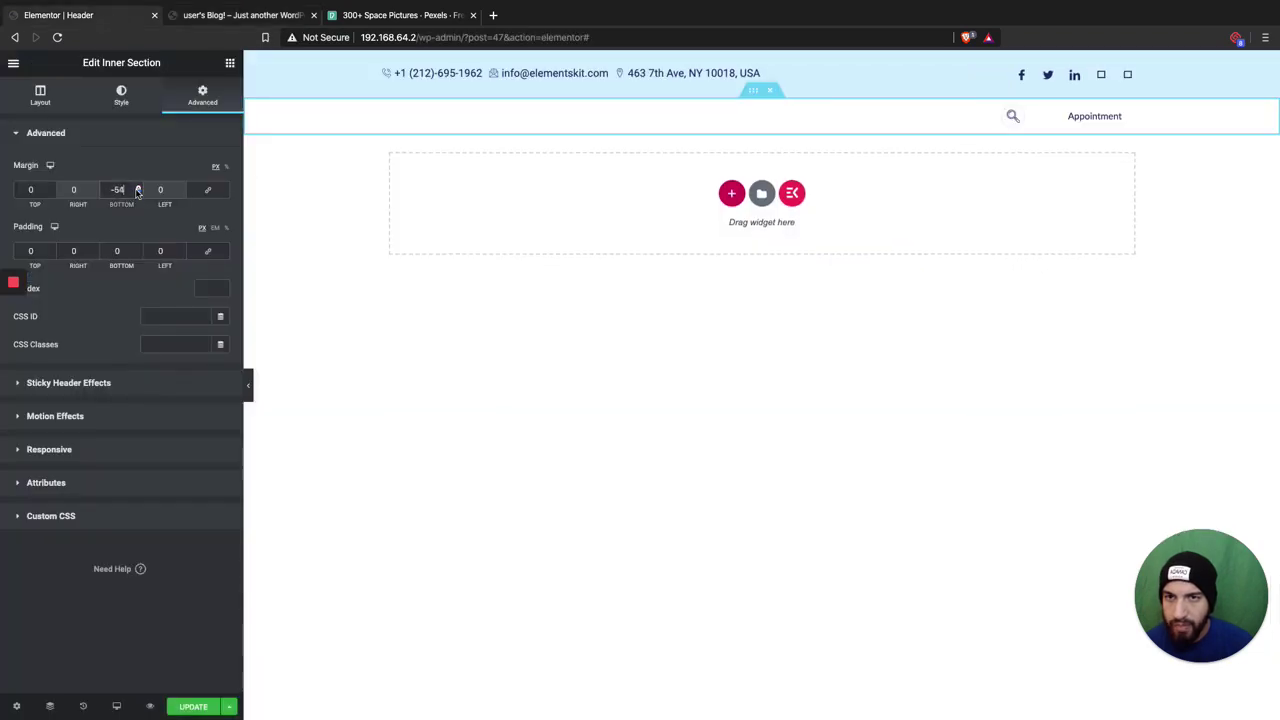
{"action": "left_click", "coordinate": [177, 709]}
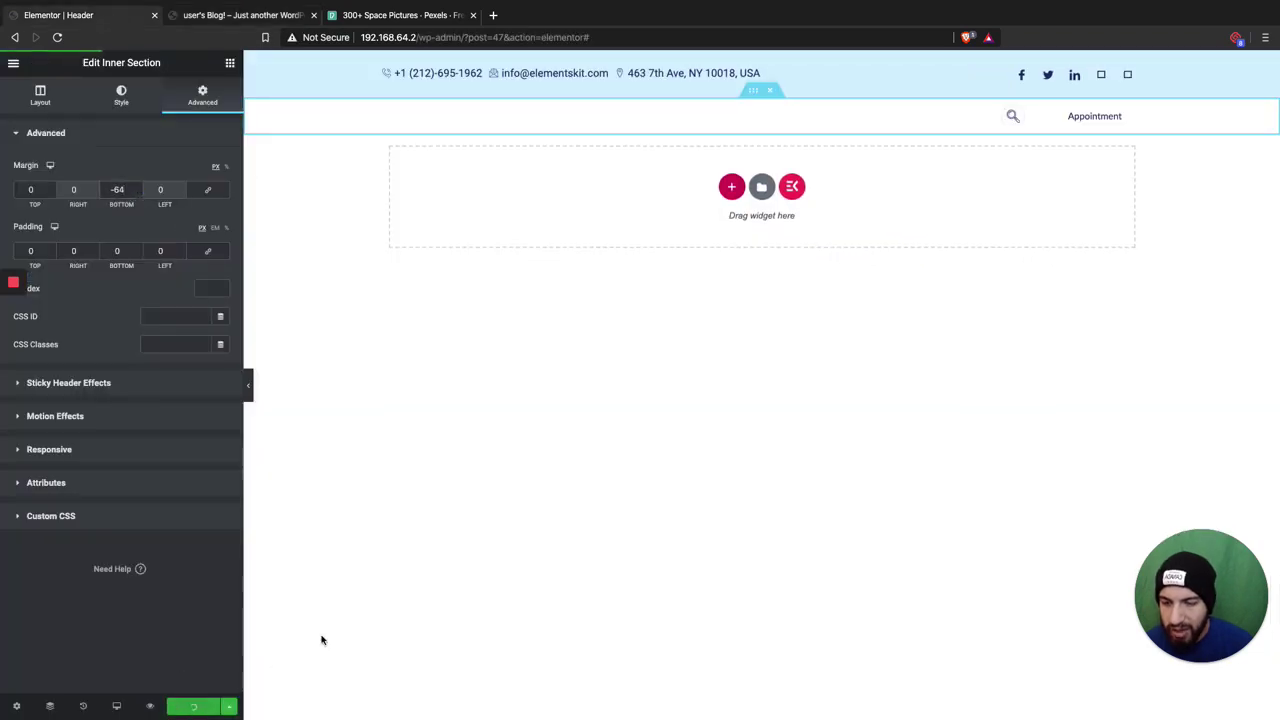
{"action": "left_click", "coordinate": [249, 15]}
{"action": "left_click", "coordinate": [418, 37]}
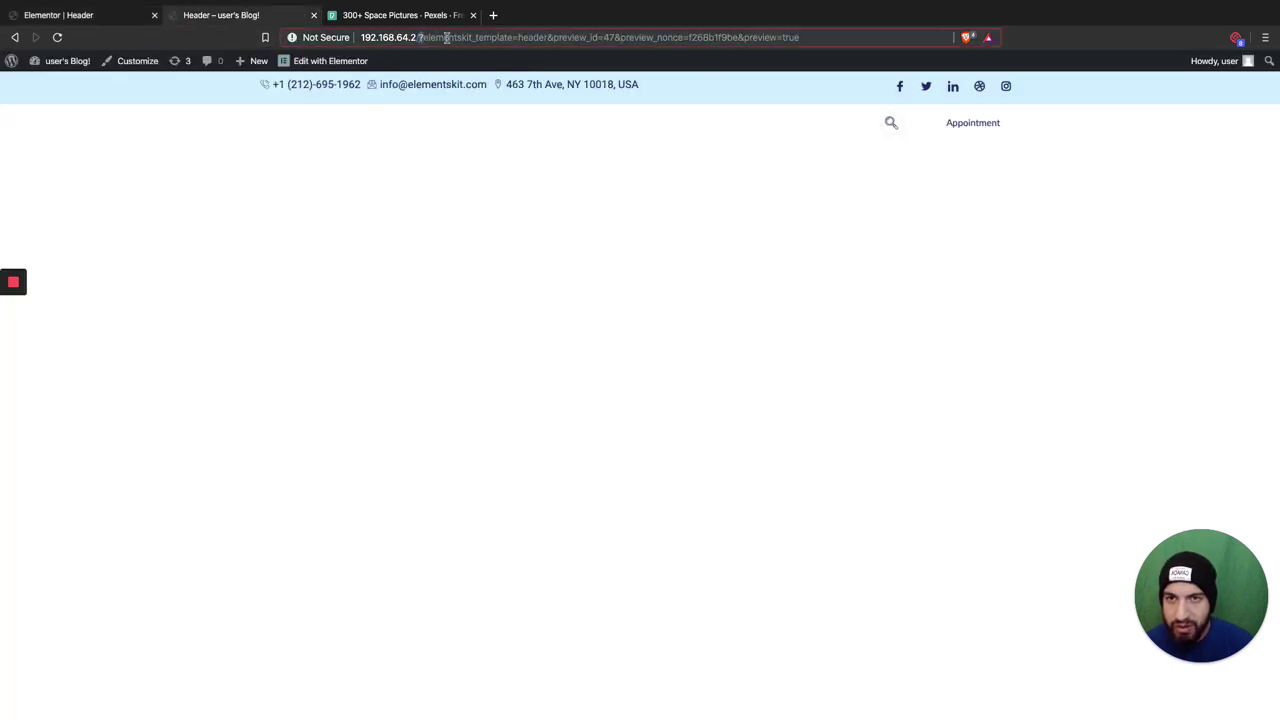
{"action": "left_click_drag", "start_coordinate": [418, 37], "coordinate": [889, 72]}
{"action": "key", "text": "BackSpace"}
{"action": "key", "text": "Return"}
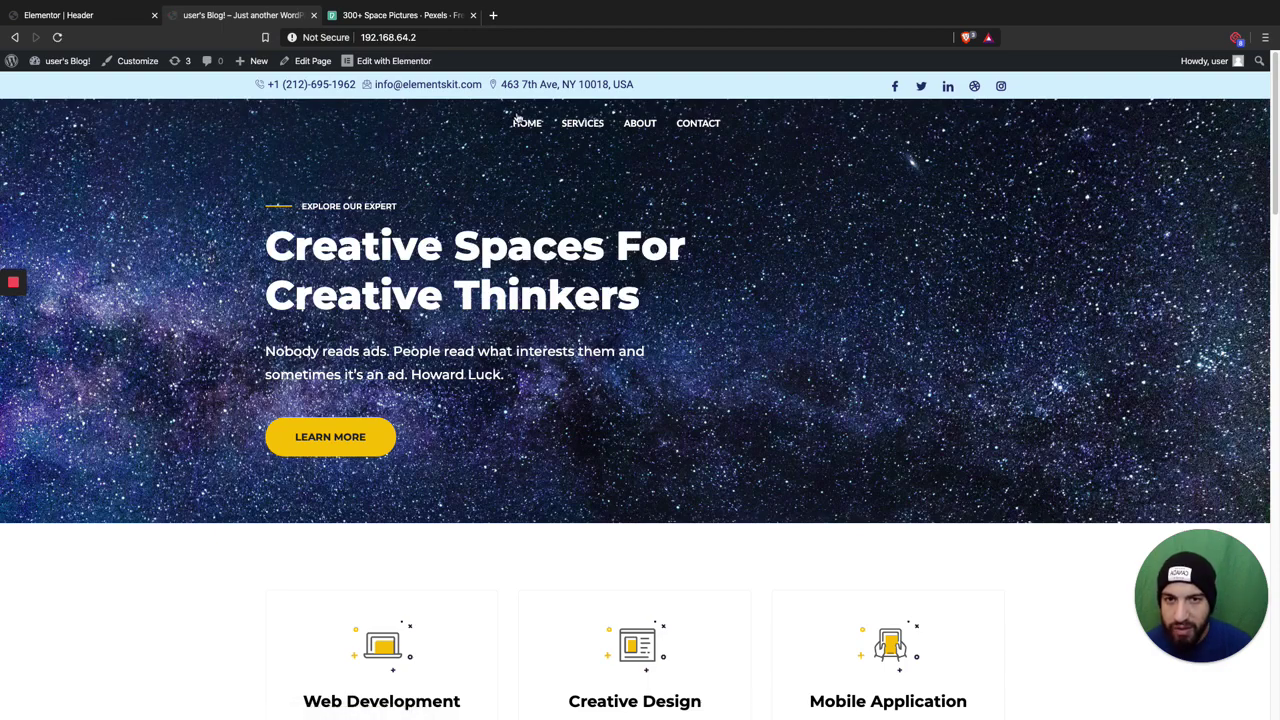
{"action": "left_click", "coordinate": [126, 20]}
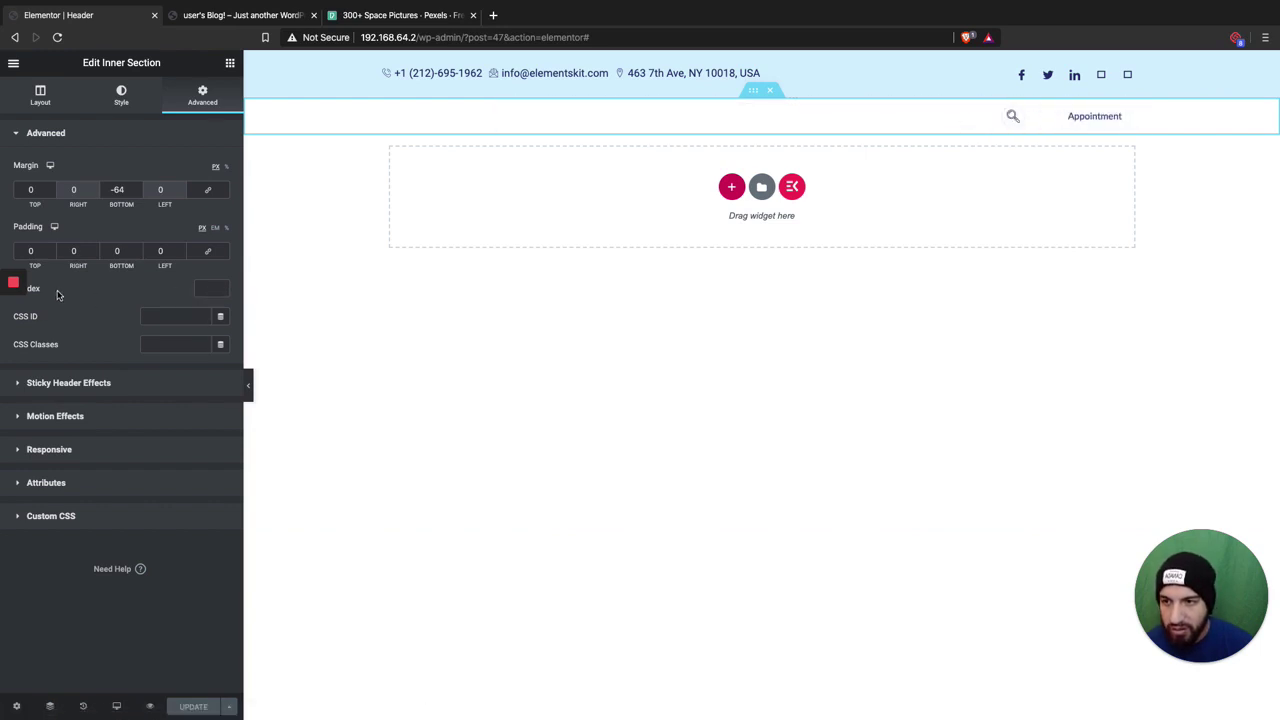
Set the inner section's Z-Index to 2, save, and check the live home page.
{"action": "left_click", "coordinate": [220, 287]}
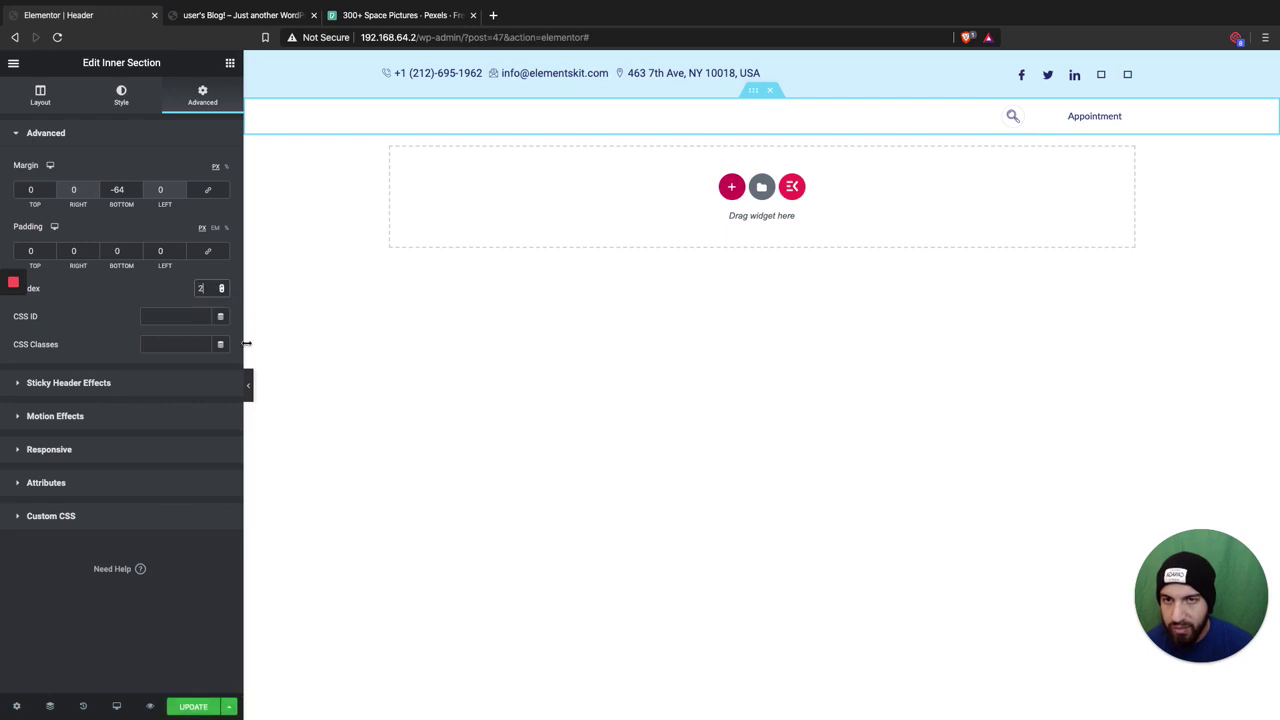
{"action": "left_click", "coordinate": [150, 706]}
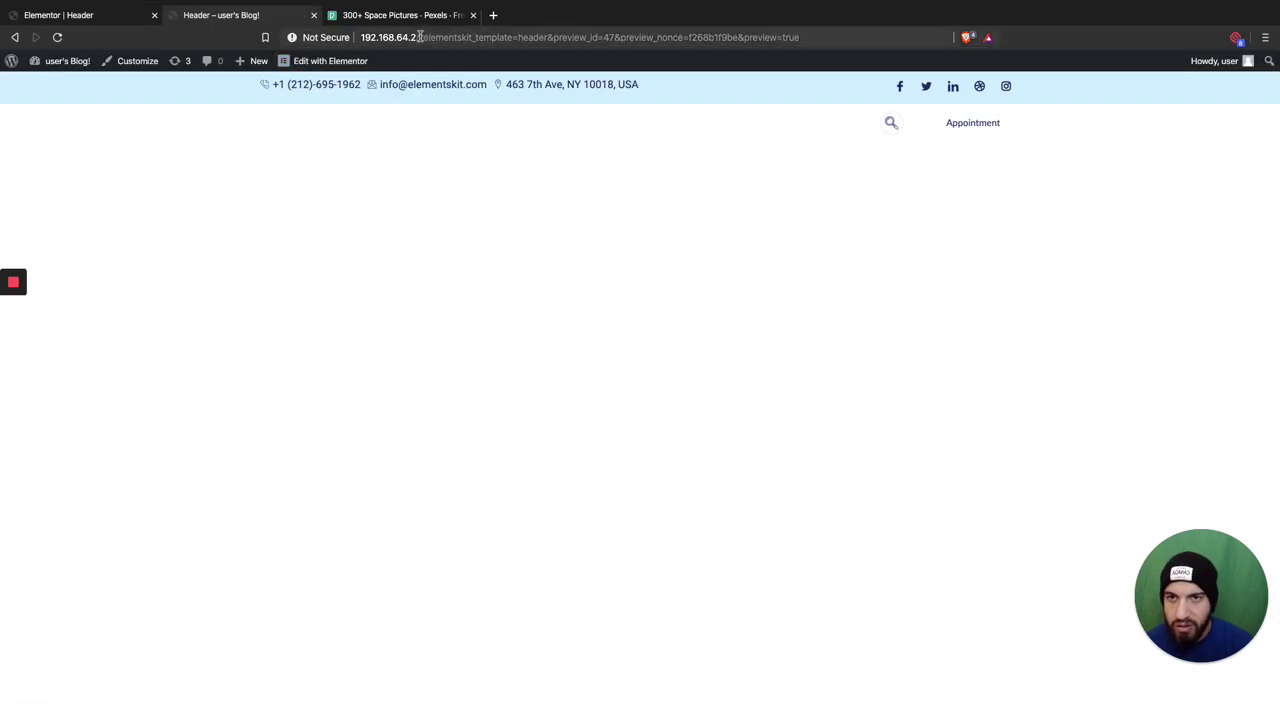
{"action": "left_click_drag", "start_coordinate": [420, 37], "coordinate": [1094, 43]}
{"action": "key", "text": "Delete"}
{"action": "key", "text": "Return"}
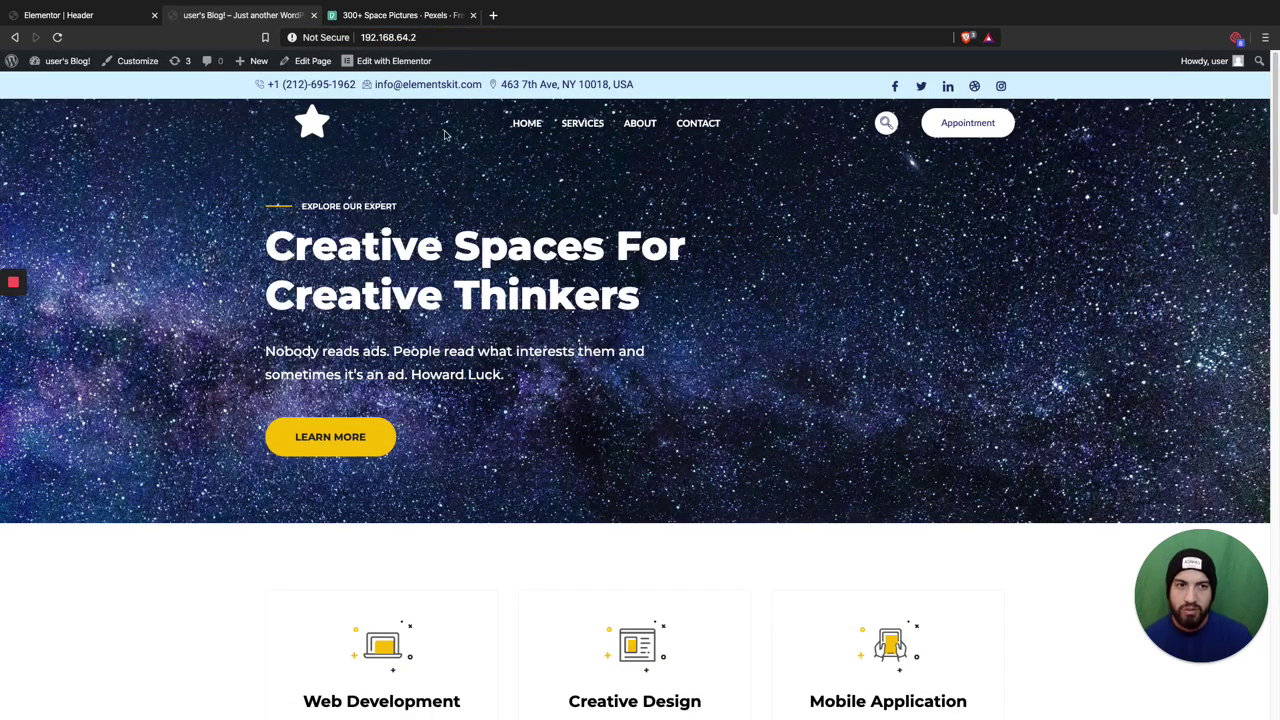
{"action": "left_click", "coordinate": [127, 18]}
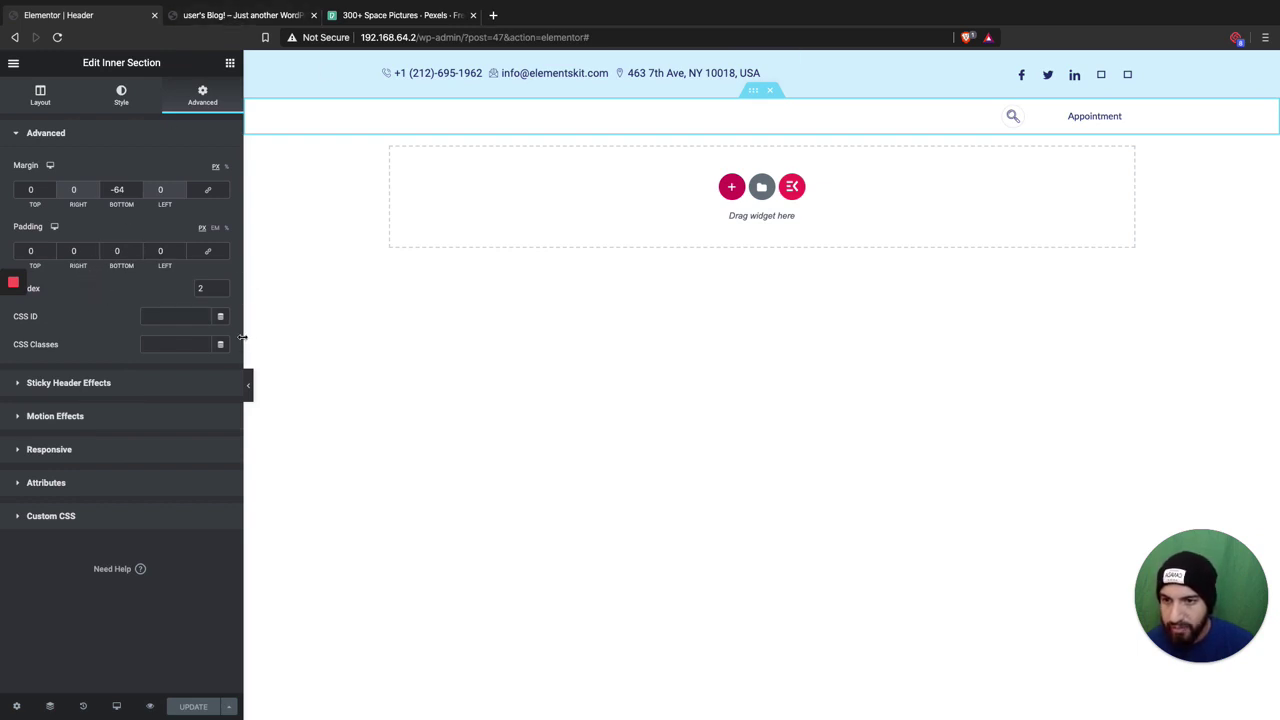
{"action": "left_click_drag", "start_coordinate": [242, 337], "coordinate": [213, 337]}
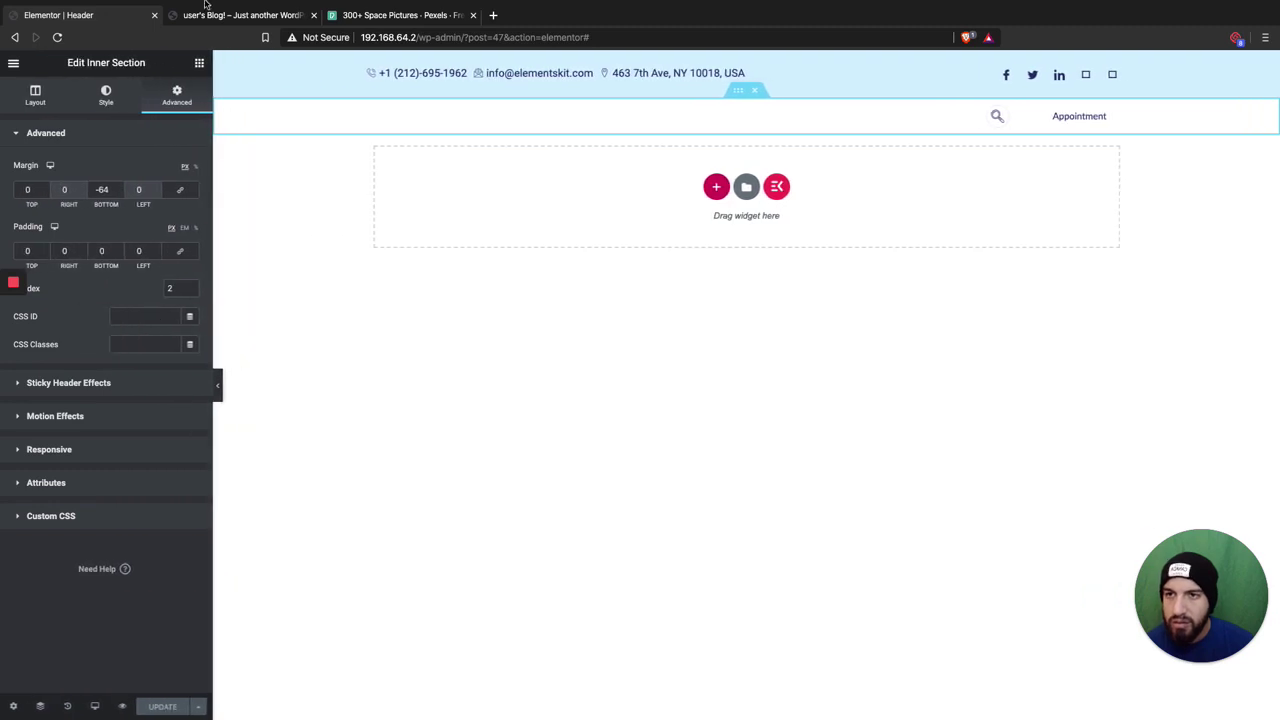
{"action": "left_click", "coordinate": [214, 16]}
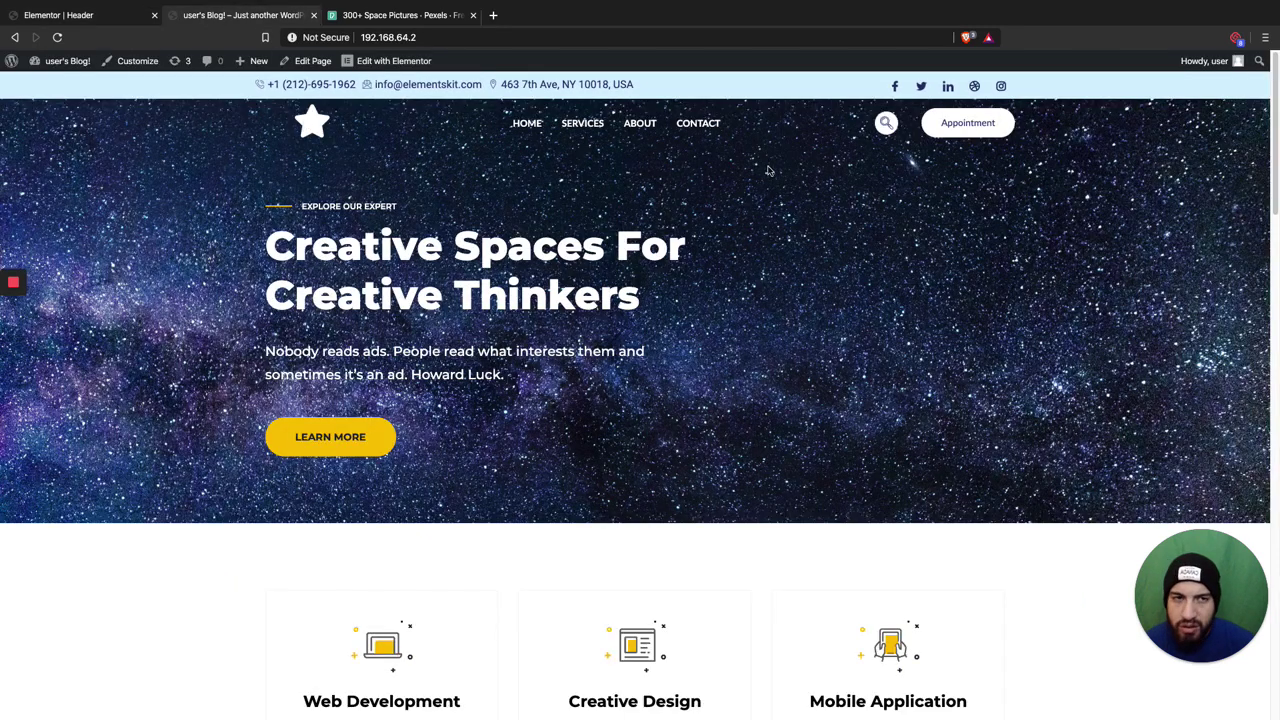
{"action": "scroll", "coordinate": [768, 170], "scroll_direction": "down", "scroll_amount": 5}
{"action": "scroll", "coordinate": [809, 194], "scroll_direction": "up", "scroll_amount": 5}
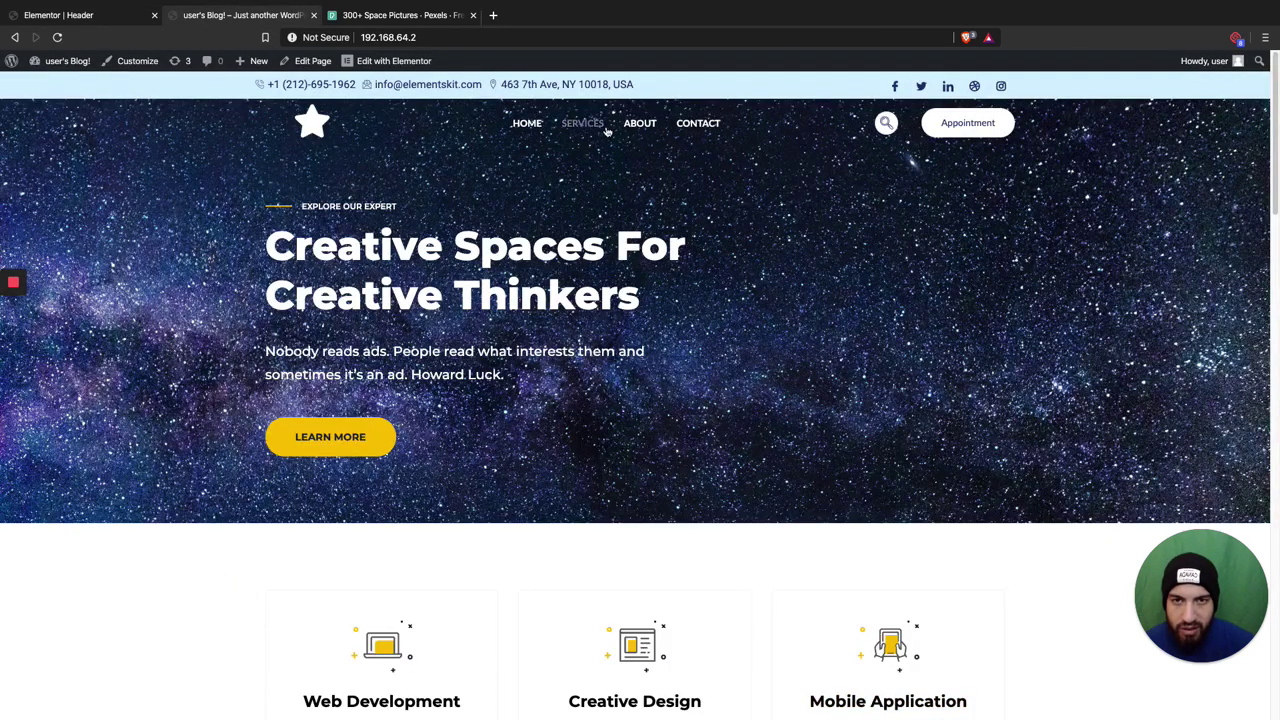
{"action": "mouse_move", "coordinate": [9, 293]}
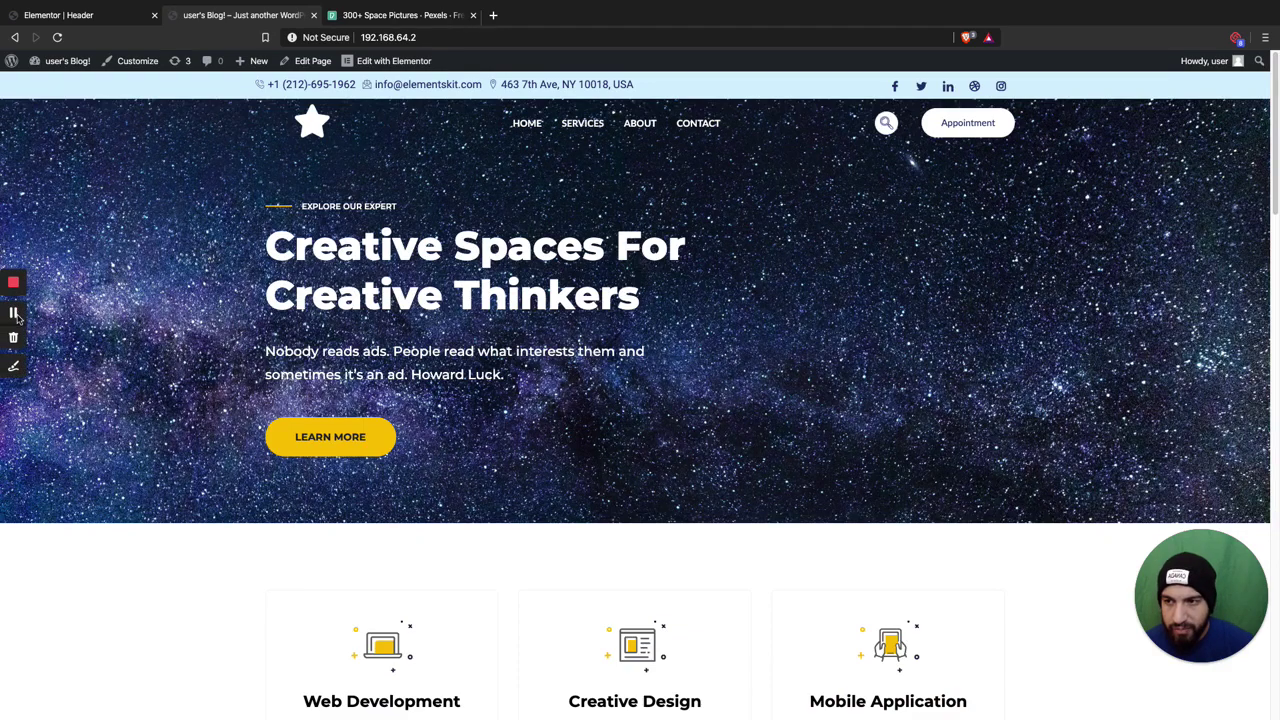
{"action": "scroll", "coordinate": [708, 299], "scroll_direction": "down", "scroll_amount": 3}
{"action": "scroll", "coordinate": [708, 299], "scroll_direction": "up", "scroll_amount": 3}
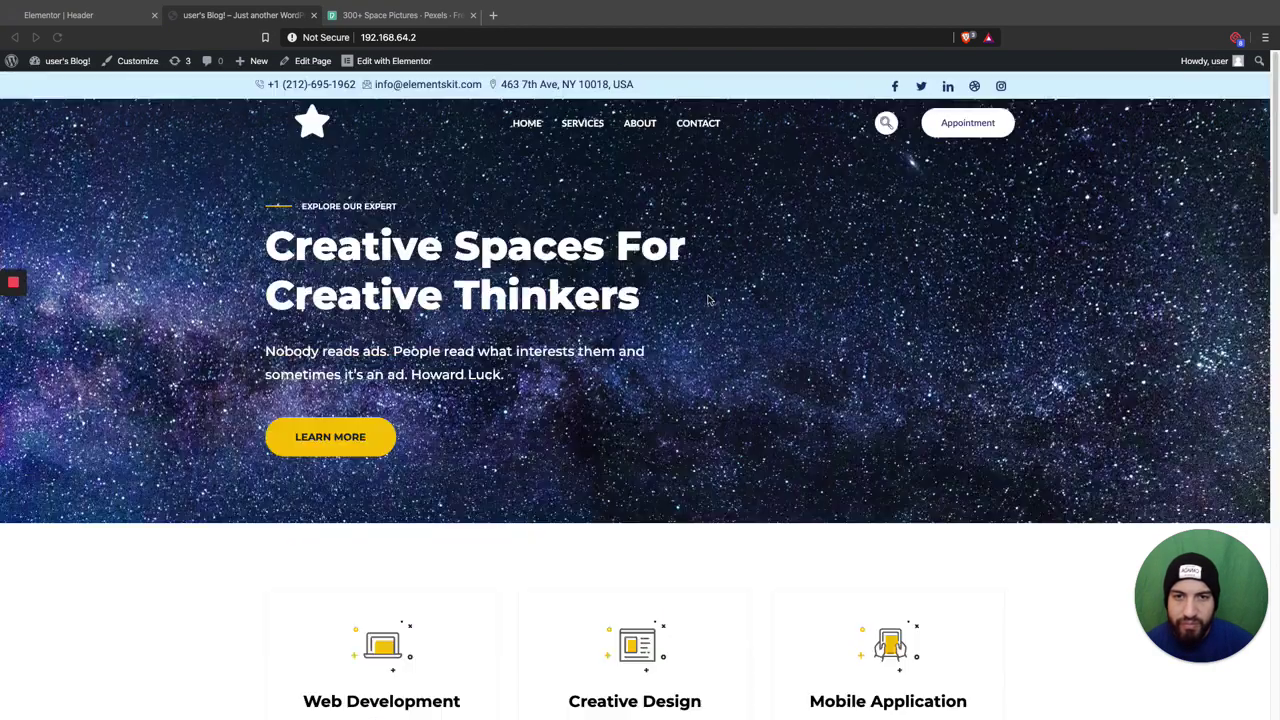
{"action": "scroll", "coordinate": [677, 297], "scroll_direction": "down", "scroll_amount": 10}
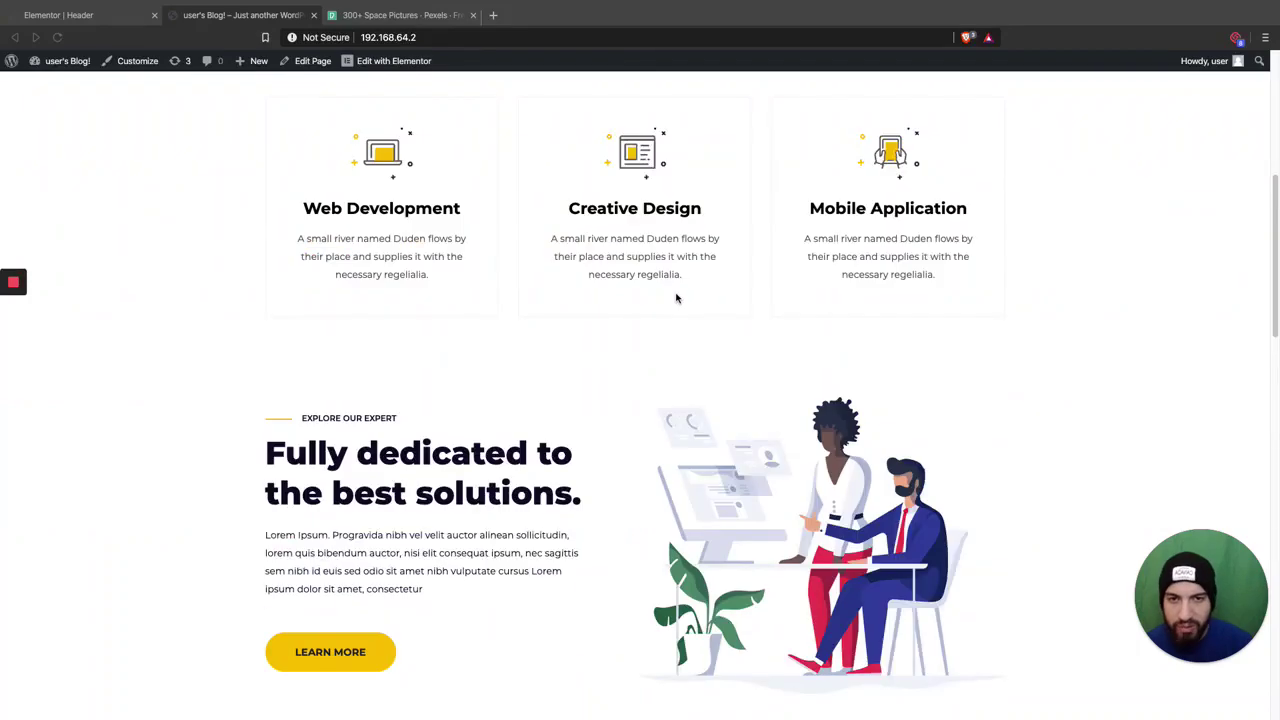
{"action": "scroll", "coordinate": [680, 302], "scroll_direction": "down", "scroll_amount": 2}
{"action": "scroll", "coordinate": [683, 306], "scroll_direction": "up", "scroll_amount": 15}
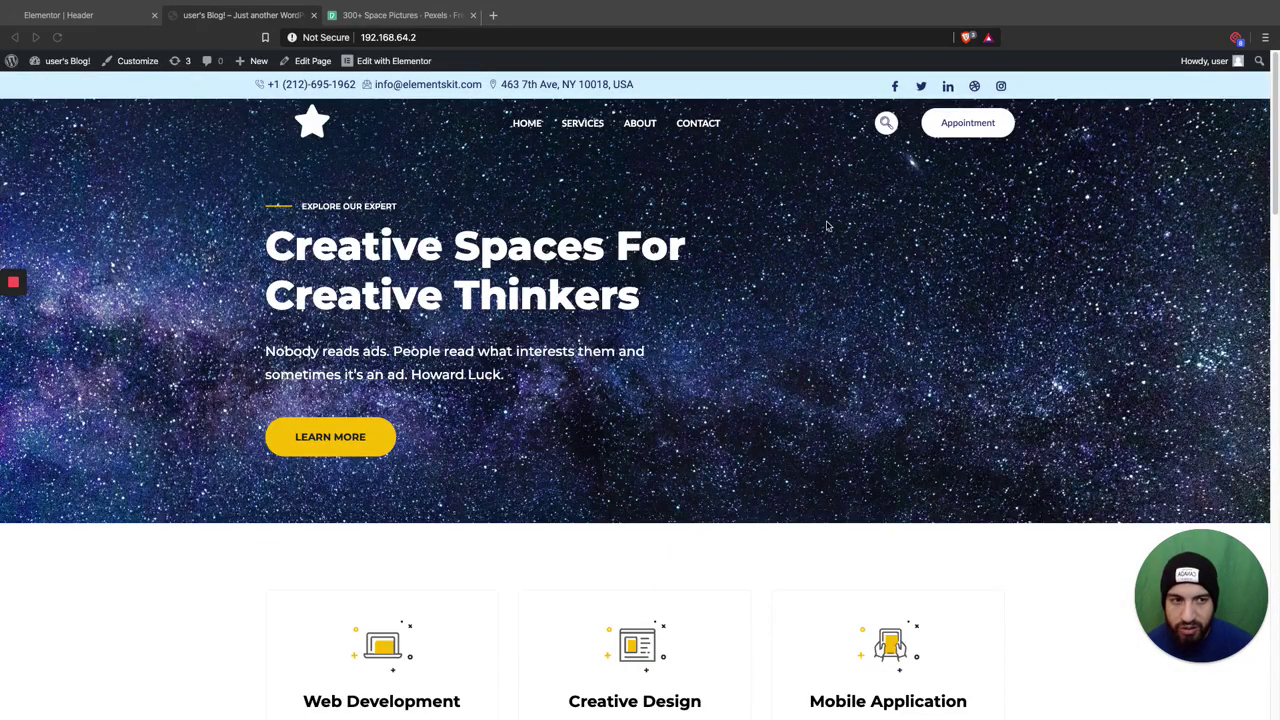
{"action": "scroll", "coordinate": [743, 183], "scroll_direction": "down", "scroll_amount": 1}
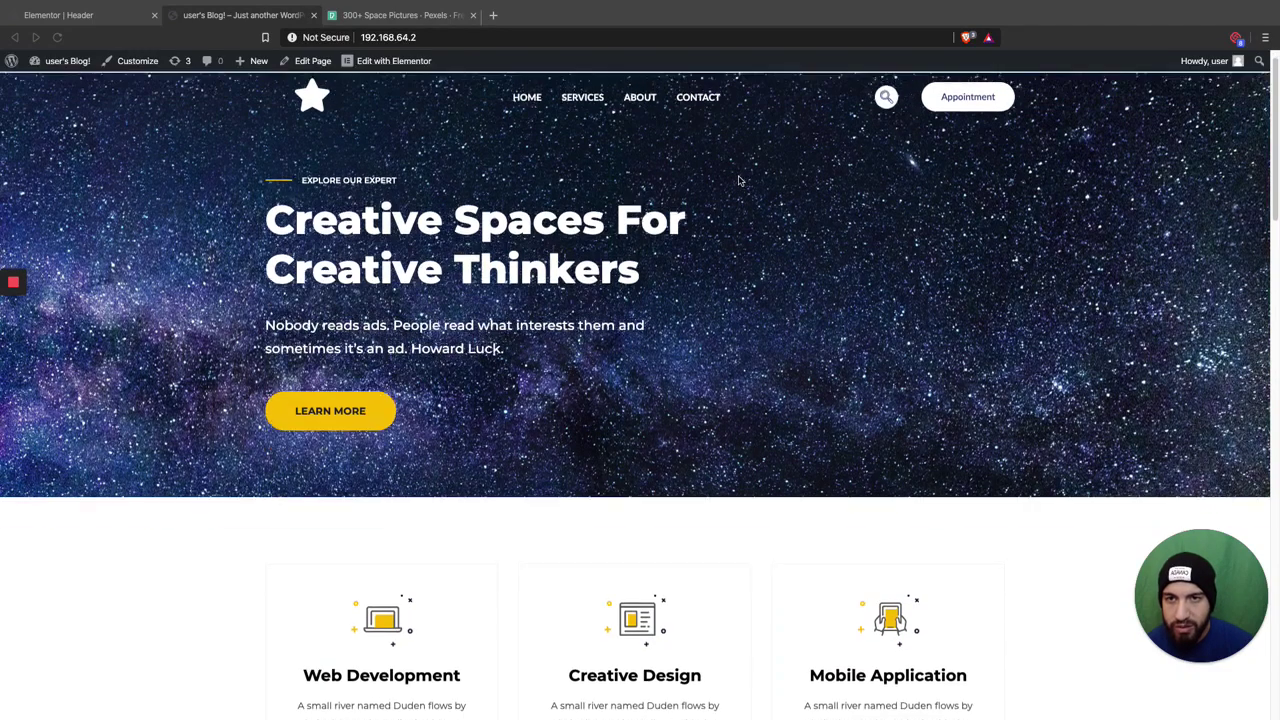
{"action": "scroll", "coordinate": [745, 185], "scroll_direction": "up", "scroll_amount": 1}
{"action": "scroll", "coordinate": [800, 190], "scroll_direction": "down", "scroll_amount": 1}
{"action": "scroll", "coordinate": [853, 199], "scroll_direction": "down", "scroll_amount": 2}
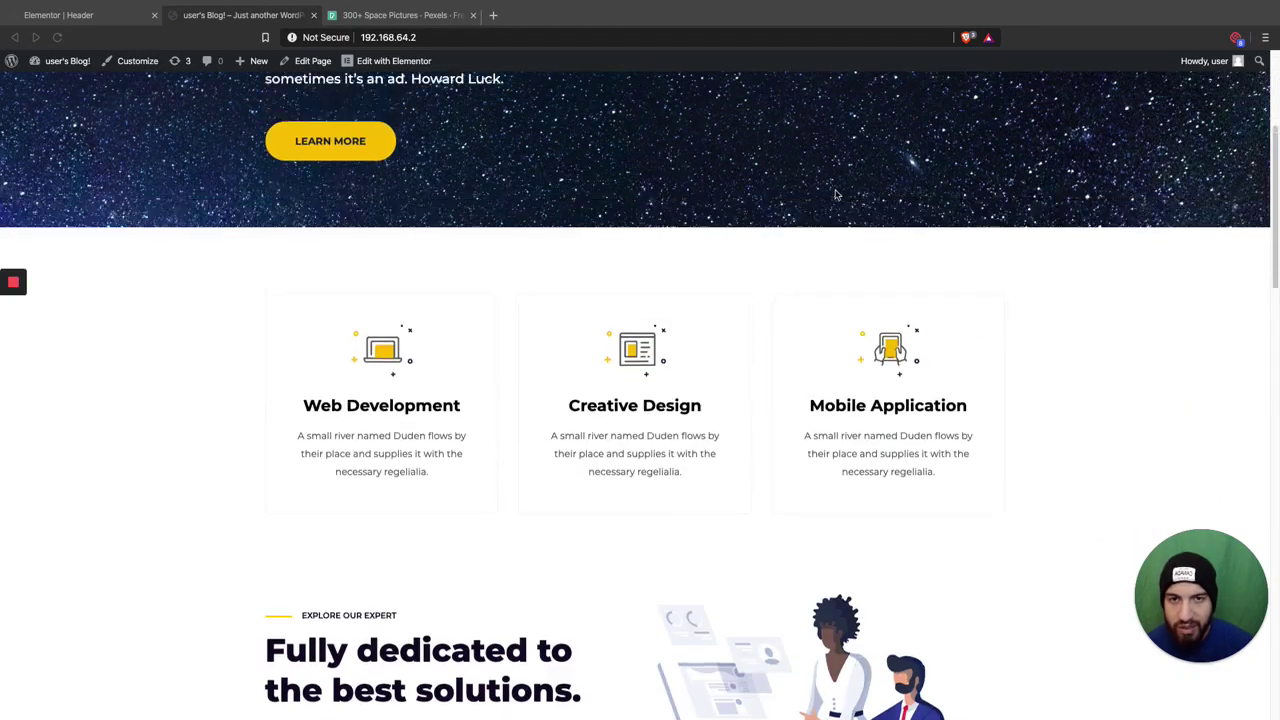
{"action": "scroll", "coordinate": [826, 193], "scroll_direction": "up", "scroll_amount": 3}
{"action": "scroll", "coordinate": [644, 133], "scroll_direction": "down", "scroll_amount": 4}
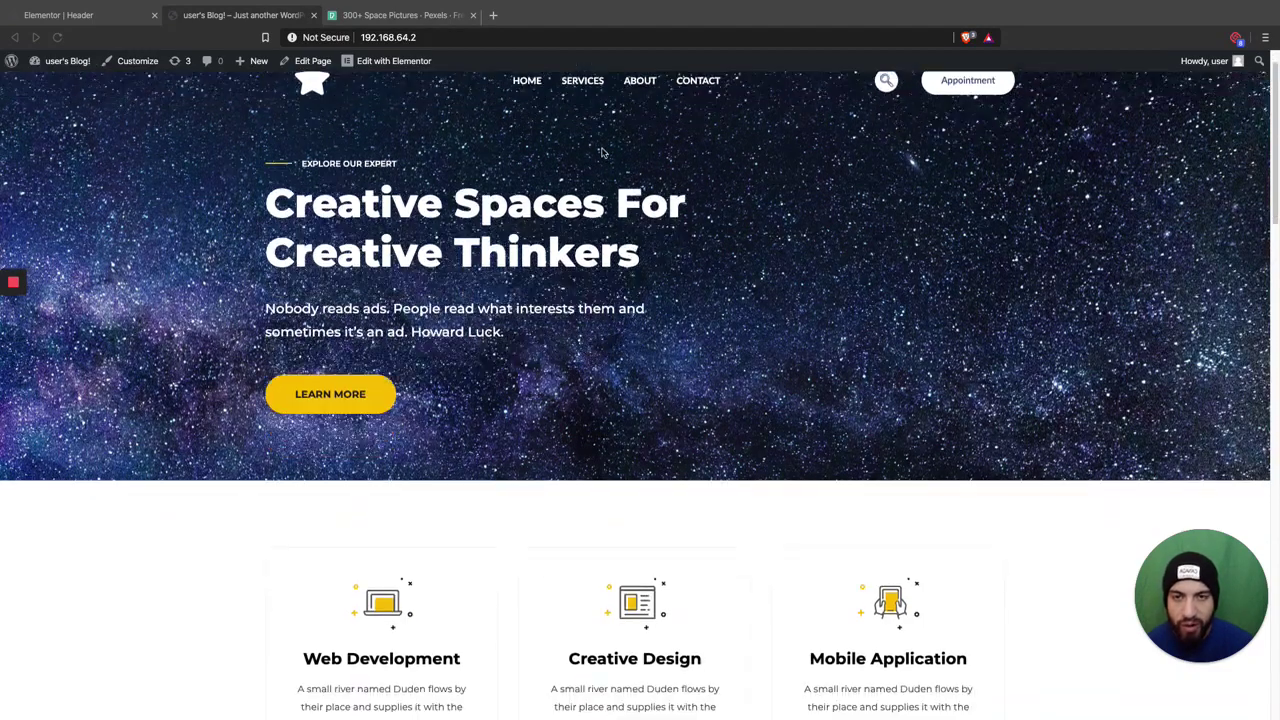
{"action": "scroll", "coordinate": [500, 166], "scroll_direction": "down", "scroll_amount": 5}
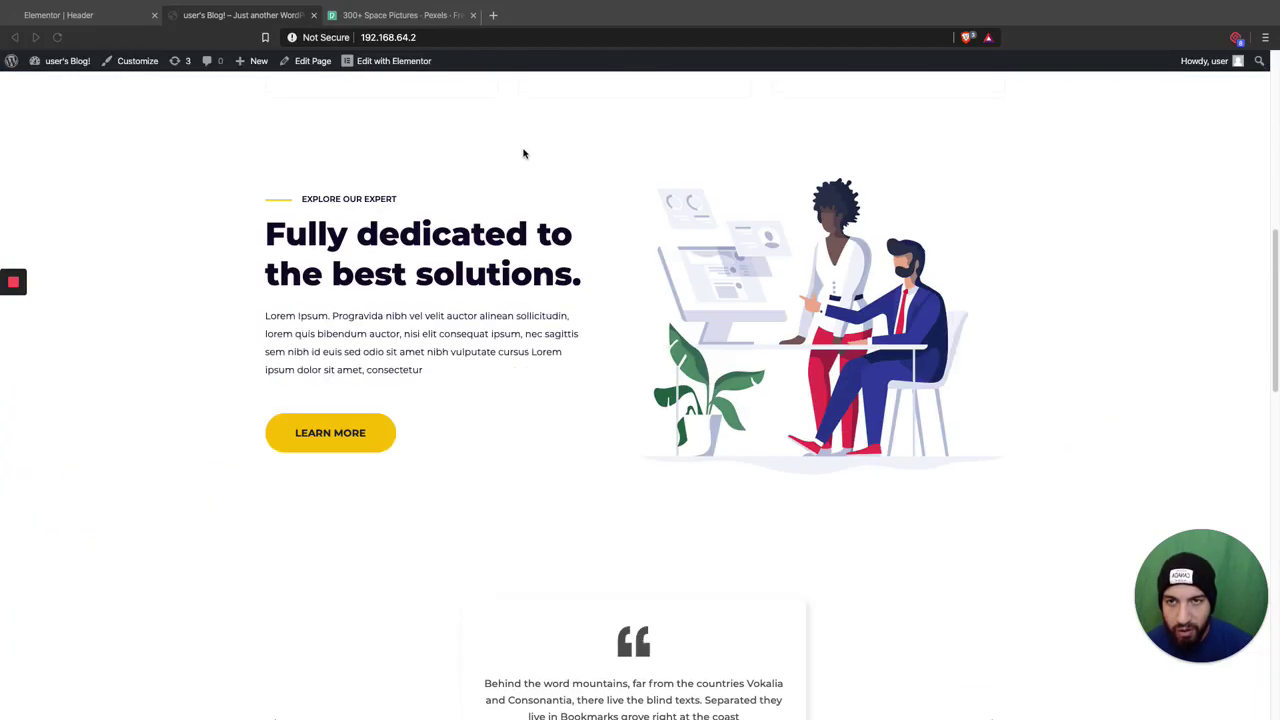
{"action": "scroll", "coordinate": [523, 151], "scroll_direction": "up", "scroll_amount": 5}
{"action": "scroll", "coordinate": [350, 95], "scroll_direction": "up", "scroll_amount": 5}
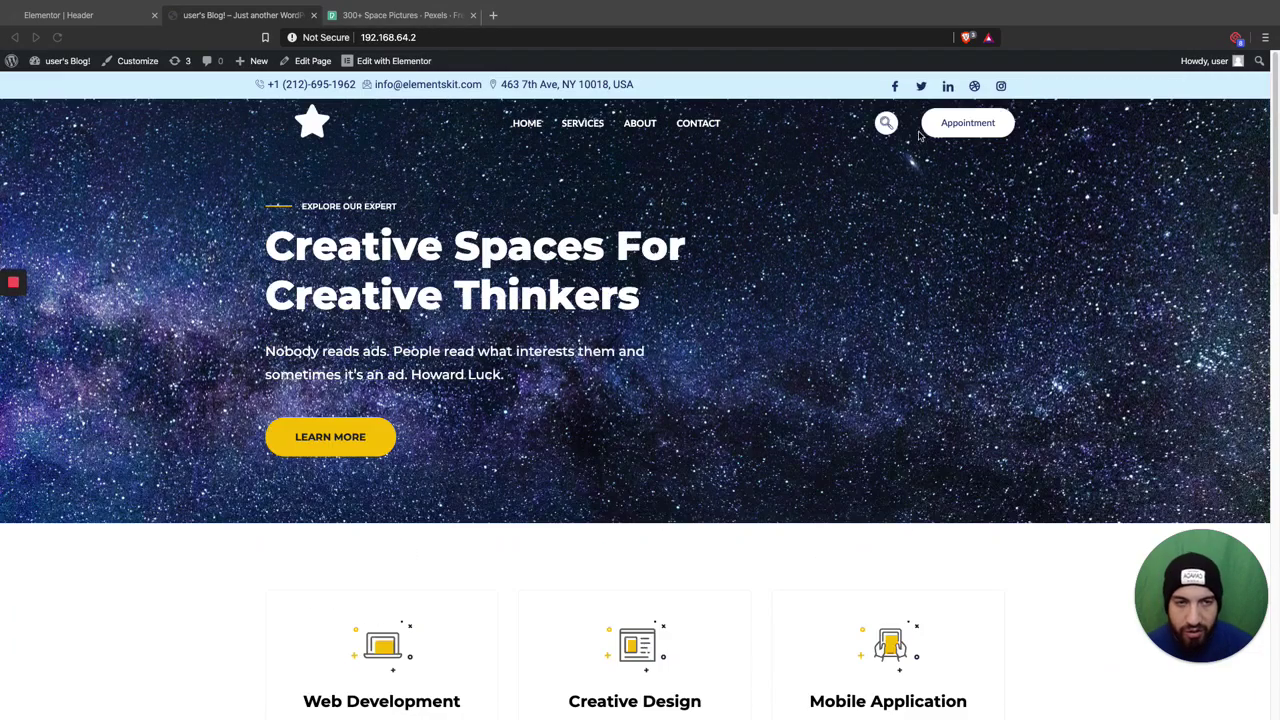
{"action": "scroll", "coordinate": [676, 141], "scroll_direction": "down", "scroll_amount": 3}
{"action": "scroll", "coordinate": [1007, 220], "scroll_direction": "up", "scroll_amount": 3}
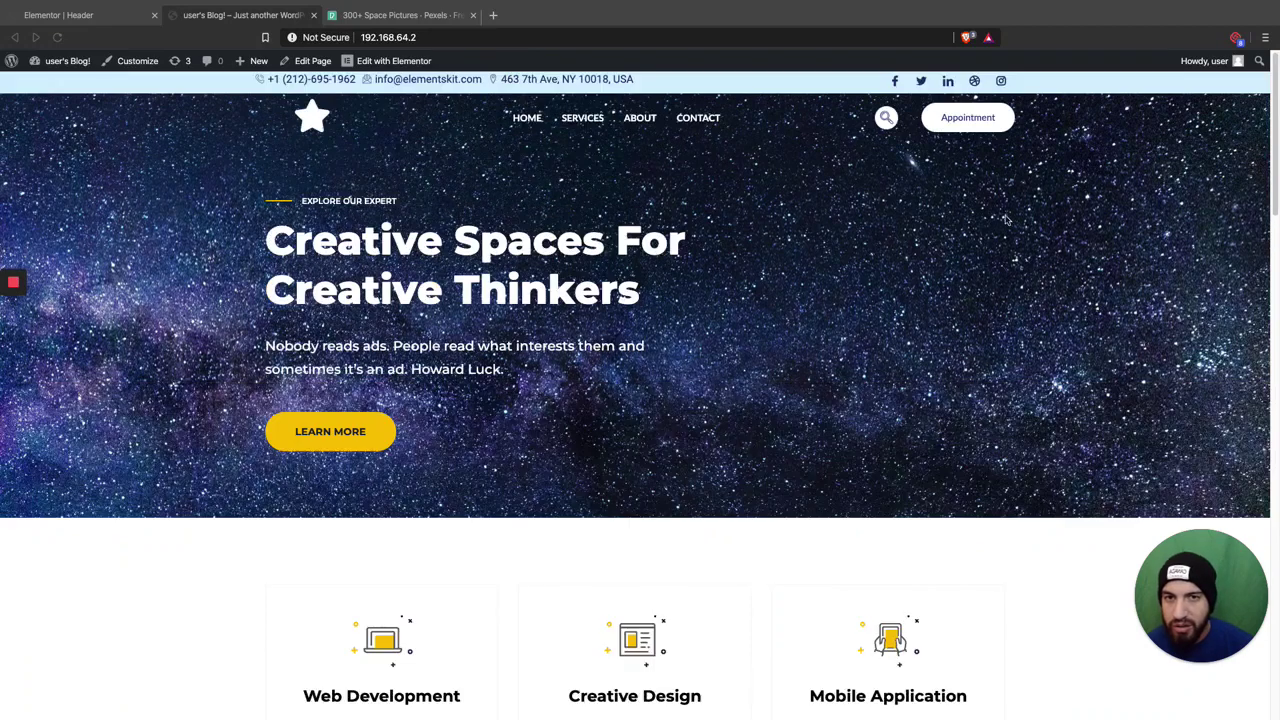
{"action": "left_click", "coordinate": [112, 14]}
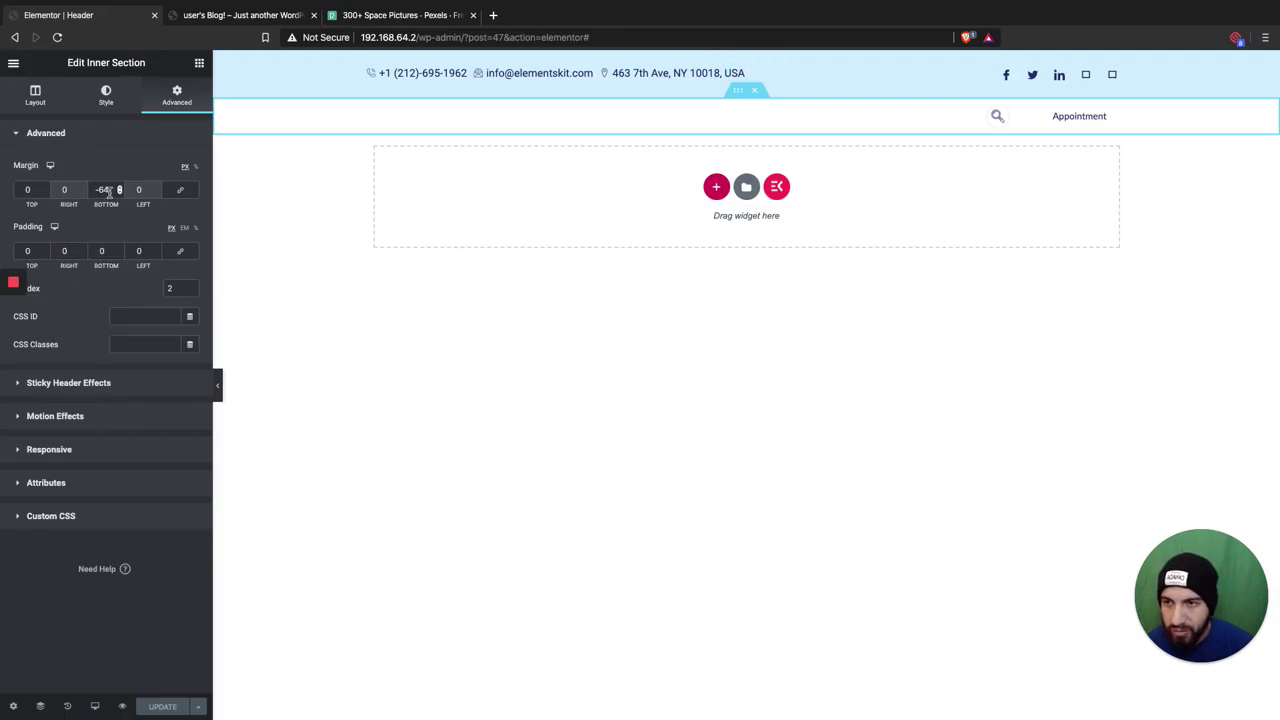
Reset bottom margin to 0, revert History to 'Editing Started', and select the Nav menu widget.
{"action": "left_click_drag", "start_coordinate": [109, 192], "coordinate": [55, 194]}
{"action": "type", "text": "0"}
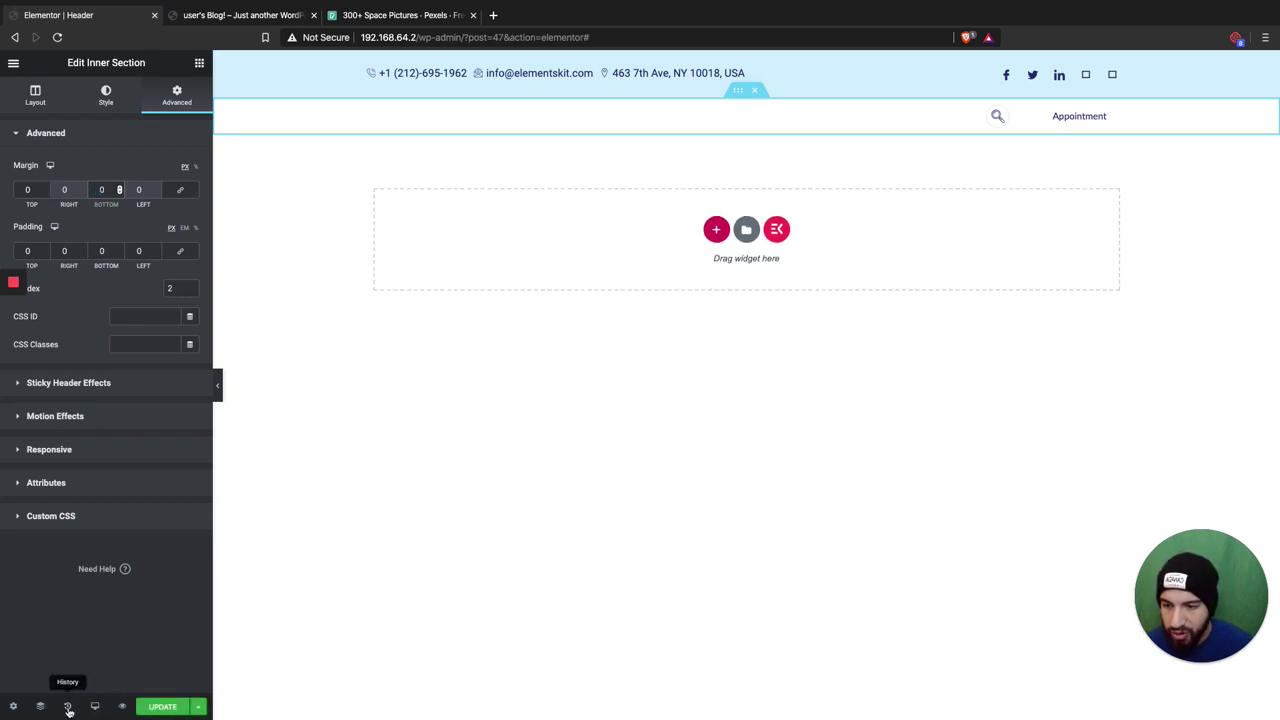
{"action": "left_click", "coordinate": [68, 706]}
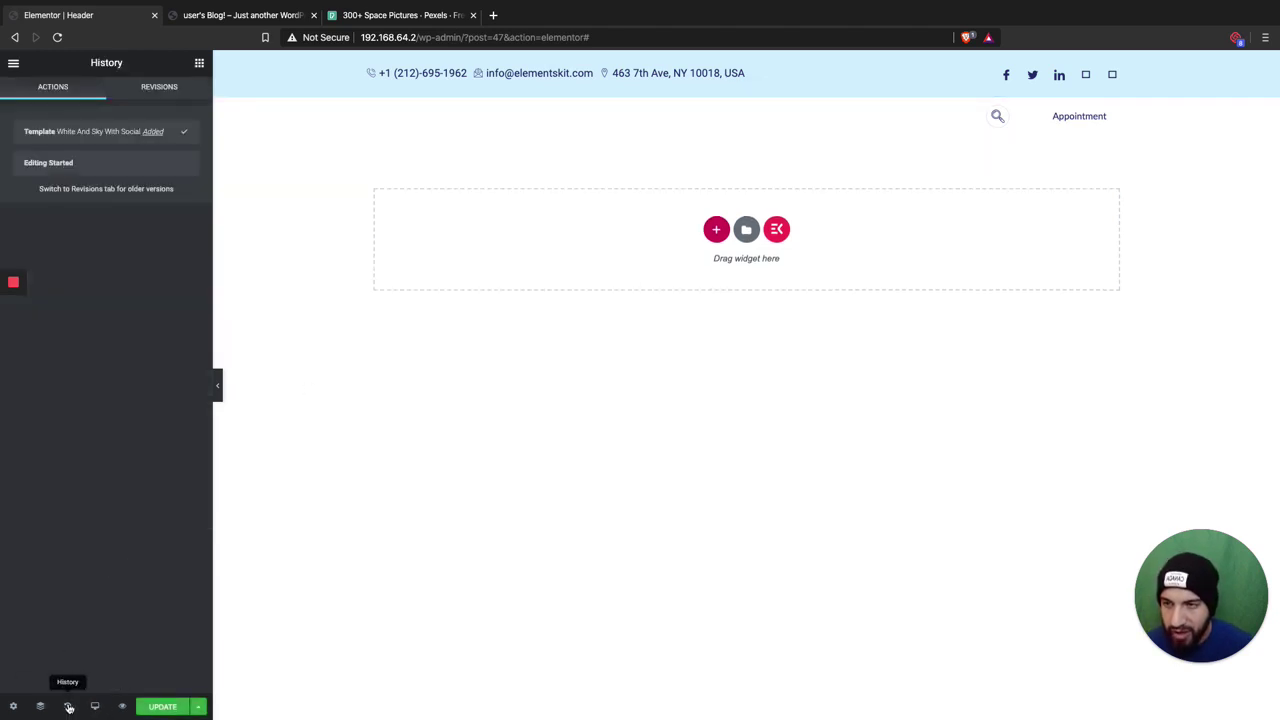
{"action": "left_click", "coordinate": [144, 169]}
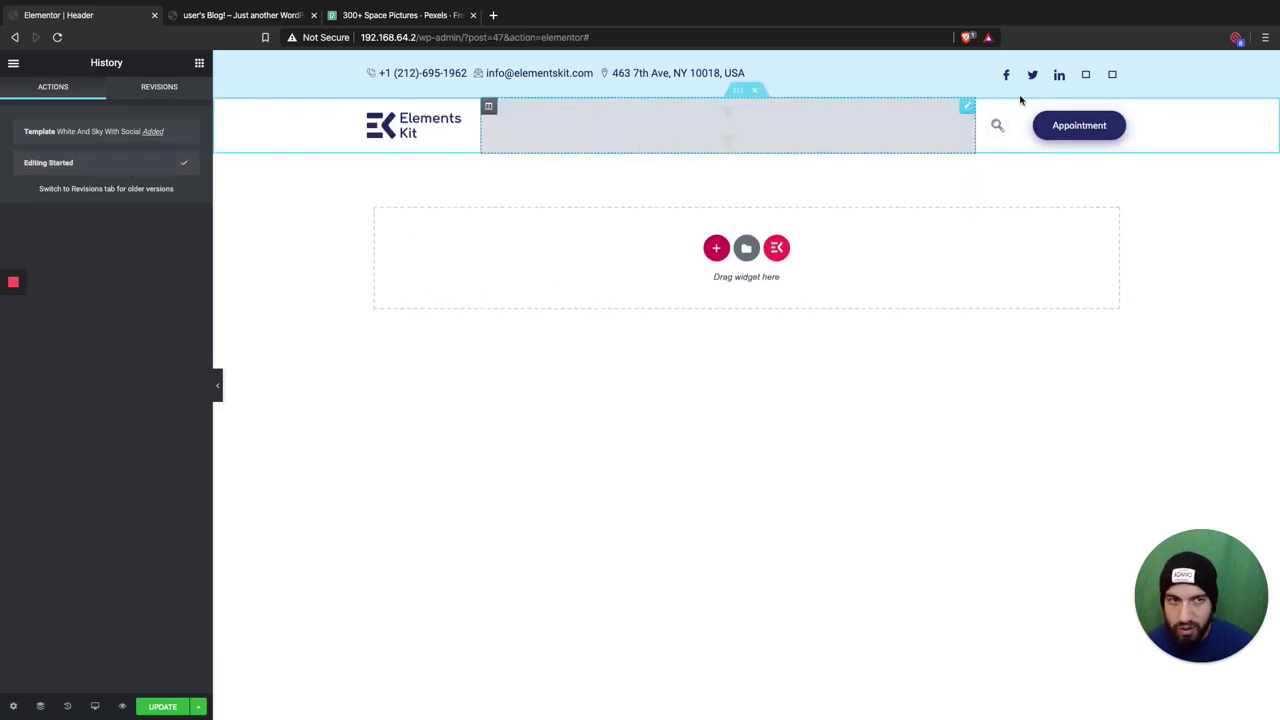
{"action": "left_click", "coordinate": [967, 106]}
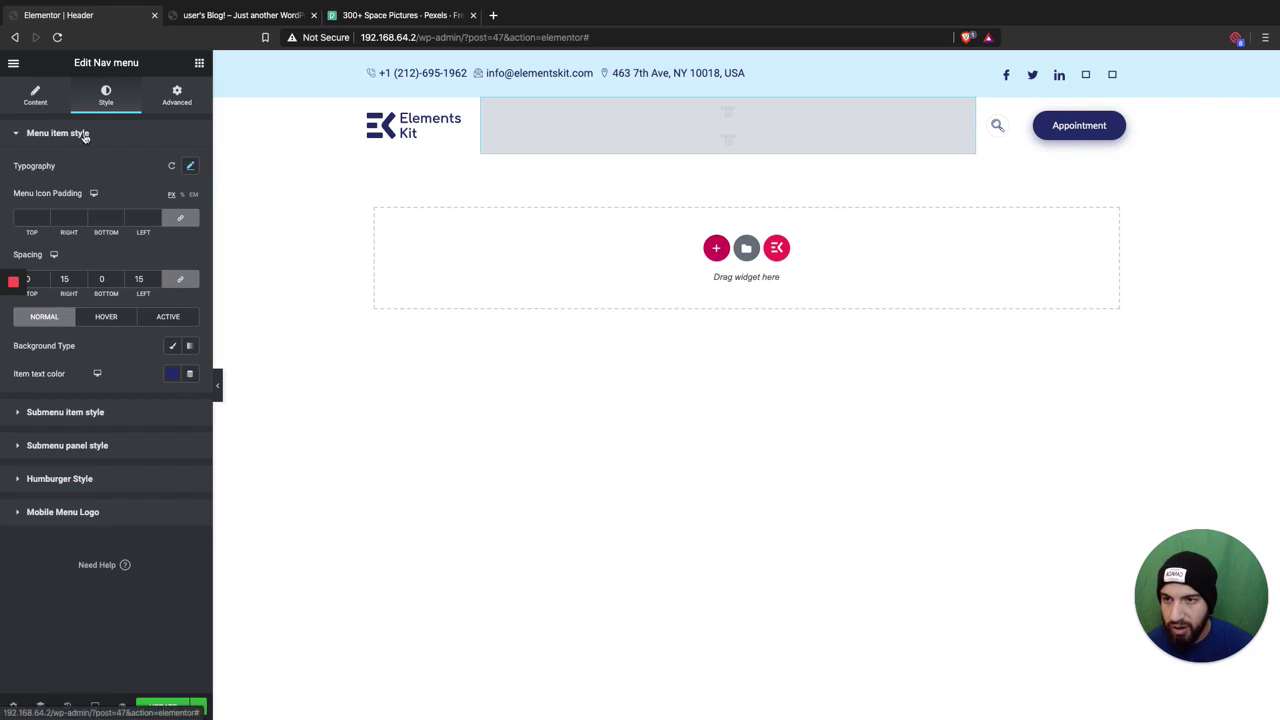
Set the nav menu Height to 42, save, and check the home page.
{"action": "left_click", "coordinate": [38, 100]}
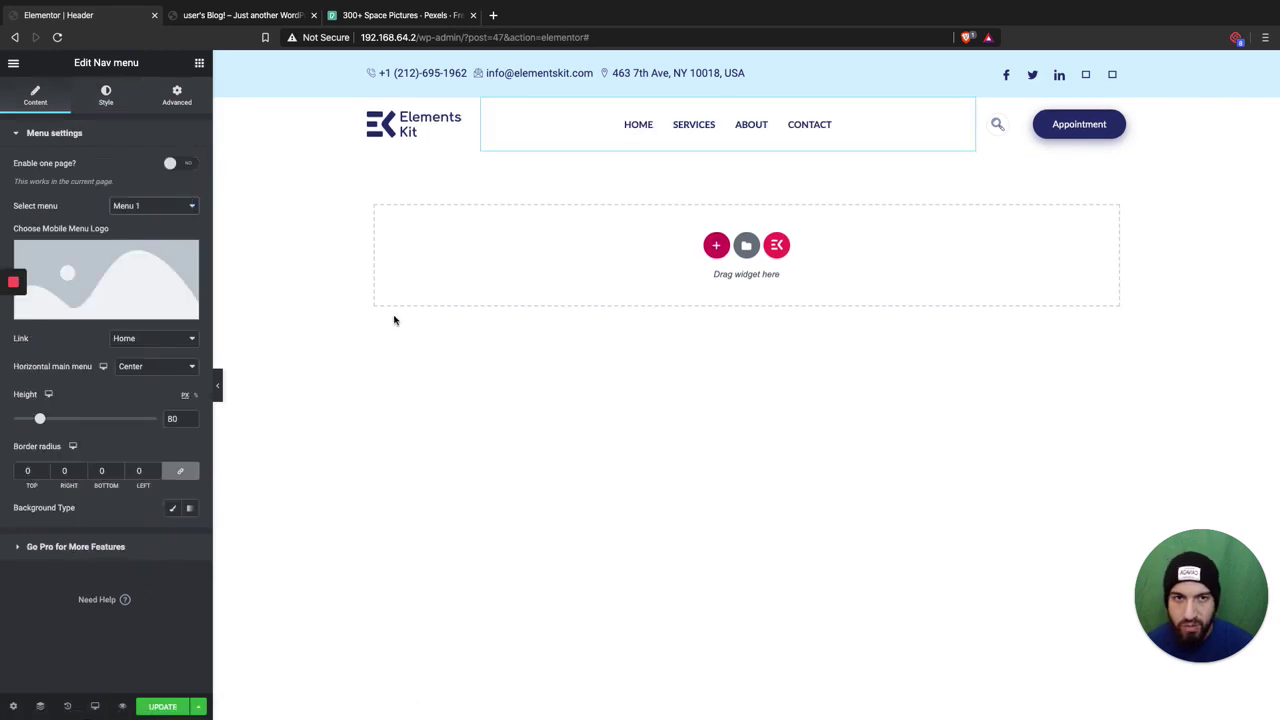
{"action": "left_click_drag", "start_coordinate": [44, 424], "coordinate": [19, 419]}
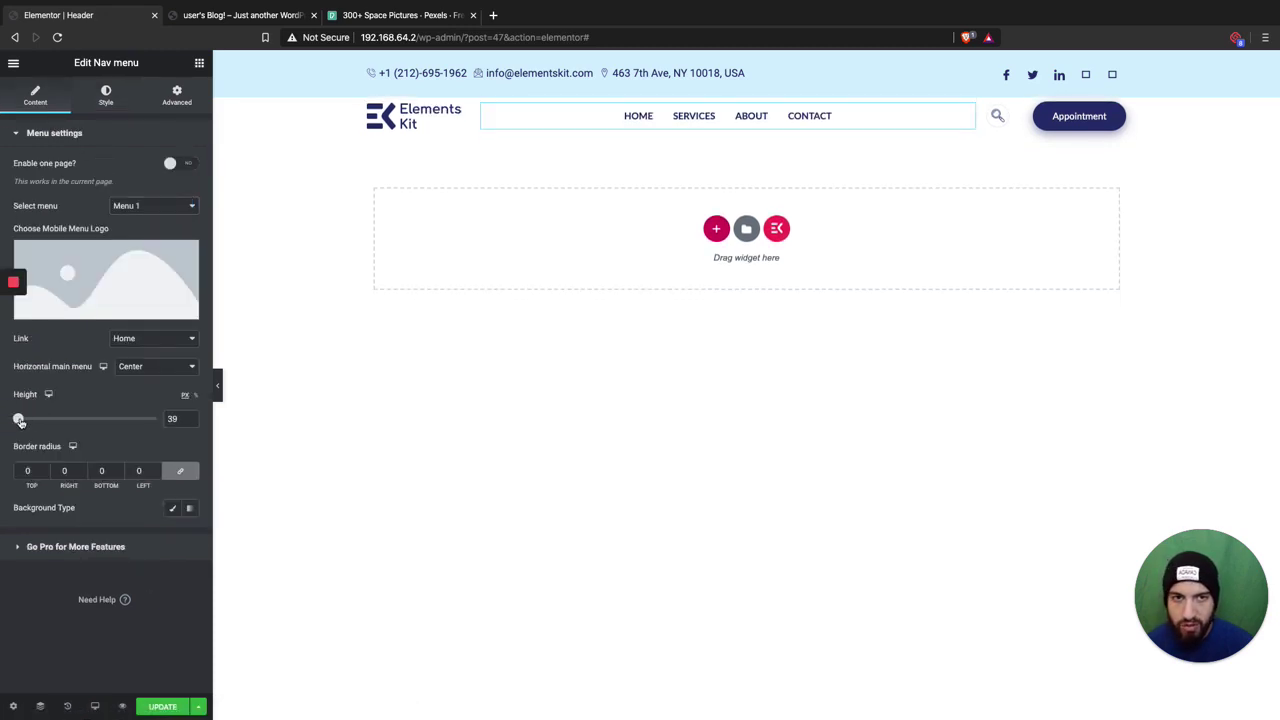
{"action": "left_click", "coordinate": [160, 707]}
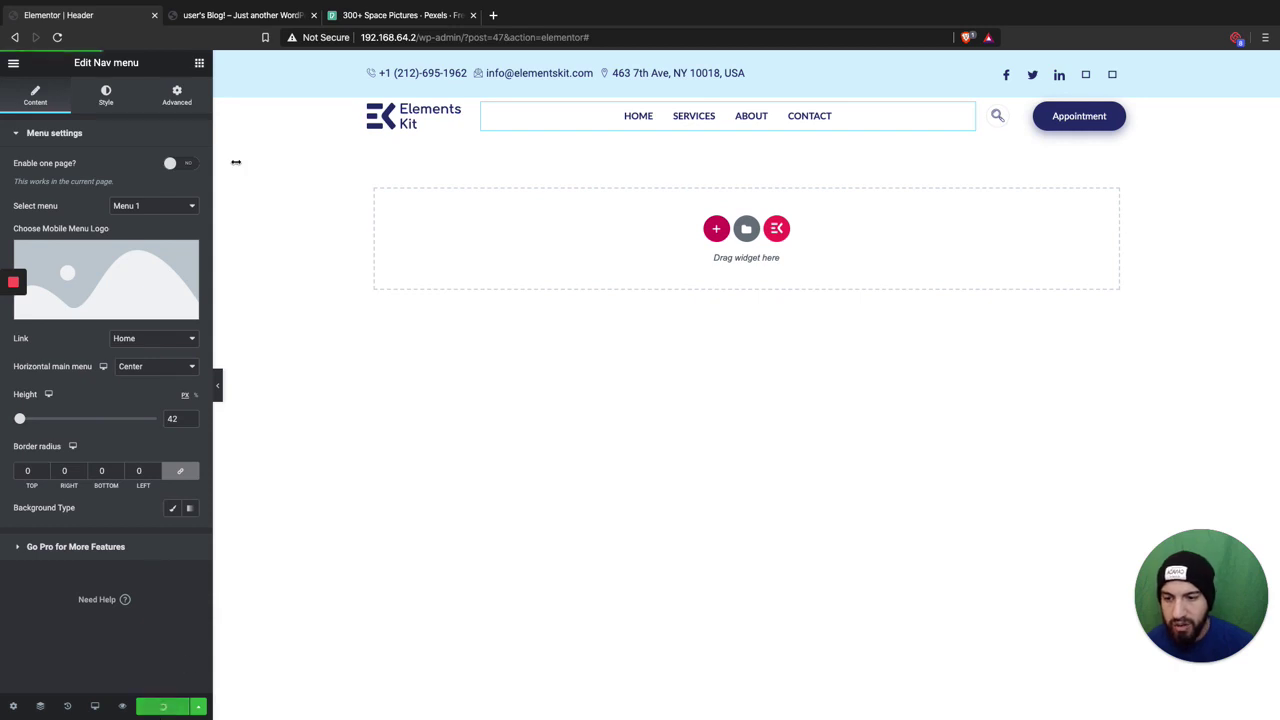
{"action": "left_click", "coordinate": [122, 706]}
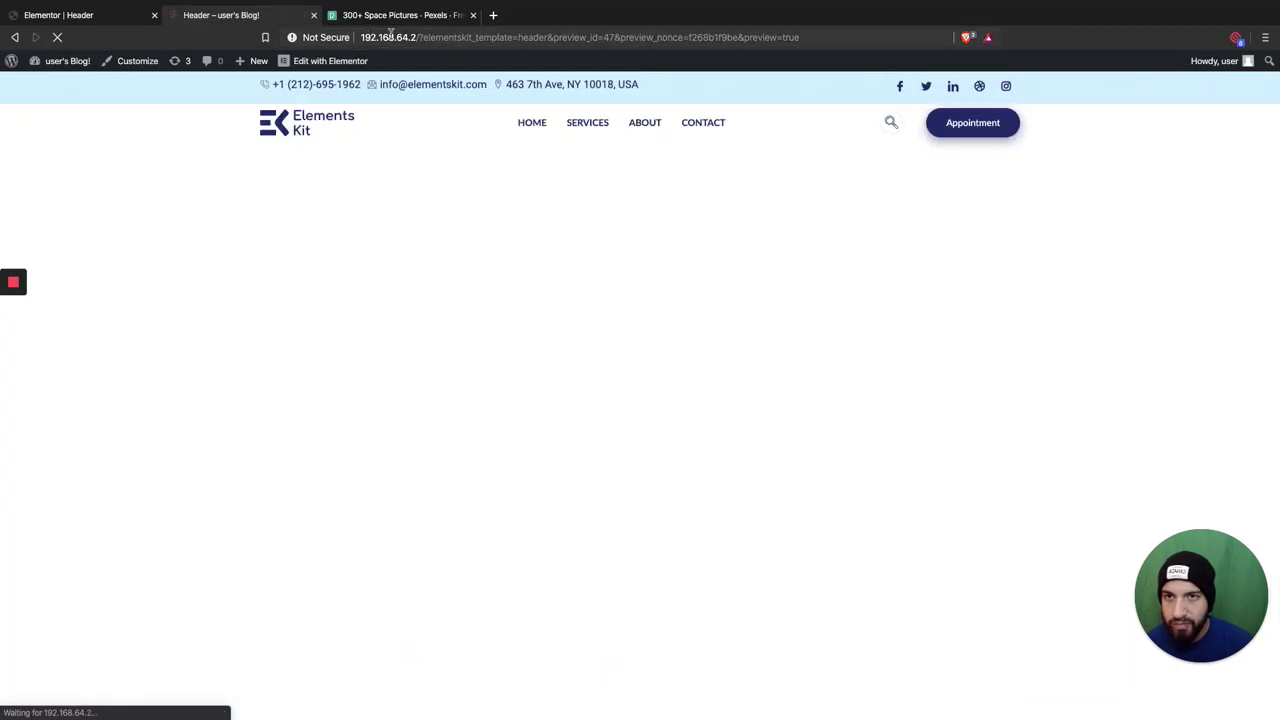
{"action": "left_click", "coordinate": [417, 37]}
{"action": "key", "text": "shift+End"}
{"action": "key", "text": "BackSpace"}
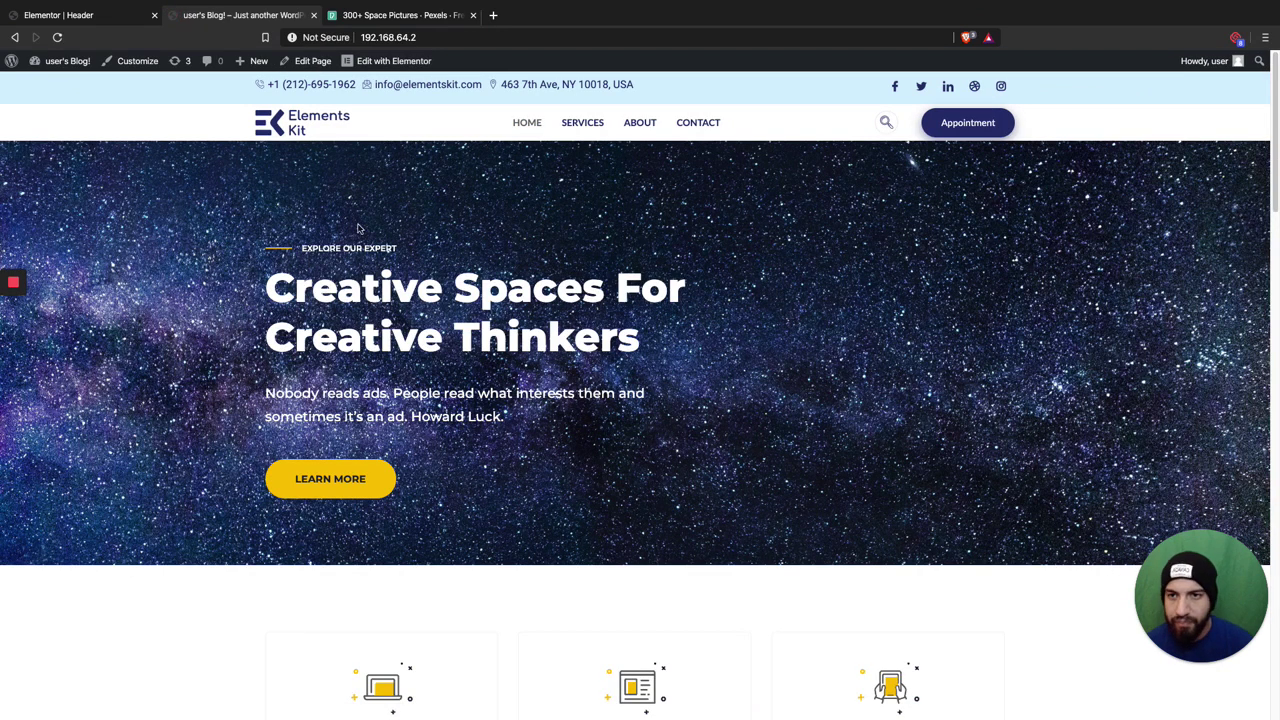
{"action": "left_click", "coordinate": [118, 22]}
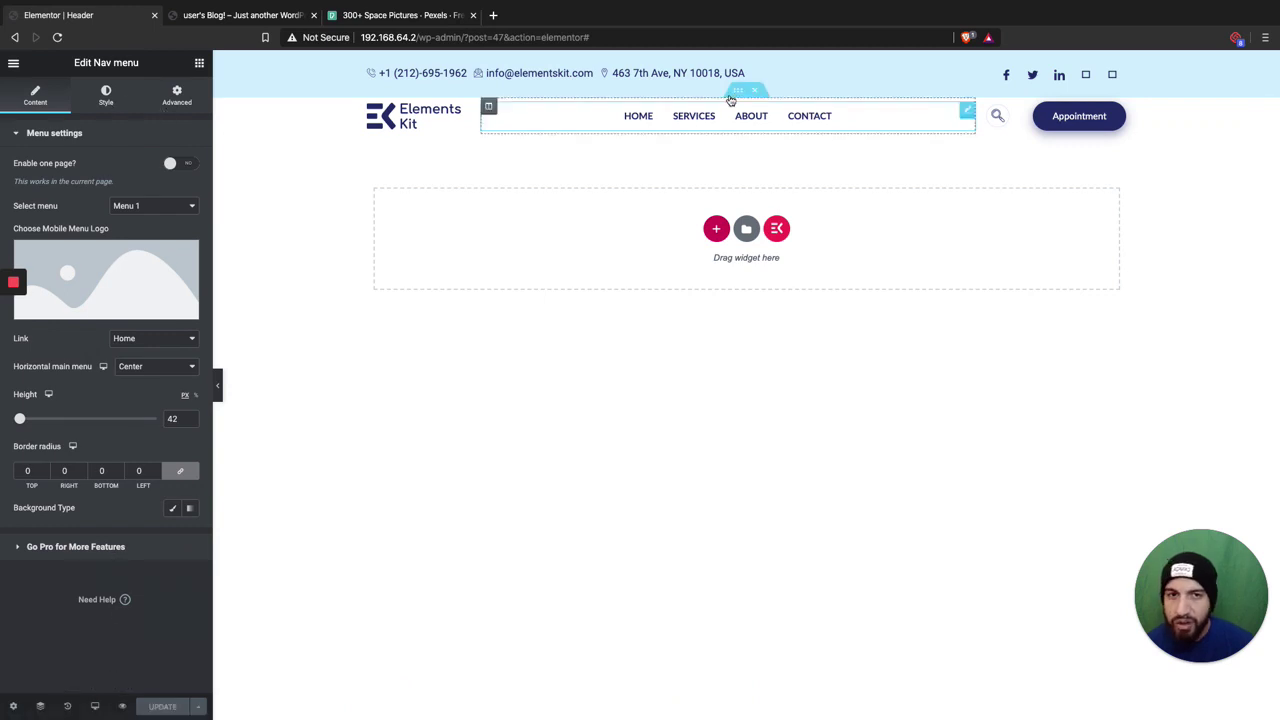
Enable Sticky Header Effects with Transparent Header on for the header's inner section.
{"action": "left_click", "coordinate": [738, 91]}
{"action": "left_click", "coordinate": [158, 89]}
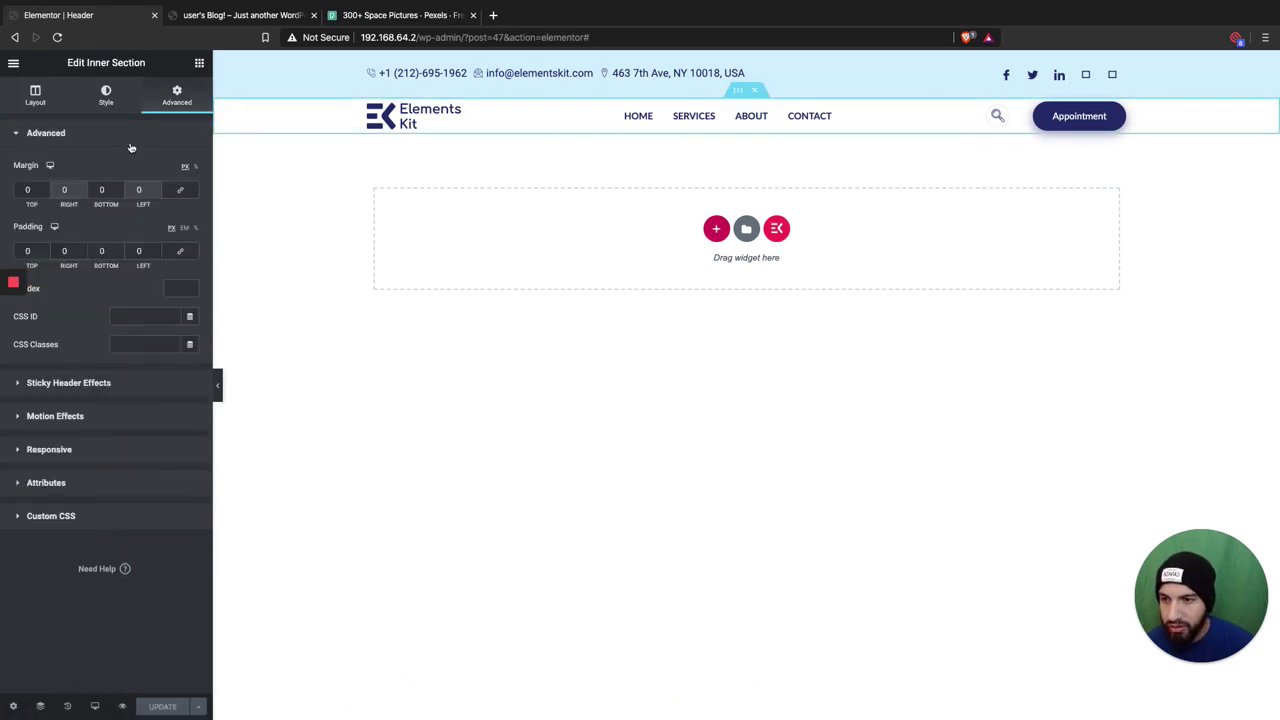
{"action": "left_click", "coordinate": [101, 384]}
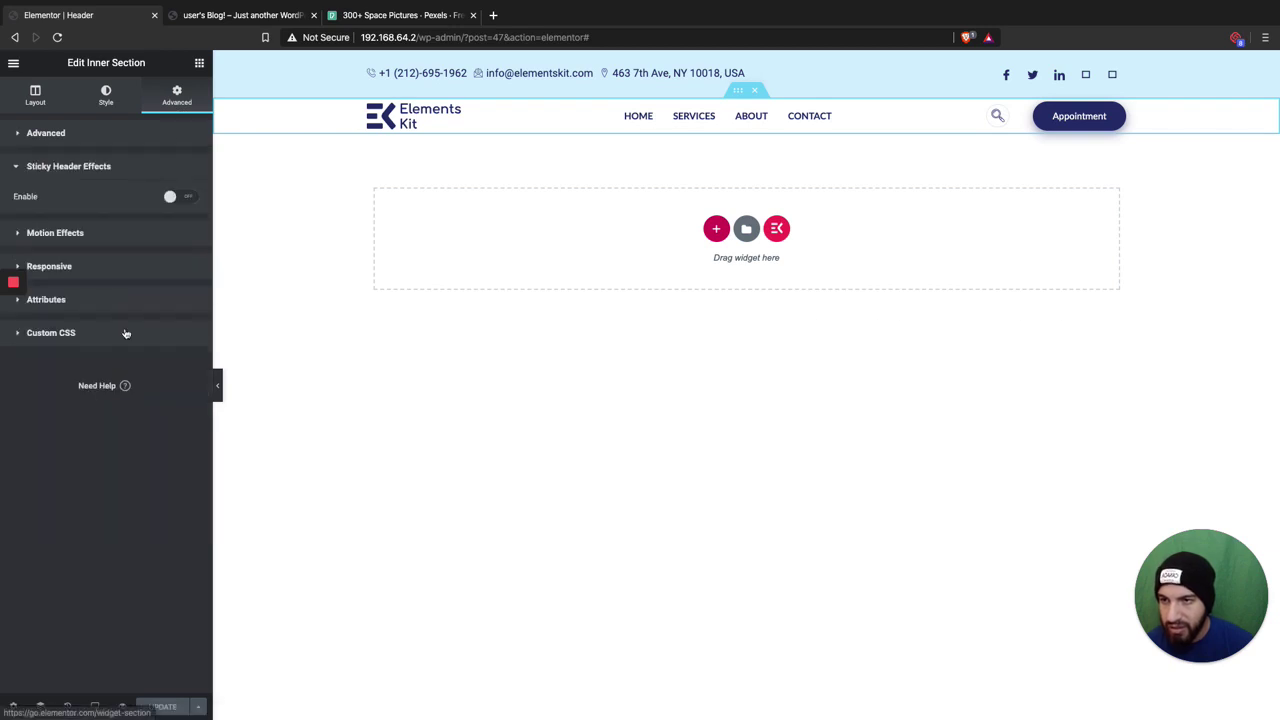
{"action": "left_click", "coordinate": [173, 198]}
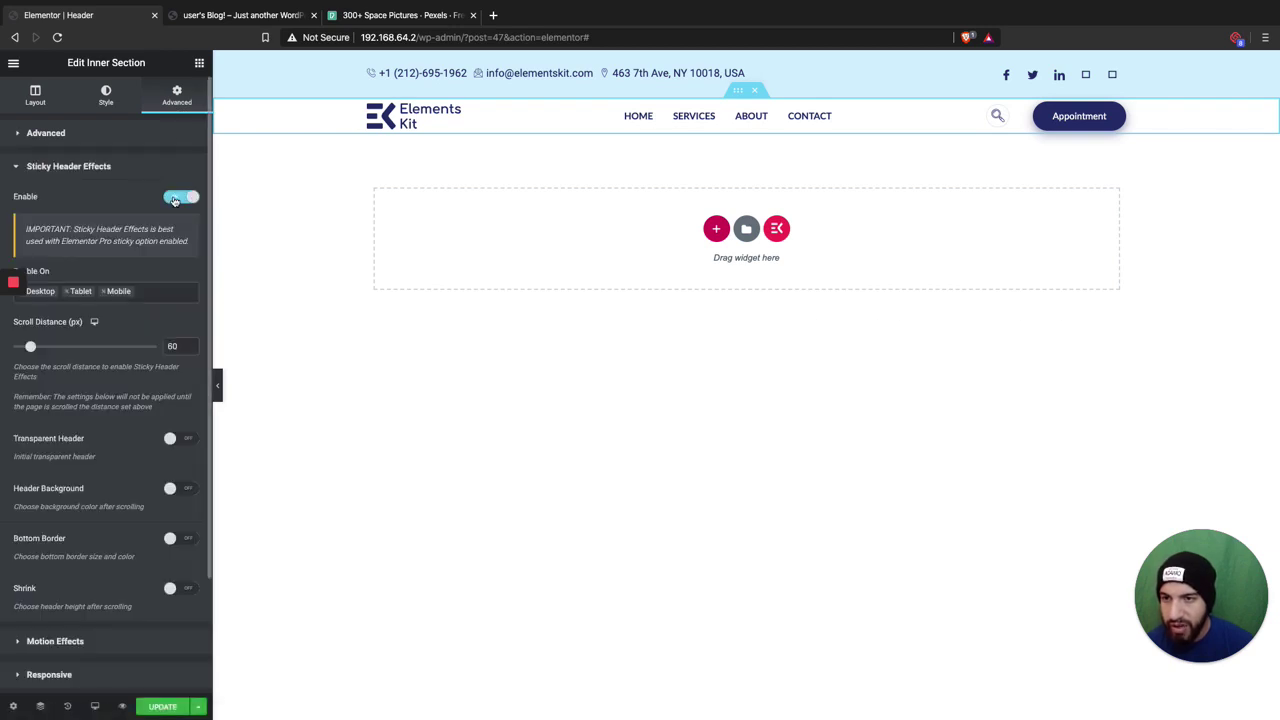
{"action": "left_click", "coordinate": [177, 442]}
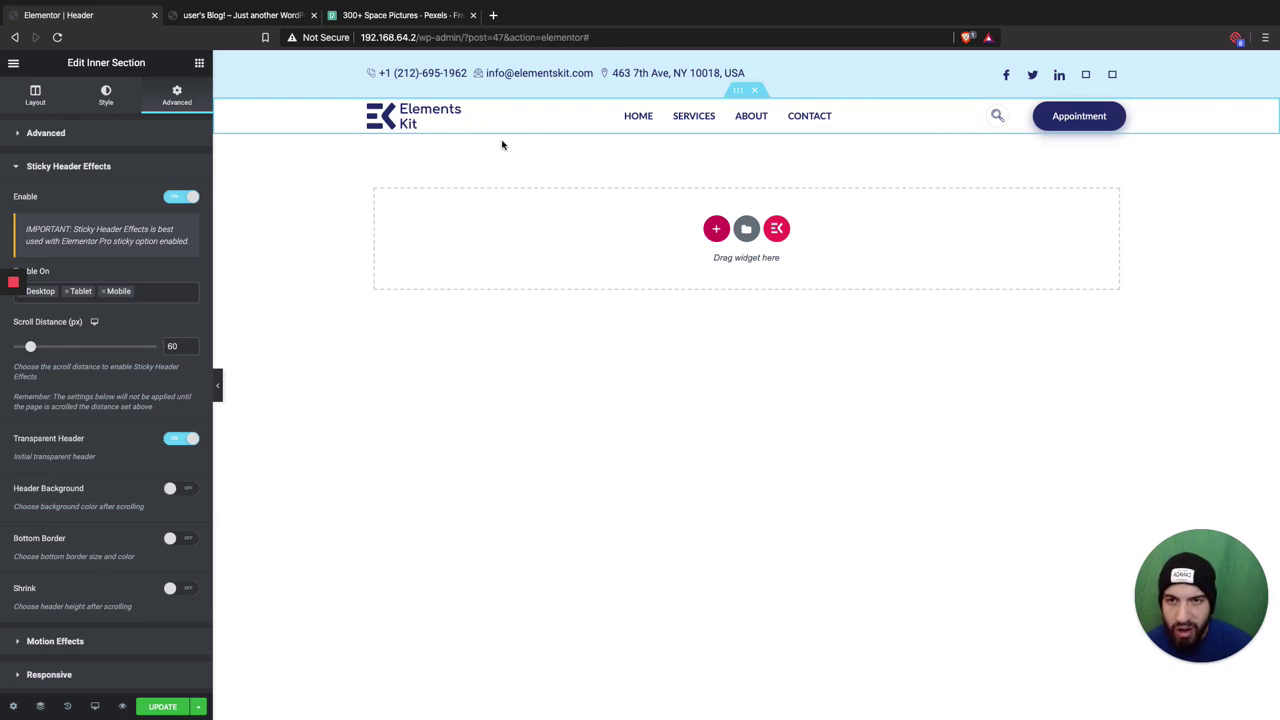
{"action": "left_click", "coordinate": [157, 136]}
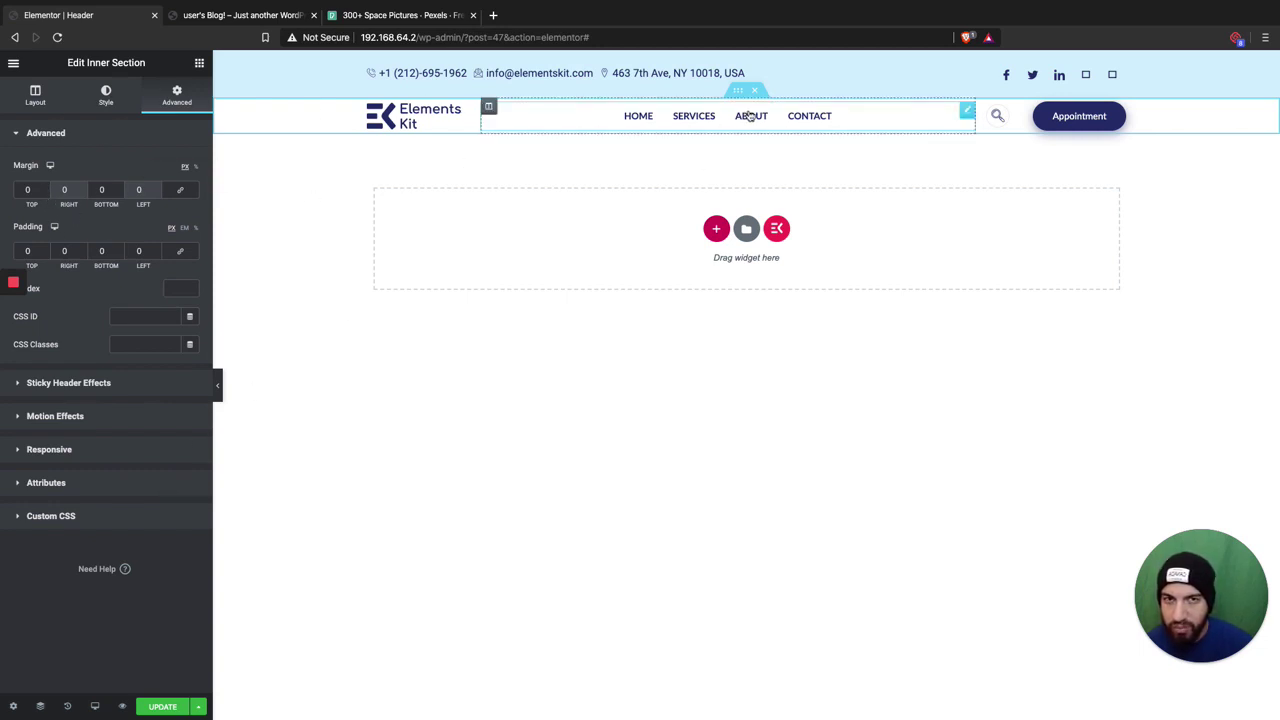
{"action": "left_click", "coordinate": [80, 382]}
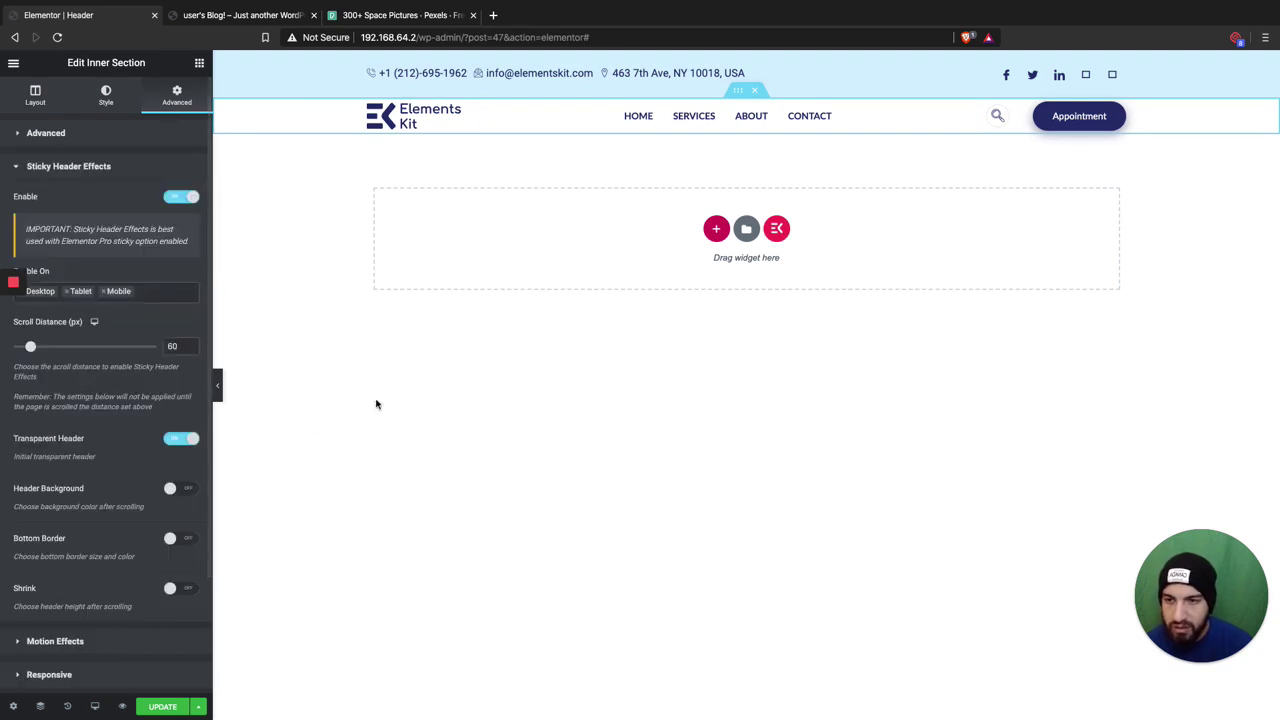
Save the header and scroll the live home page to test the sticky header.
{"action": "left_click", "coordinate": [170, 708]}
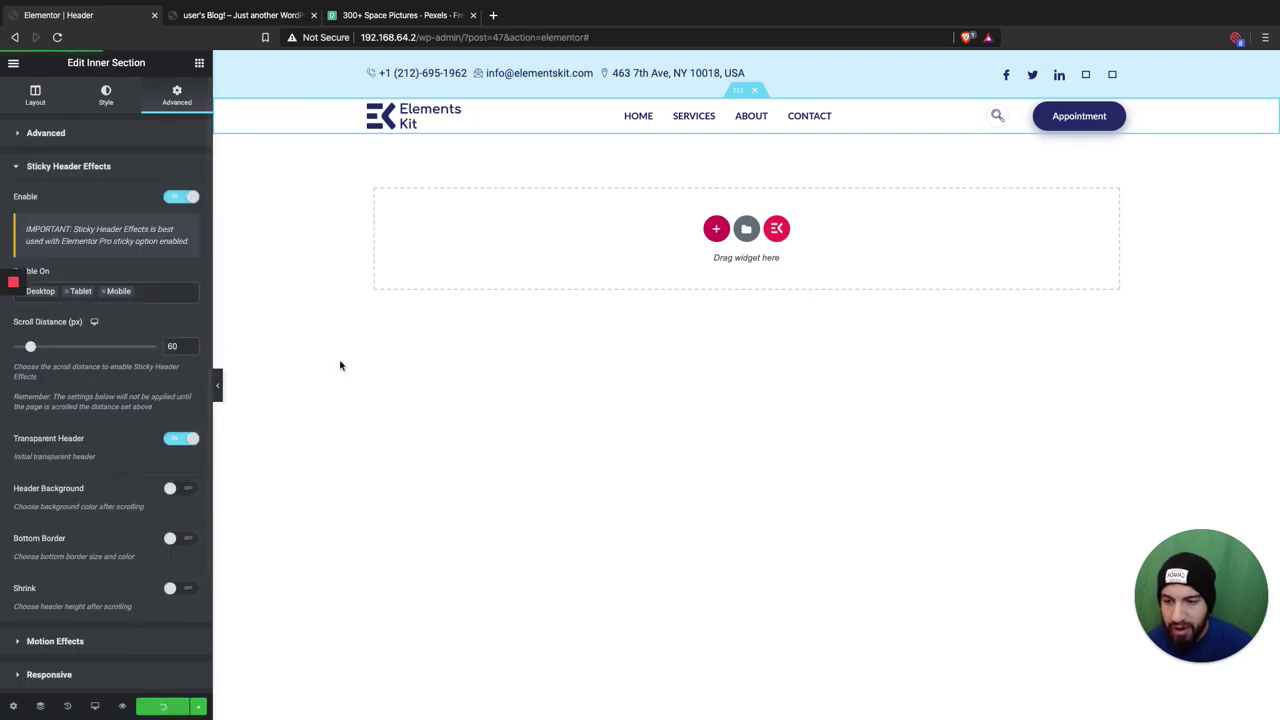
{"action": "left_click", "coordinate": [122, 706]}
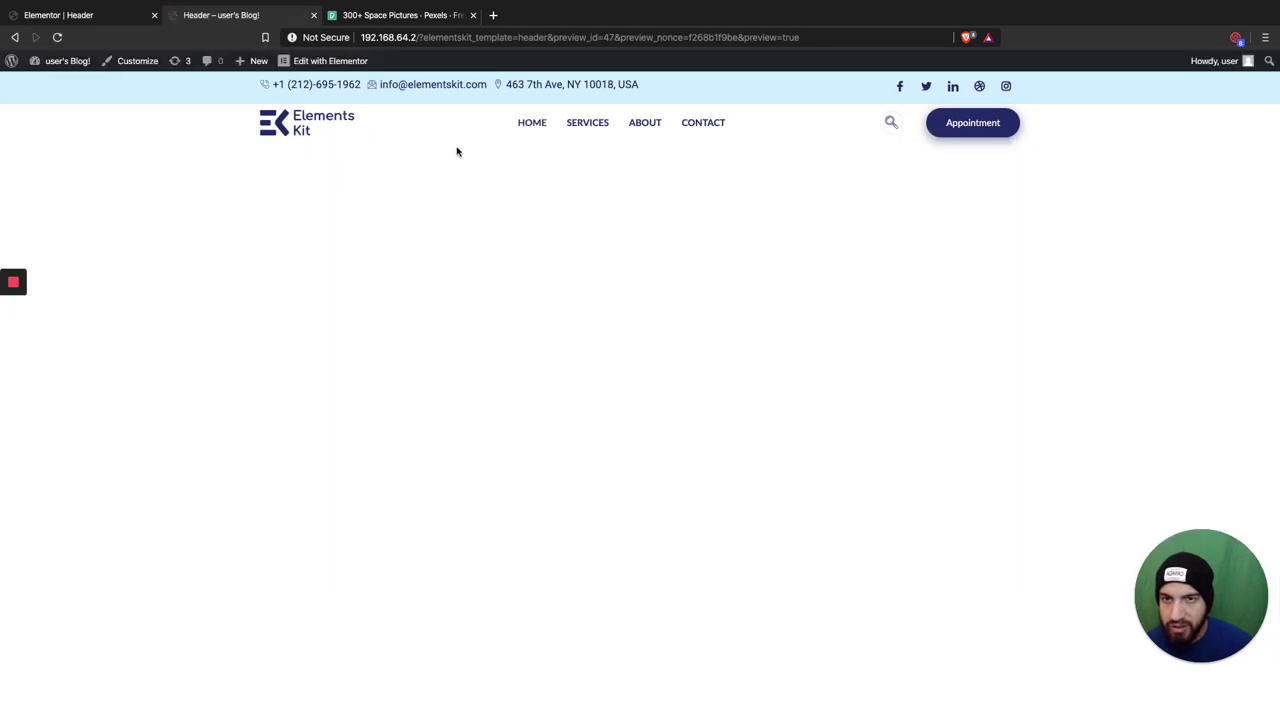
{"action": "left_click", "coordinate": [547, 130]}
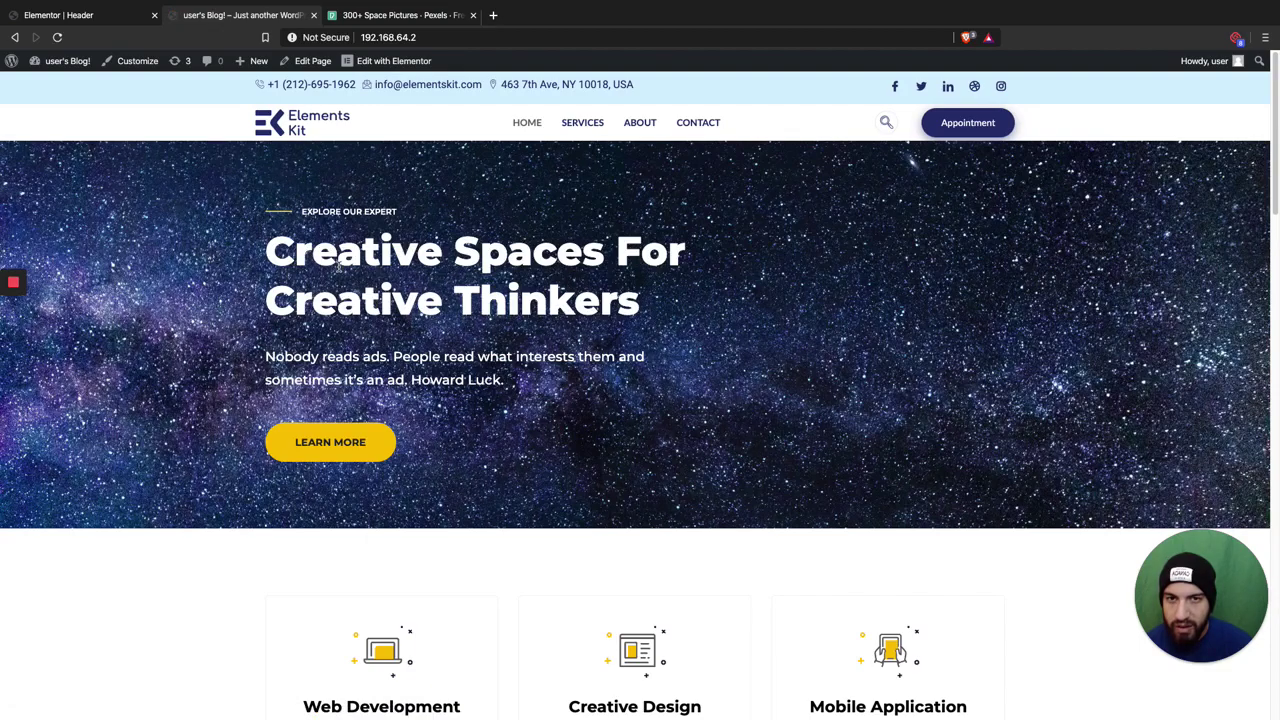
{"action": "scroll", "coordinate": [362, 173], "scroll_direction": "down", "scroll_amount": 1}
{"action": "scroll", "coordinate": [340, 160], "scroll_direction": "up", "scroll_amount": 1}
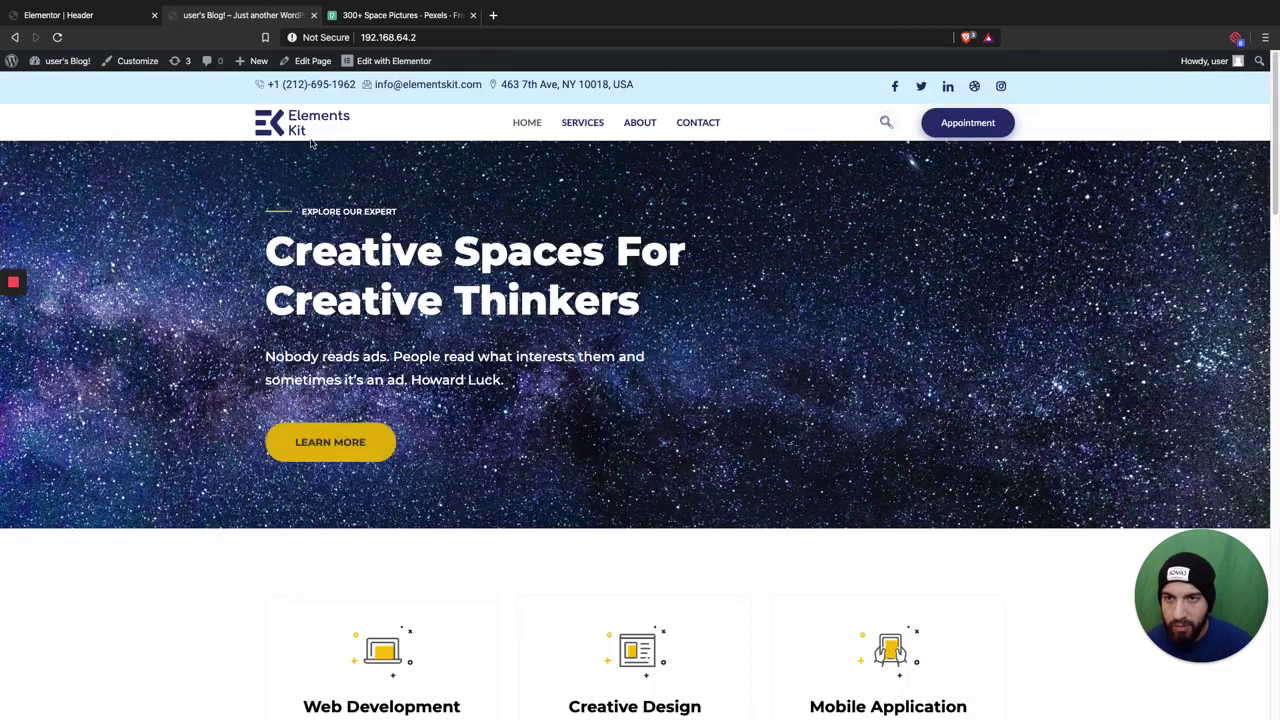
{"action": "scroll", "coordinate": [316, 145], "scroll_direction": "down", "scroll_amount": 2}
{"action": "scroll", "coordinate": [321, 145], "scroll_direction": "up", "scroll_amount": 2}
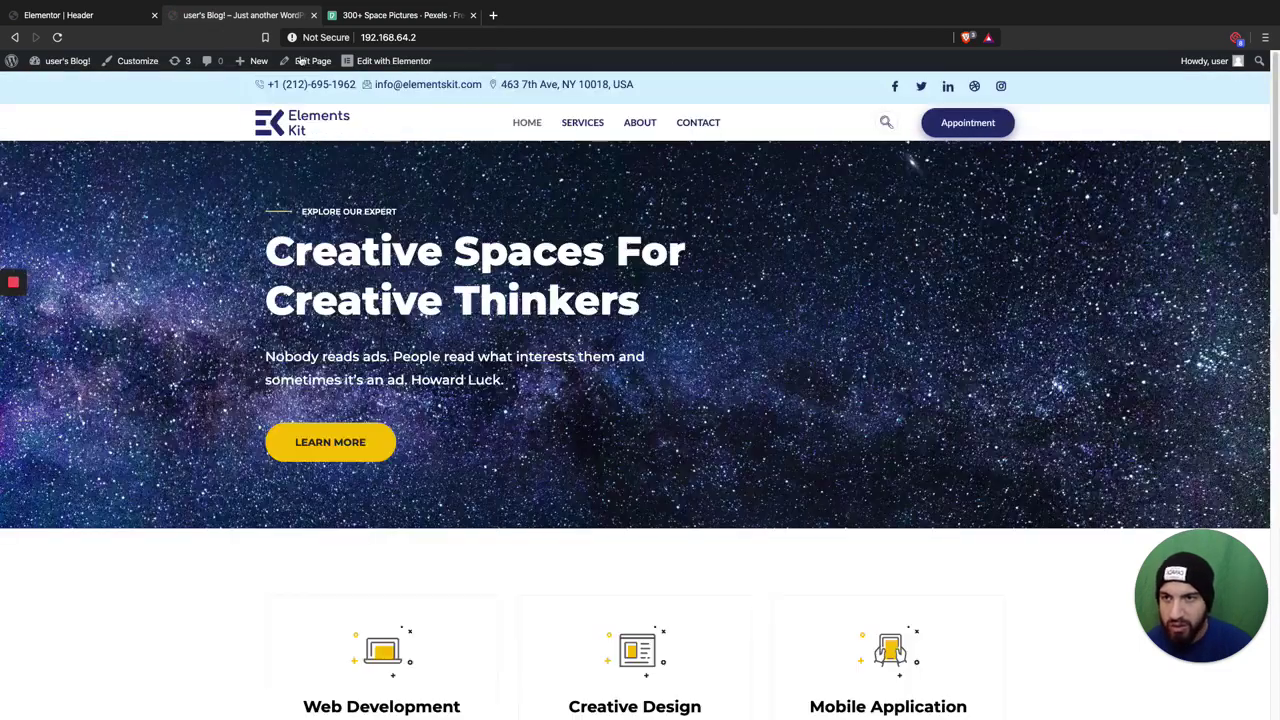
{"action": "left_click", "coordinate": [85, 15]}
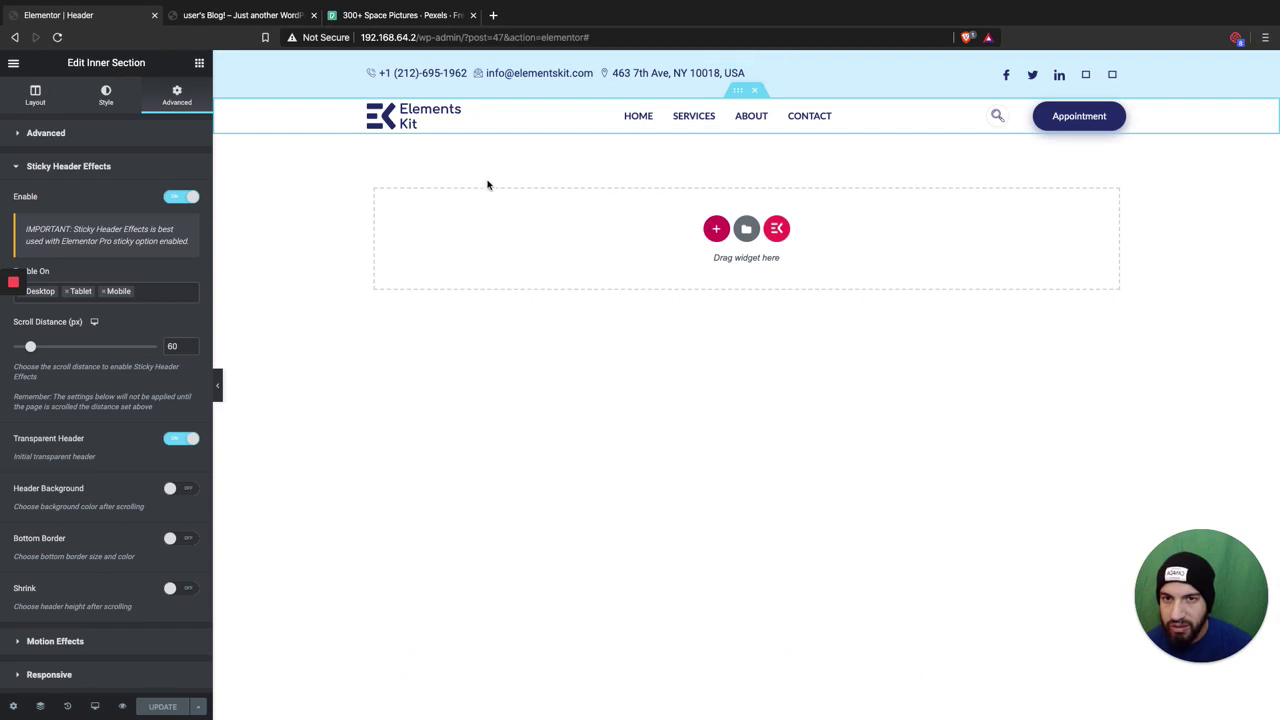
Clear the inner section's #FFFFFF background colour in Style > Background.
{"action": "left_click", "coordinate": [90, 136]}
{"action": "left_click", "coordinate": [106, 95]}
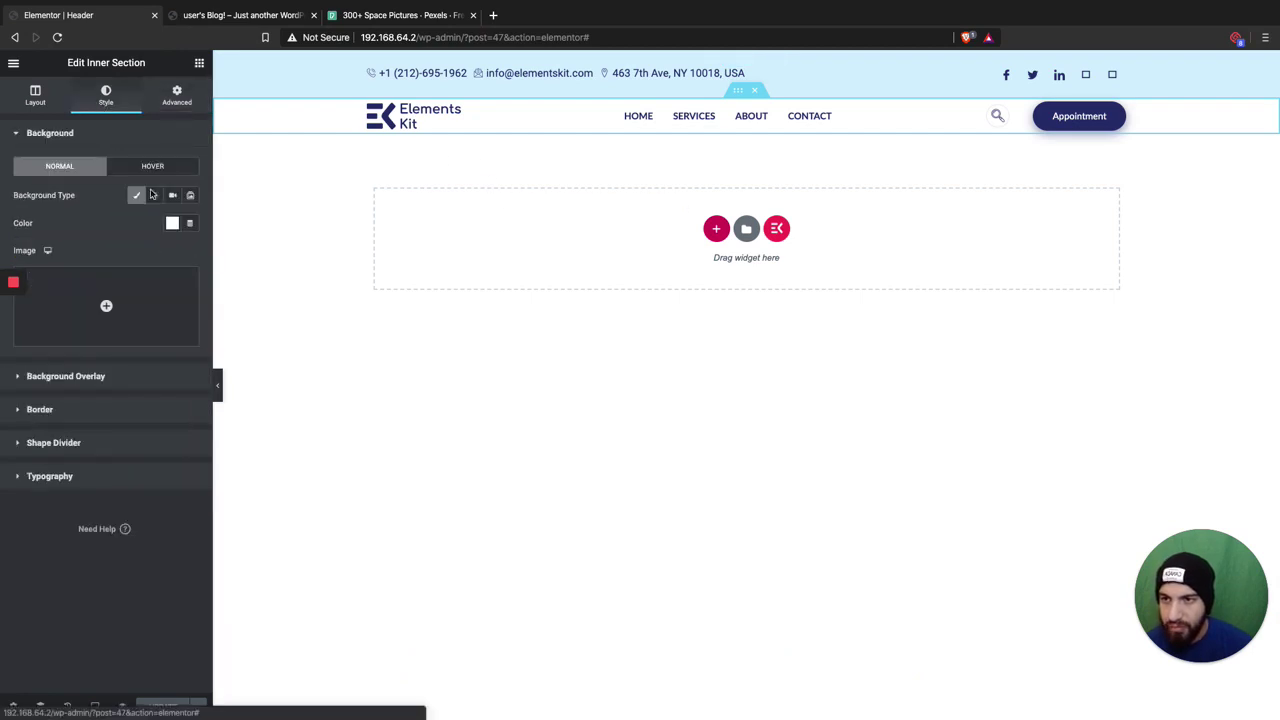
{"action": "left_click", "coordinate": [172, 223]}
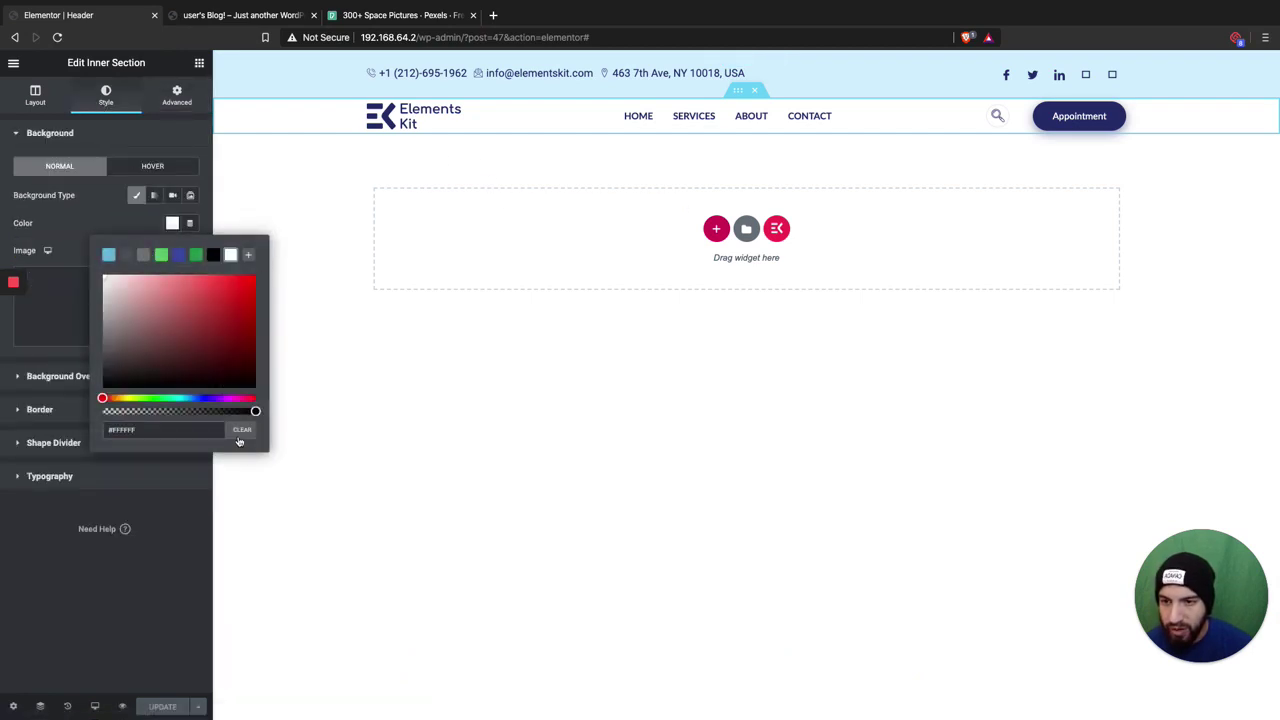
{"action": "key", "text": "BackSpace"}
{"action": "left_click", "coordinate": [157, 634]}
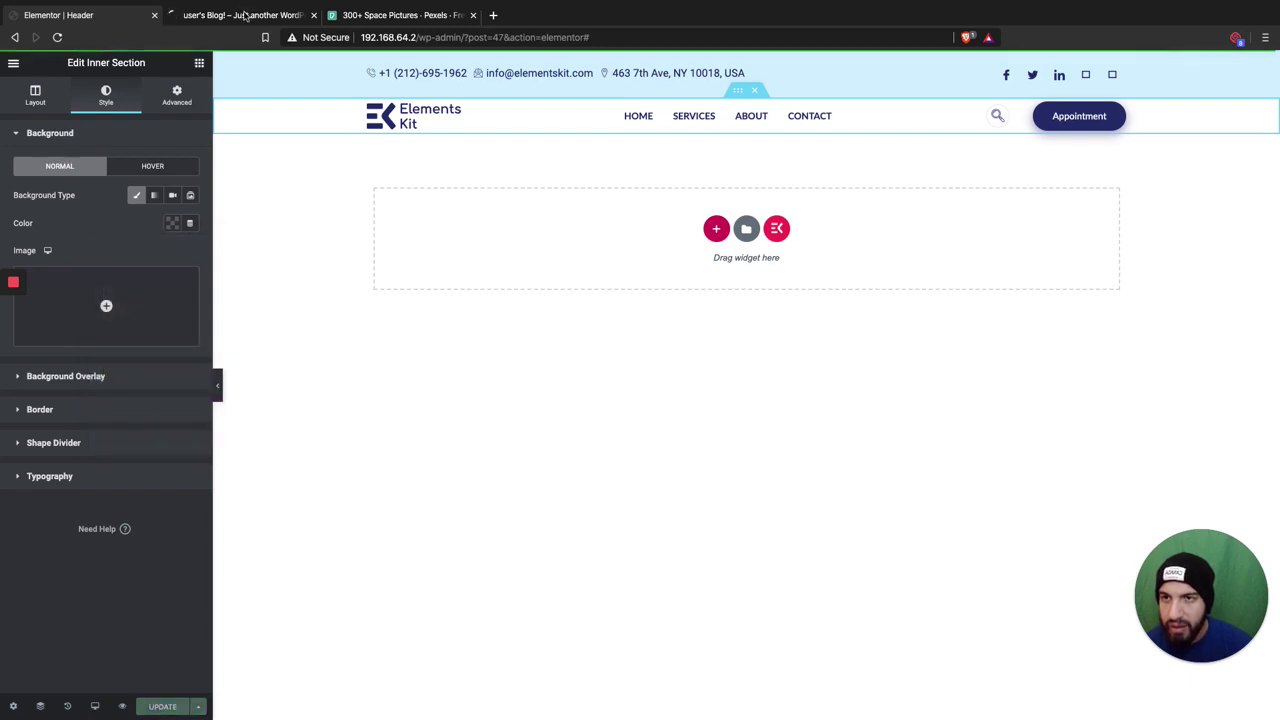
Scroll the live home page to check the transparent header over the starry hero.
{"action": "left_click", "coordinate": [255, 12]}
{"action": "left_click", "coordinate": [524, 121]}
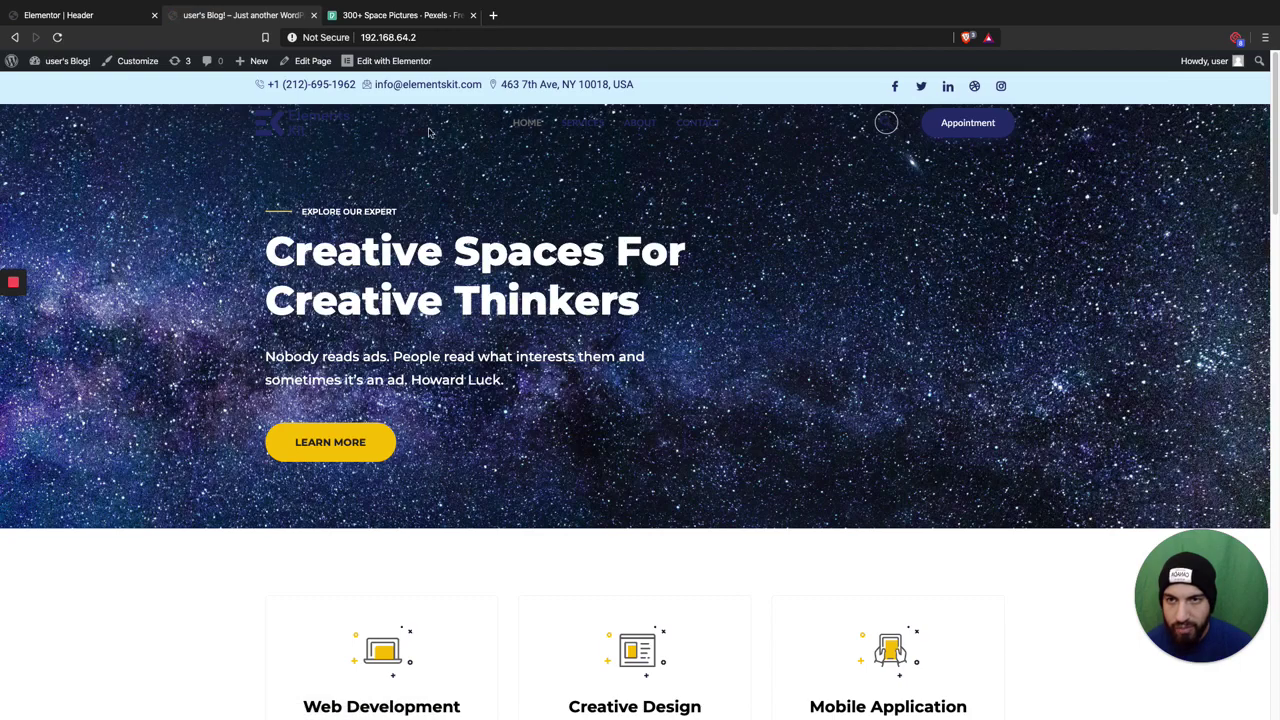
{"action": "scroll", "coordinate": [740, 211], "scroll_direction": "down", "scroll_amount": 5}
{"action": "scroll", "coordinate": [740, 211], "scroll_direction": "up", "scroll_amount": 5}
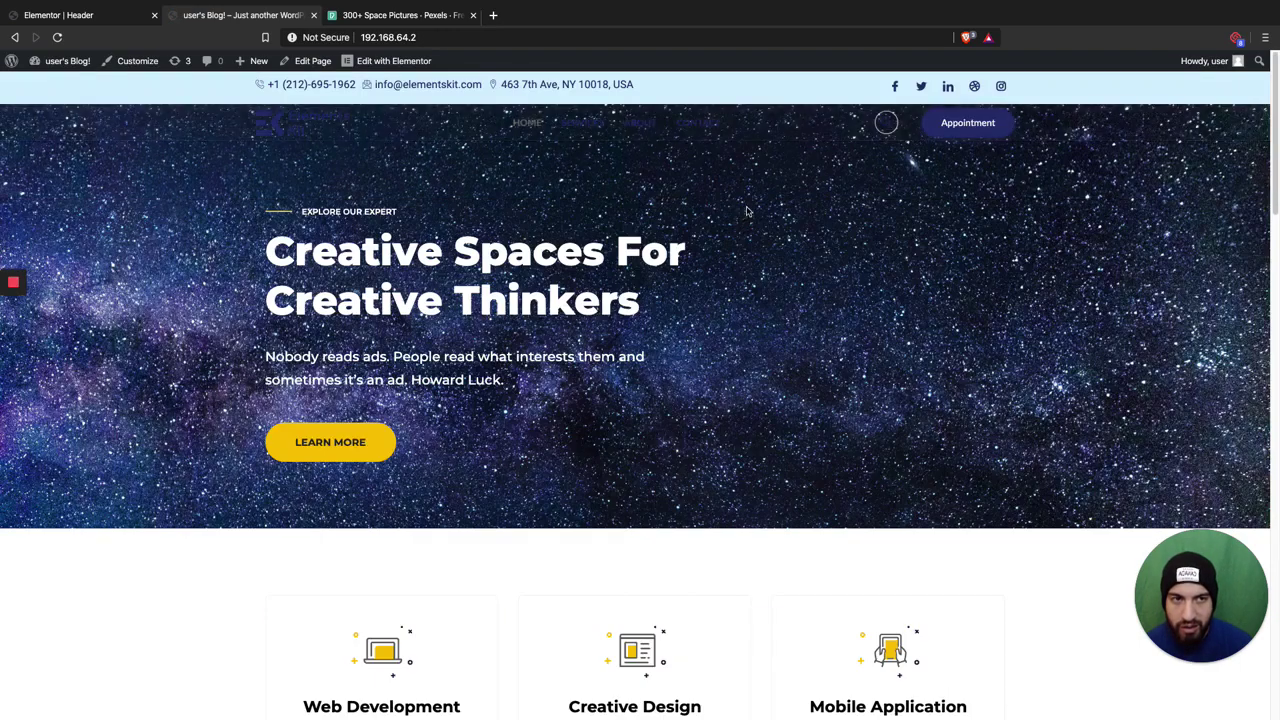
{"action": "scroll", "coordinate": [746, 210], "scroll_direction": "down", "scroll_amount": 9}
{"action": "scroll", "coordinate": [746, 210], "scroll_direction": "up", "scroll_amount": 10}
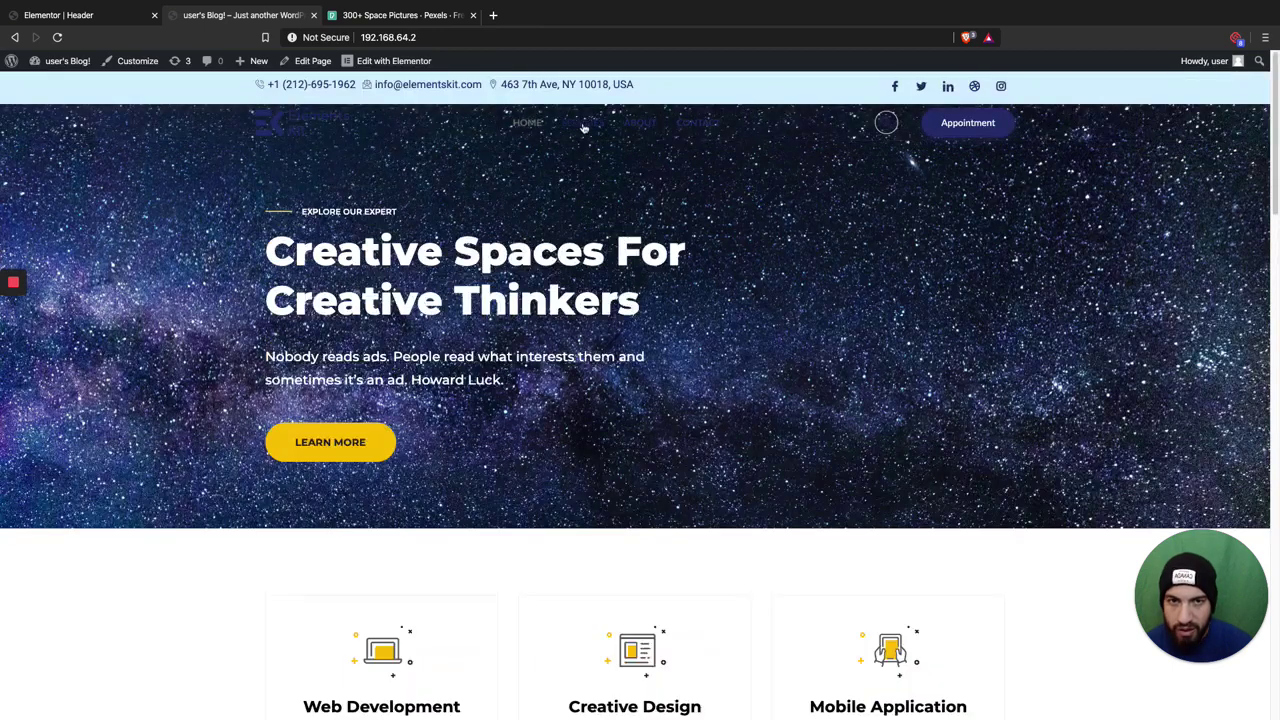
{"action": "left_click", "coordinate": [90, 24]}
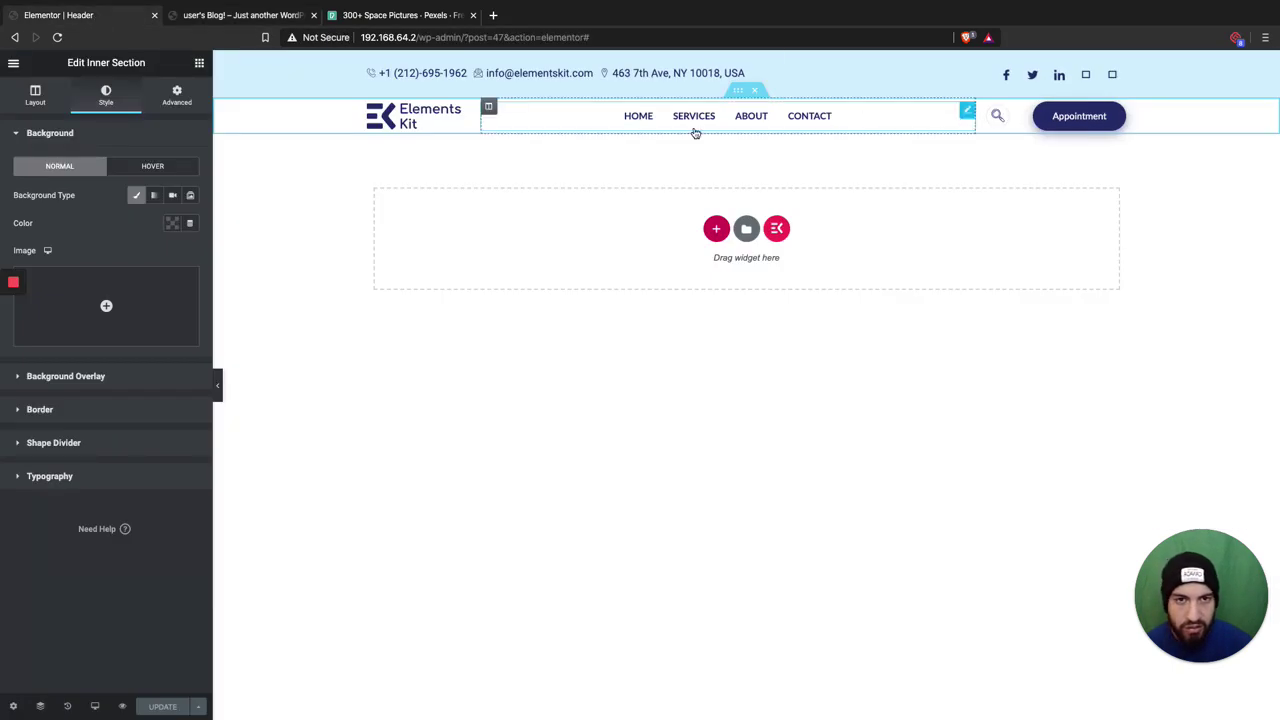
Make the nav menu item text and the Header Search background white.
{"action": "left_click", "coordinate": [695, 133]}
{"action": "left_click", "coordinate": [110, 97]}
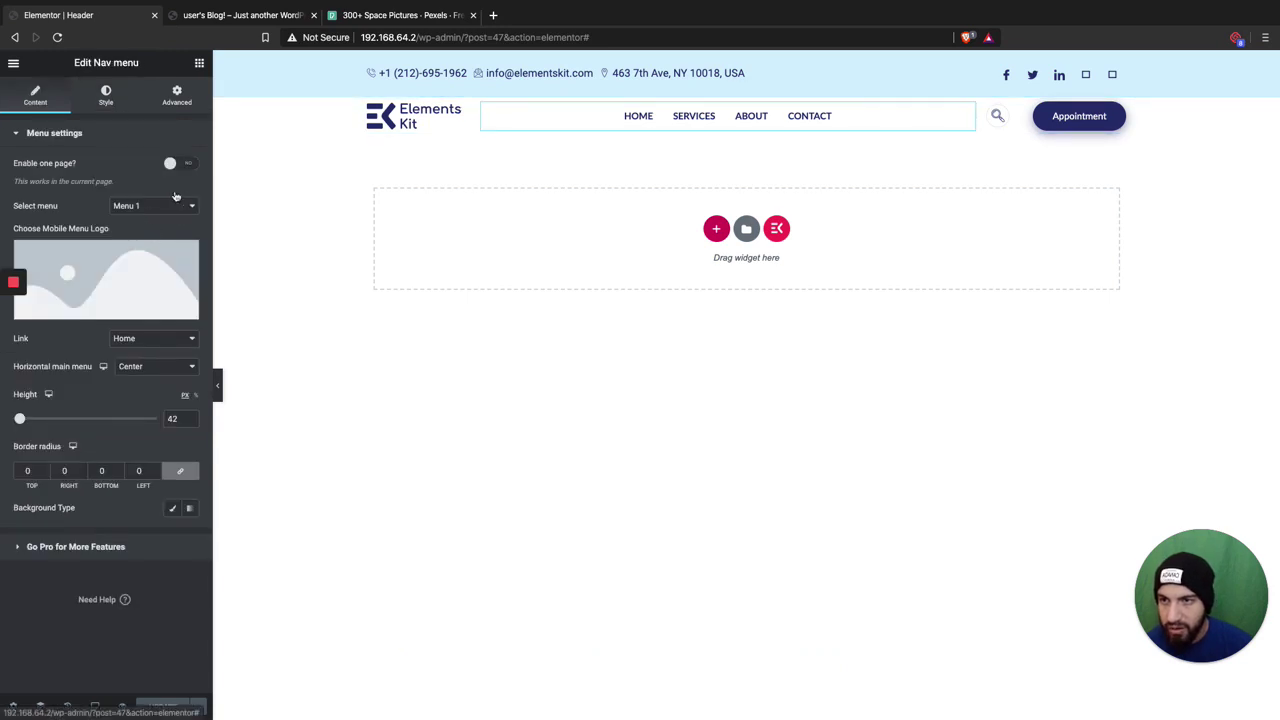
{"action": "left_click", "coordinate": [171, 376]}
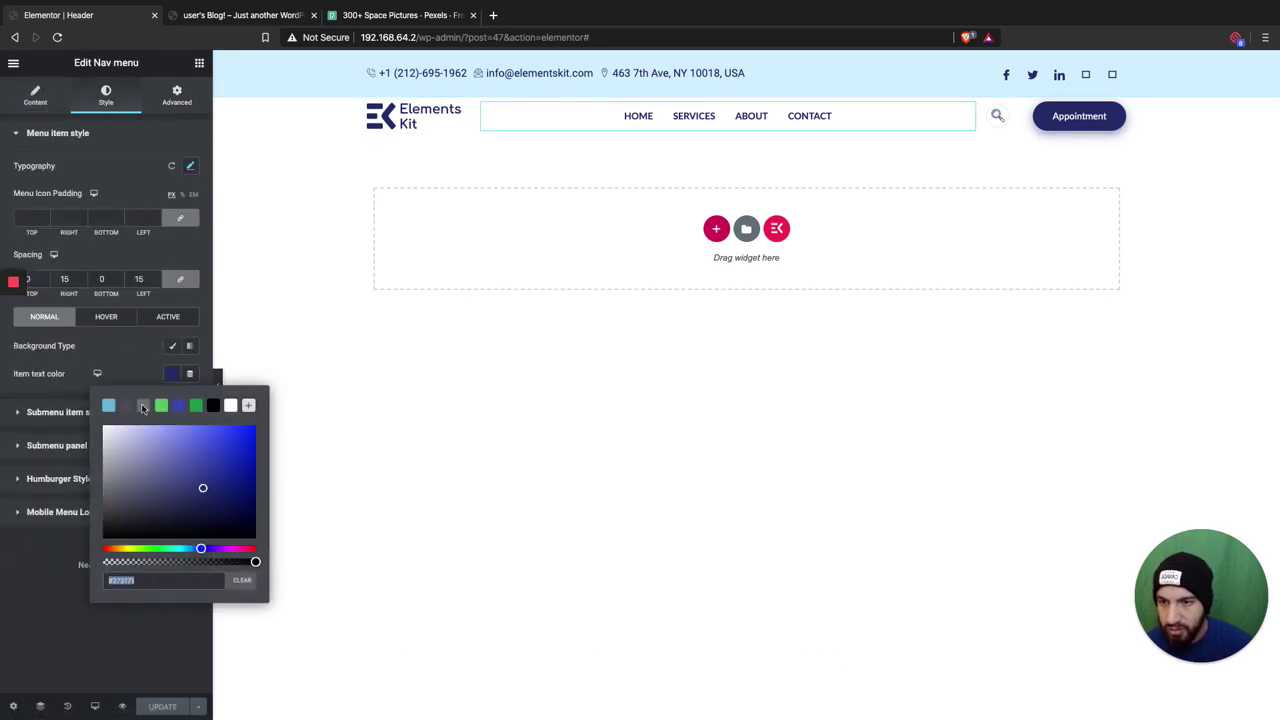
{"action": "left_click", "coordinate": [231, 405]}
{"action": "left_click", "coordinate": [891, 103]}
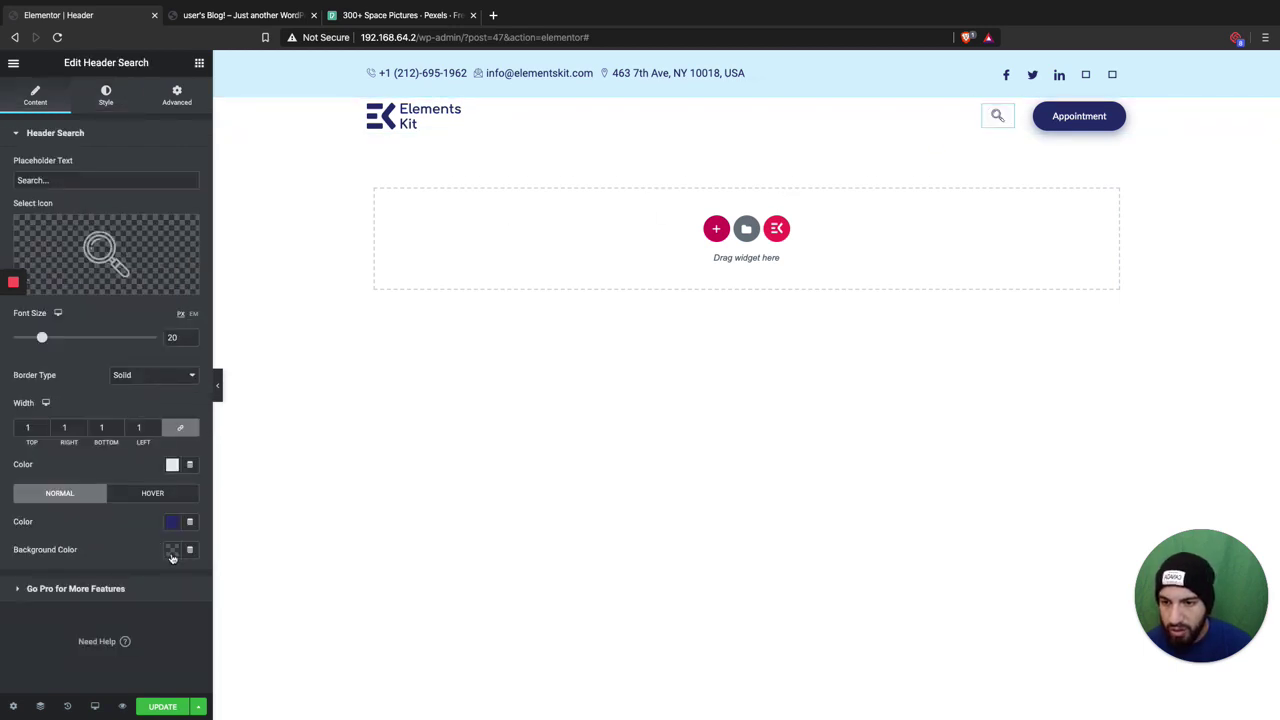
{"action": "left_click", "coordinate": [172, 552]}
{"action": "left_click", "coordinate": [231, 341]}
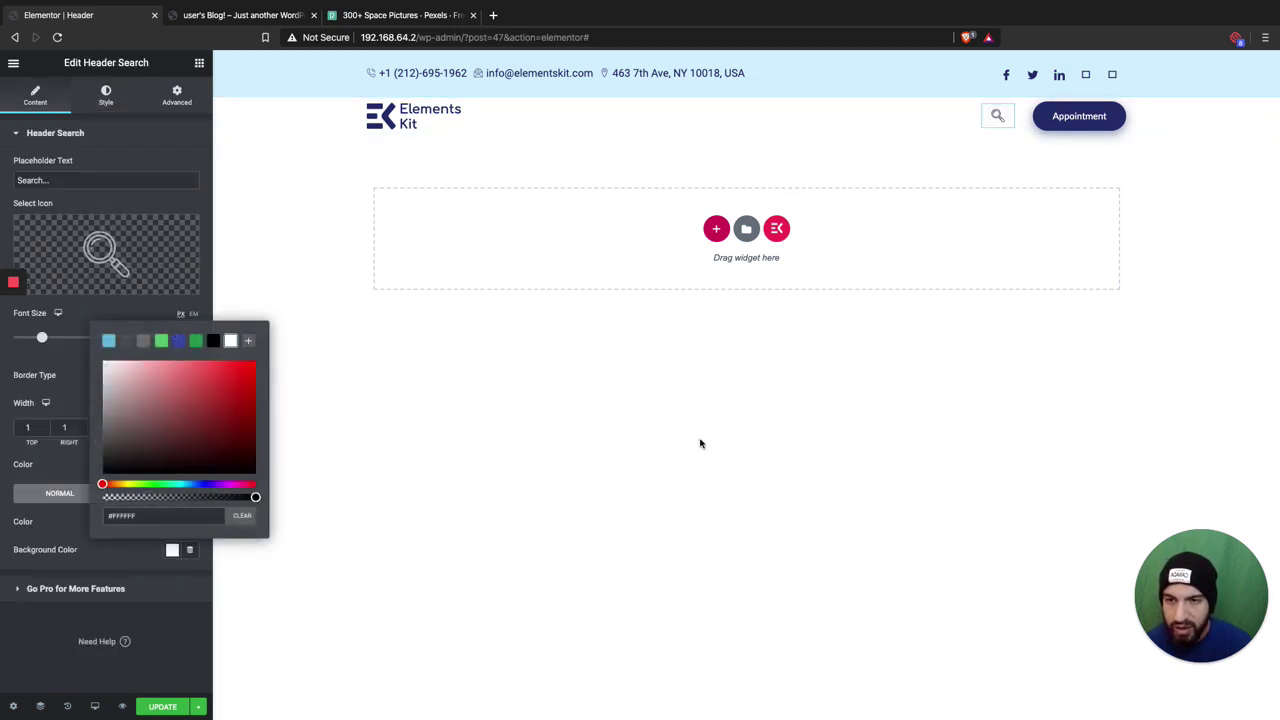
{"action": "left_click", "coordinate": [700, 443]}
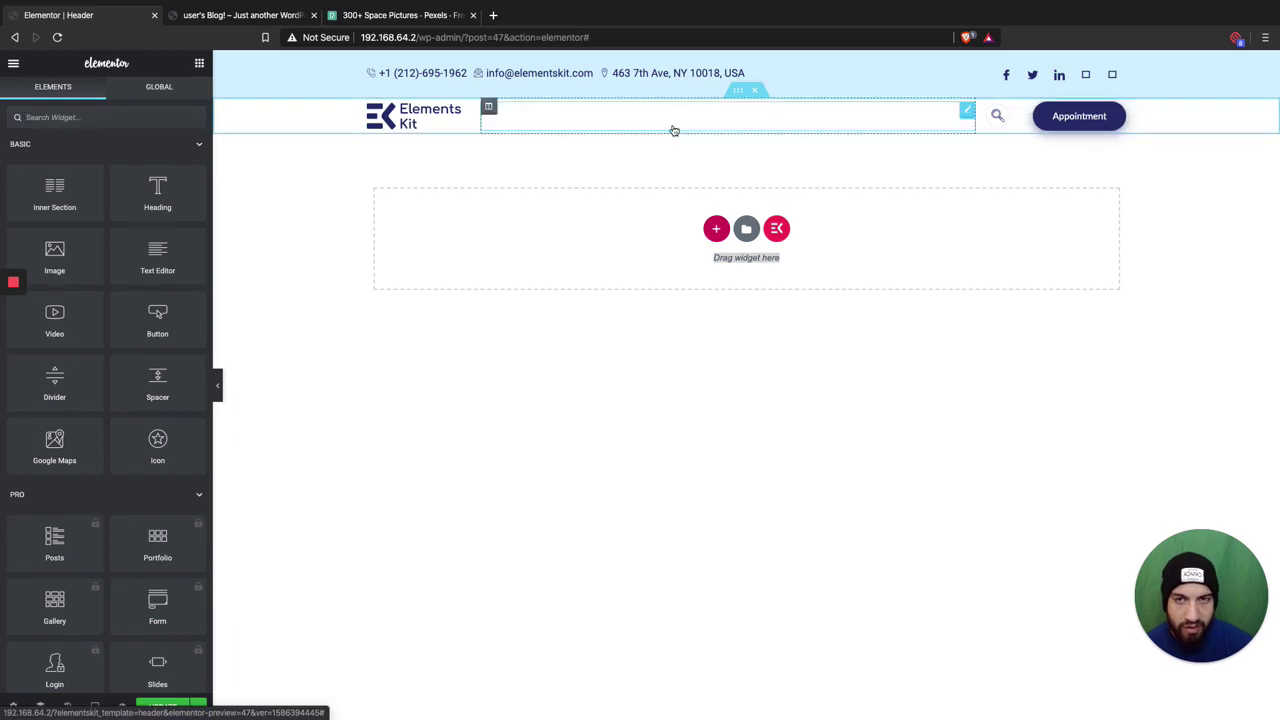
Delete the ElementsKit logo image from the header.
{"action": "left_click", "coordinate": [437, 121]}
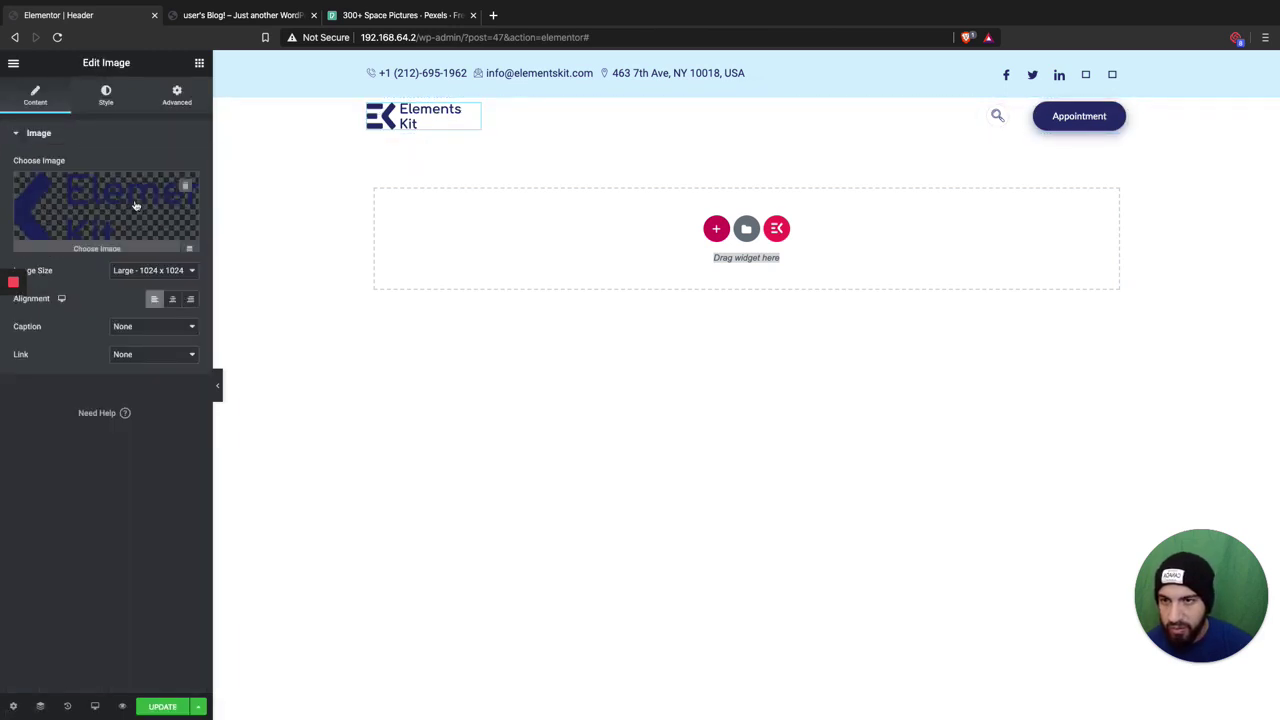
{"action": "right_click", "coordinate": [418, 124]}
{"action": "left_click", "coordinate": [448, 309]}
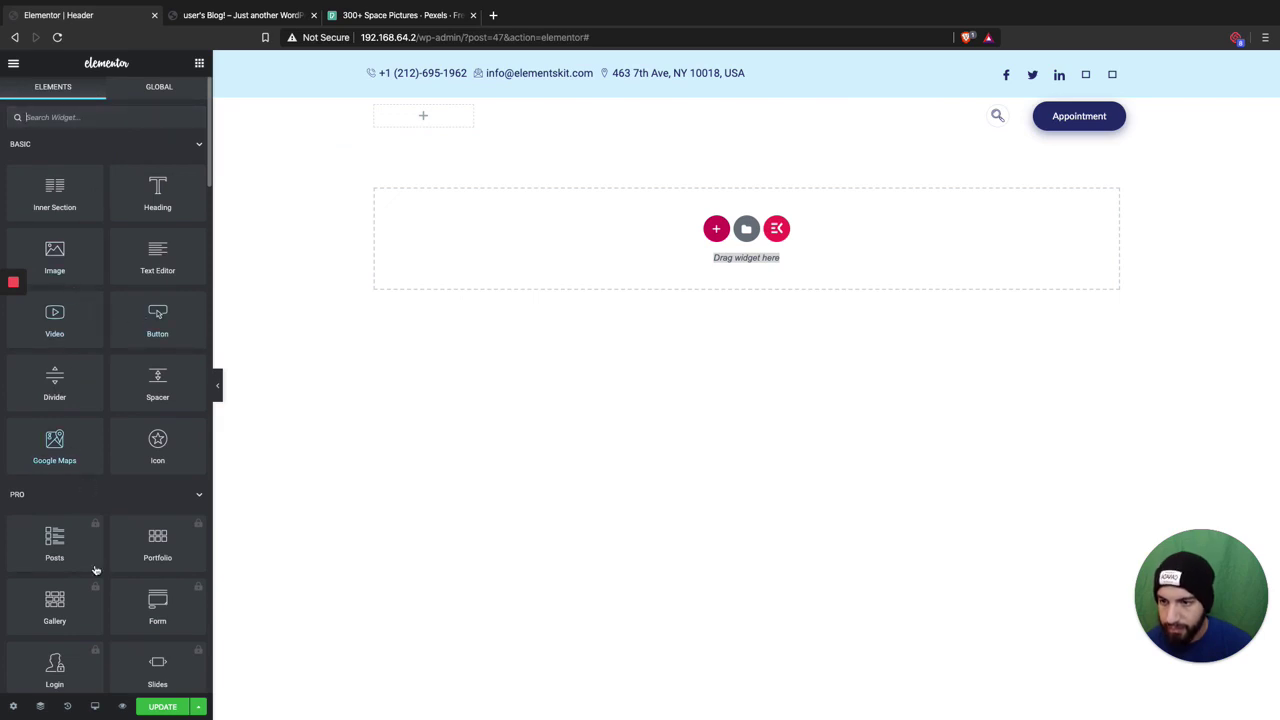
Drag an Icon widget into the empty logo column.
{"action": "scroll", "coordinate": [114, 556], "scroll_direction": "down", "scroll_amount": 3}
{"action": "scroll", "coordinate": [114, 556], "scroll_direction": "down", "scroll_amount": 8}
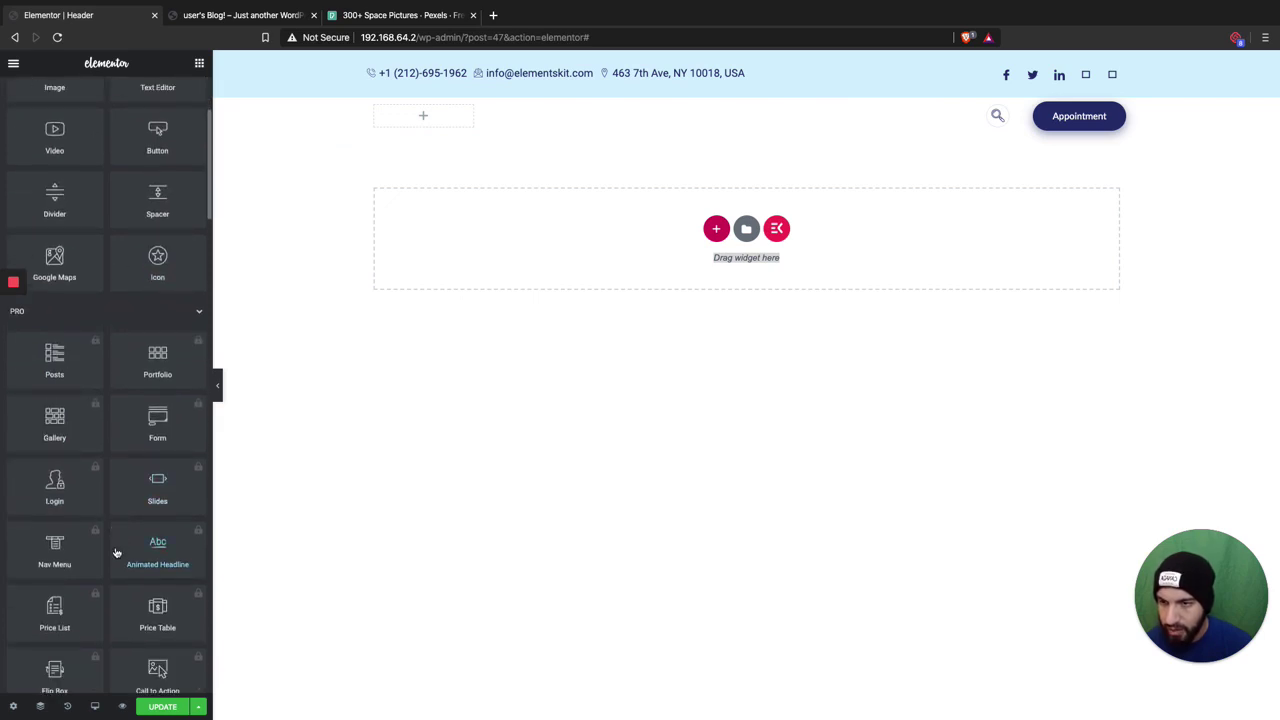
{"action": "scroll", "coordinate": [111, 545], "scroll_direction": "up", "scroll_amount": 10}
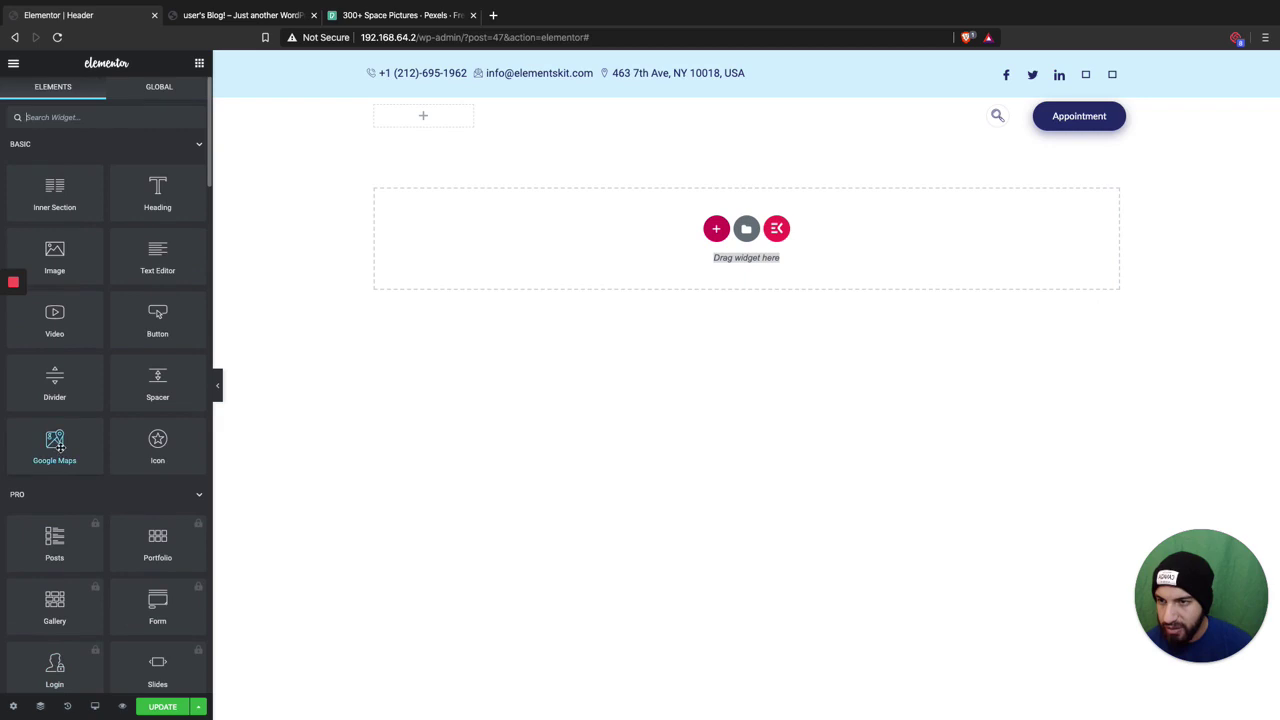
{"action": "scroll", "coordinate": [82, 310], "scroll_direction": "down", "scroll_amount": 3}
{"action": "scroll", "coordinate": [63, 272], "scroll_direction": "up", "scroll_amount": 3}
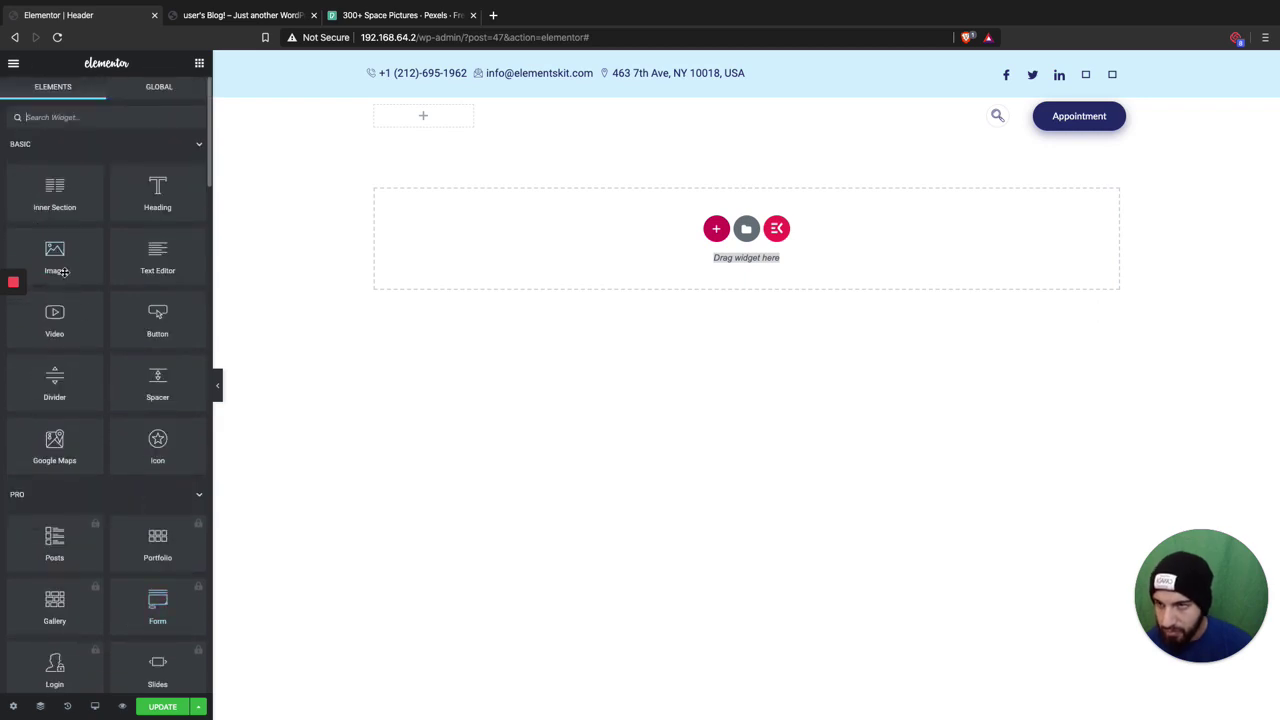
{"action": "type", "text": "icon"}
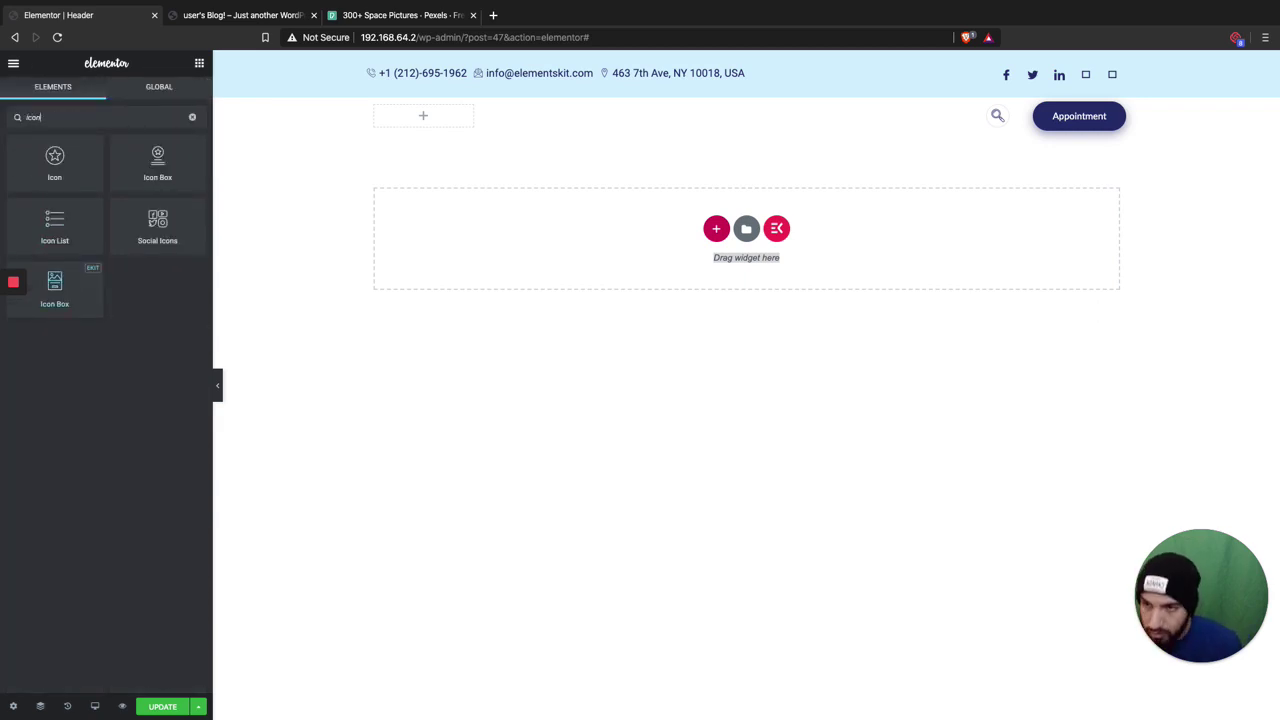
{"action": "left_click_drag", "start_coordinate": [38, 168], "coordinate": [410, 118]}
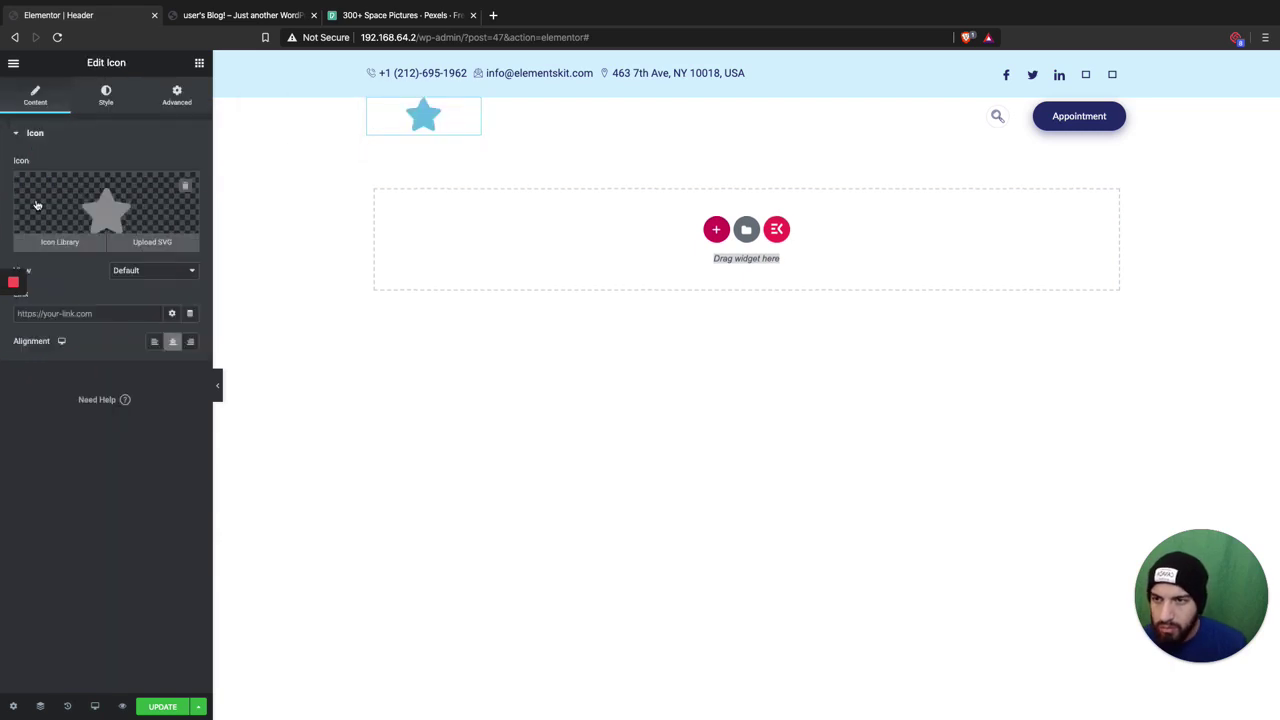
Choose the star from the icon library, set its Primary Color to white, and save.
{"action": "left_click", "coordinate": [97, 220]}
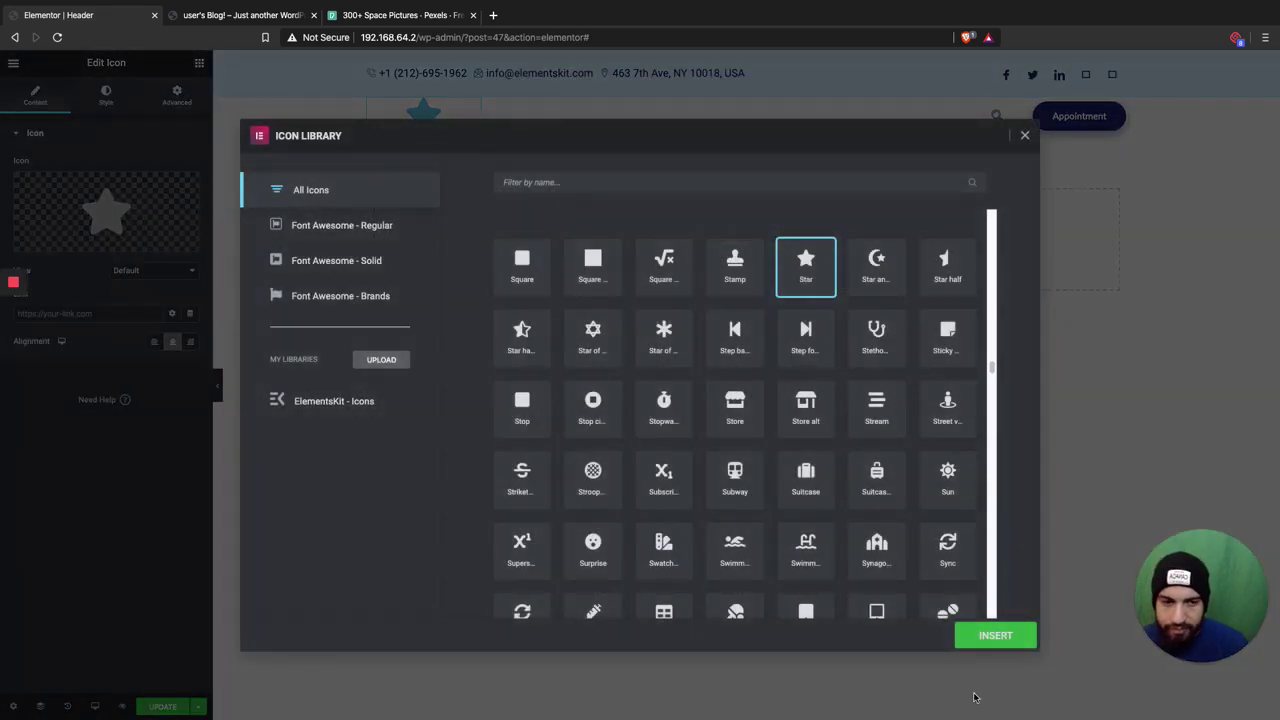
{"action": "left_click", "coordinate": [995, 635]}
{"action": "left_click", "coordinate": [106, 96]}
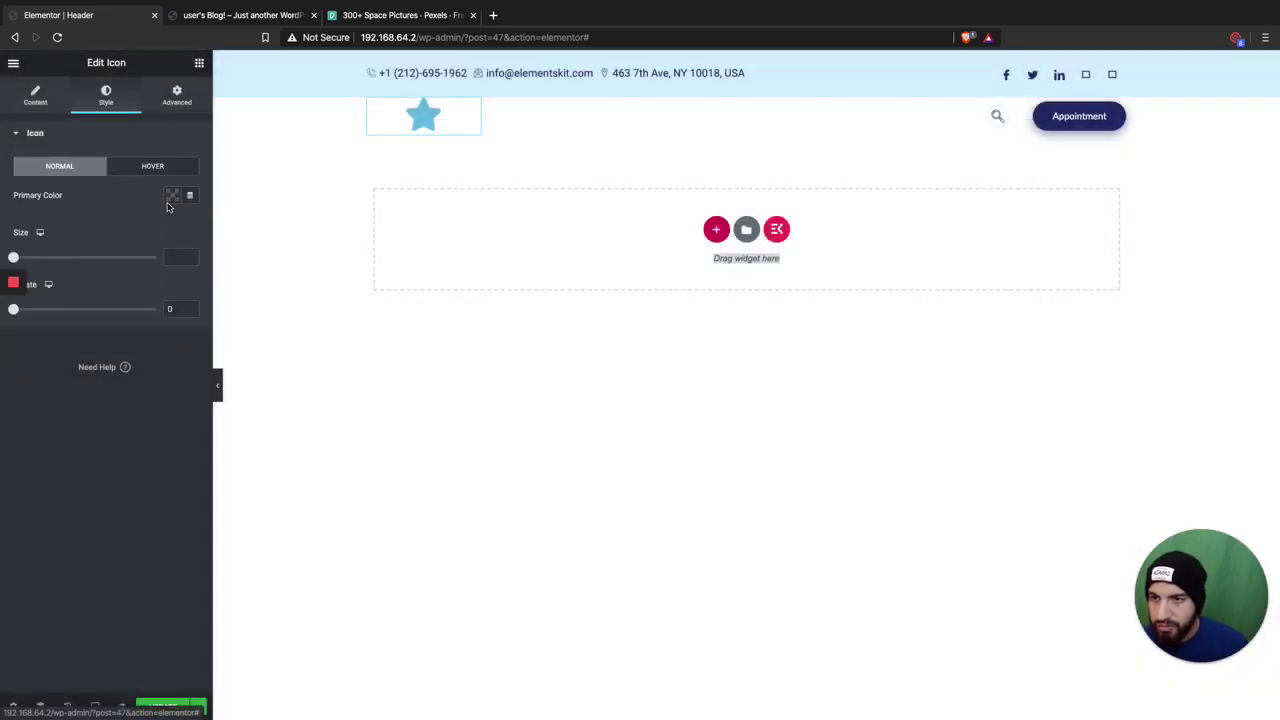
{"action": "left_click", "coordinate": [172, 196]}
{"action": "left_click", "coordinate": [230, 228]}
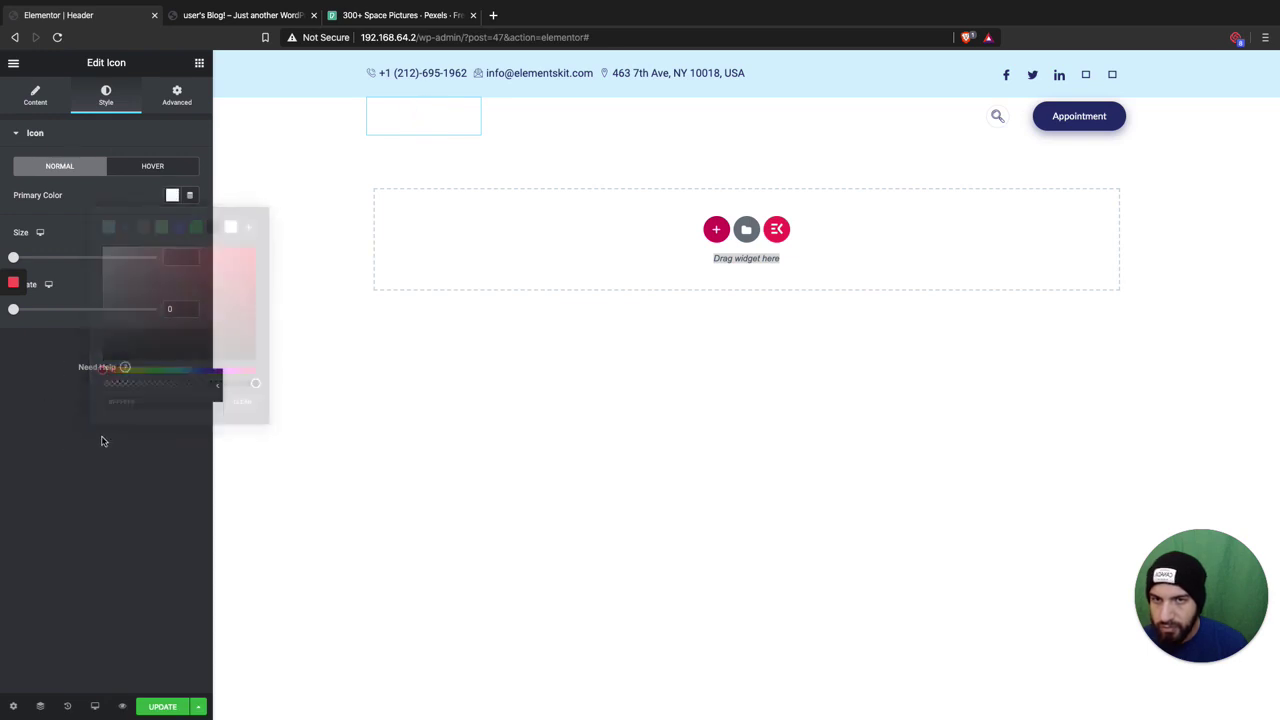
{"action": "left_click", "coordinate": [150, 707]}
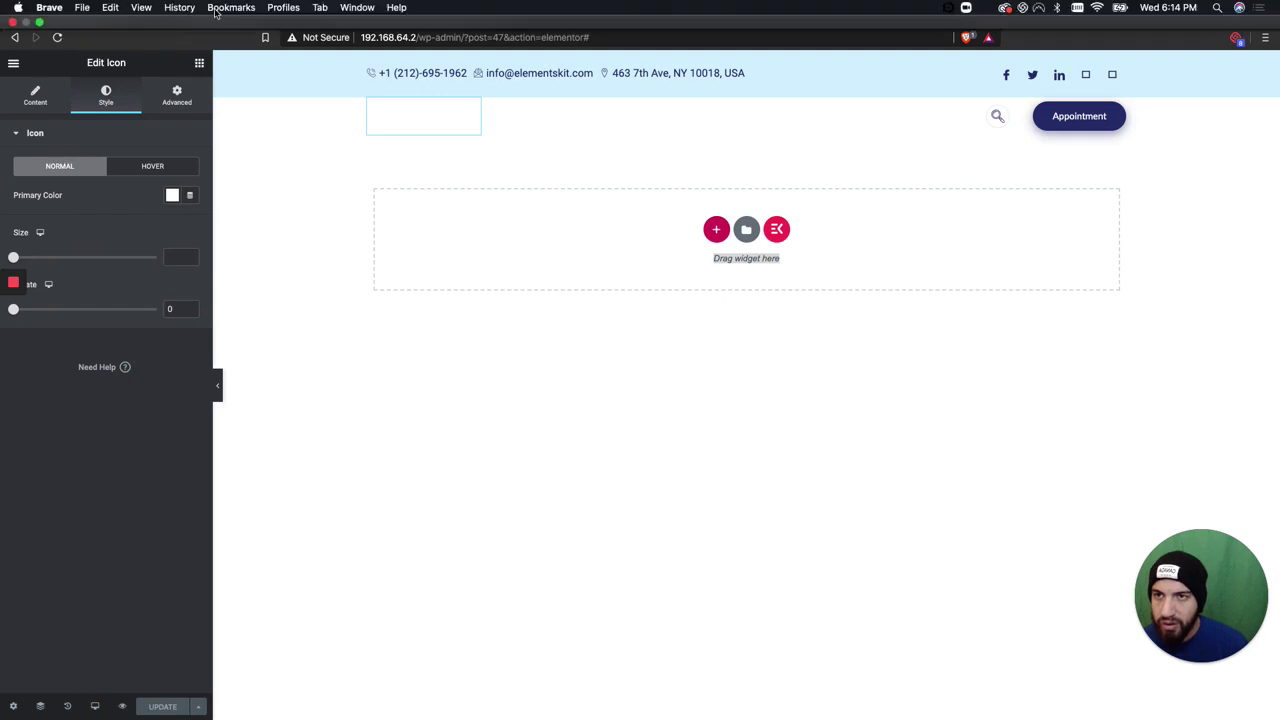
View the home page and scroll to check the white star over the starry hero.
{"action": "left_click", "coordinate": [231, 8]}
{"action": "left_click", "coordinate": [225, 8]}
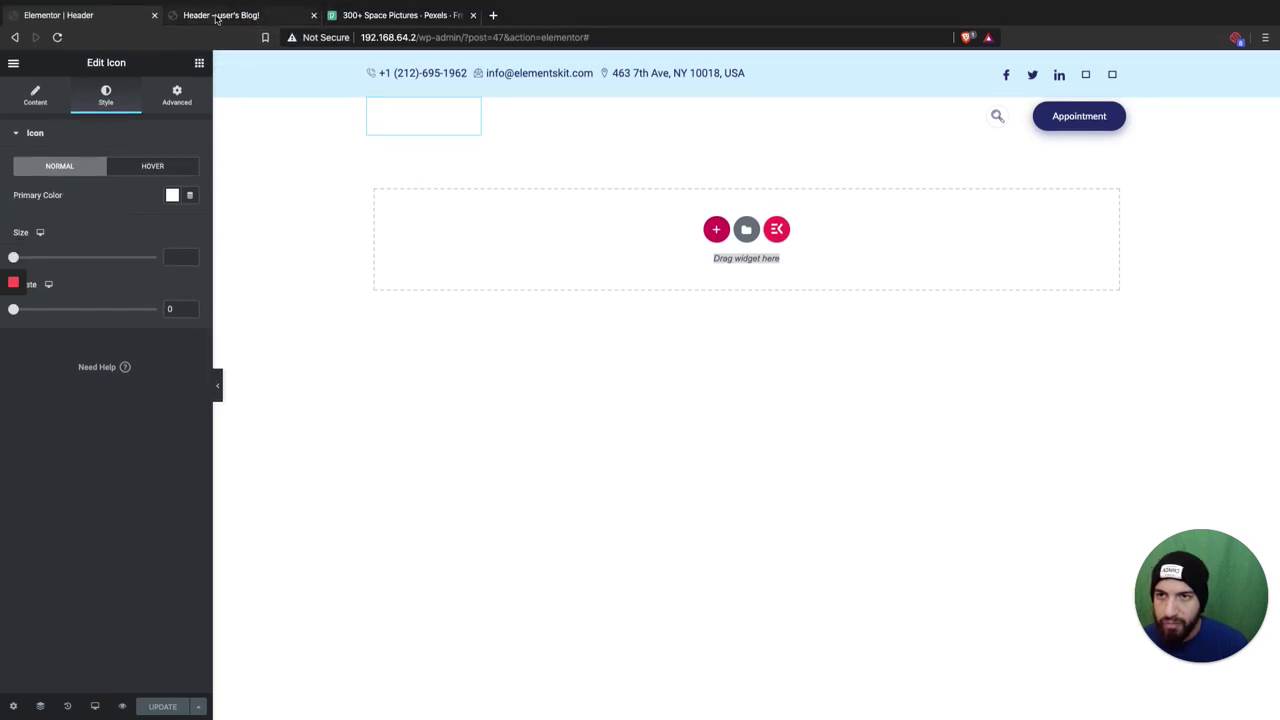
{"action": "left_click", "coordinate": [215, 18]}
{"action": "left_click", "coordinate": [540, 132]}
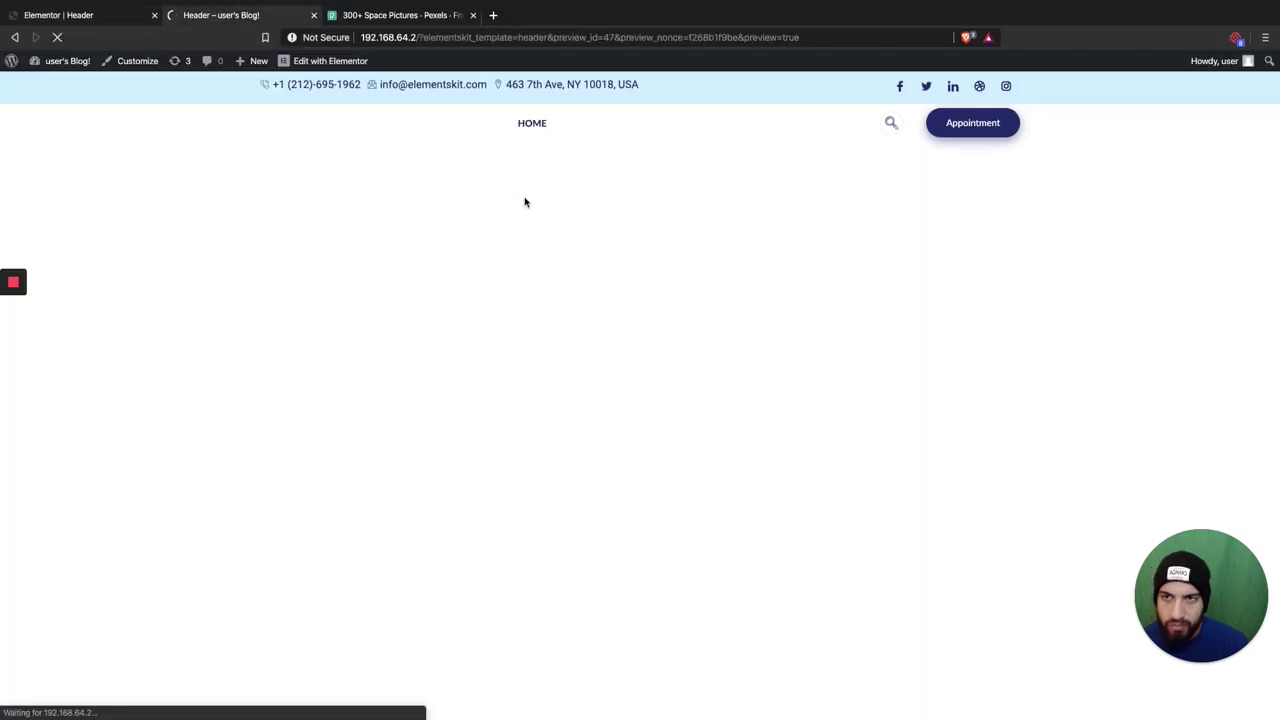
{"action": "scroll", "coordinate": [554, 343], "scroll_direction": "down", "scroll_amount": 3}
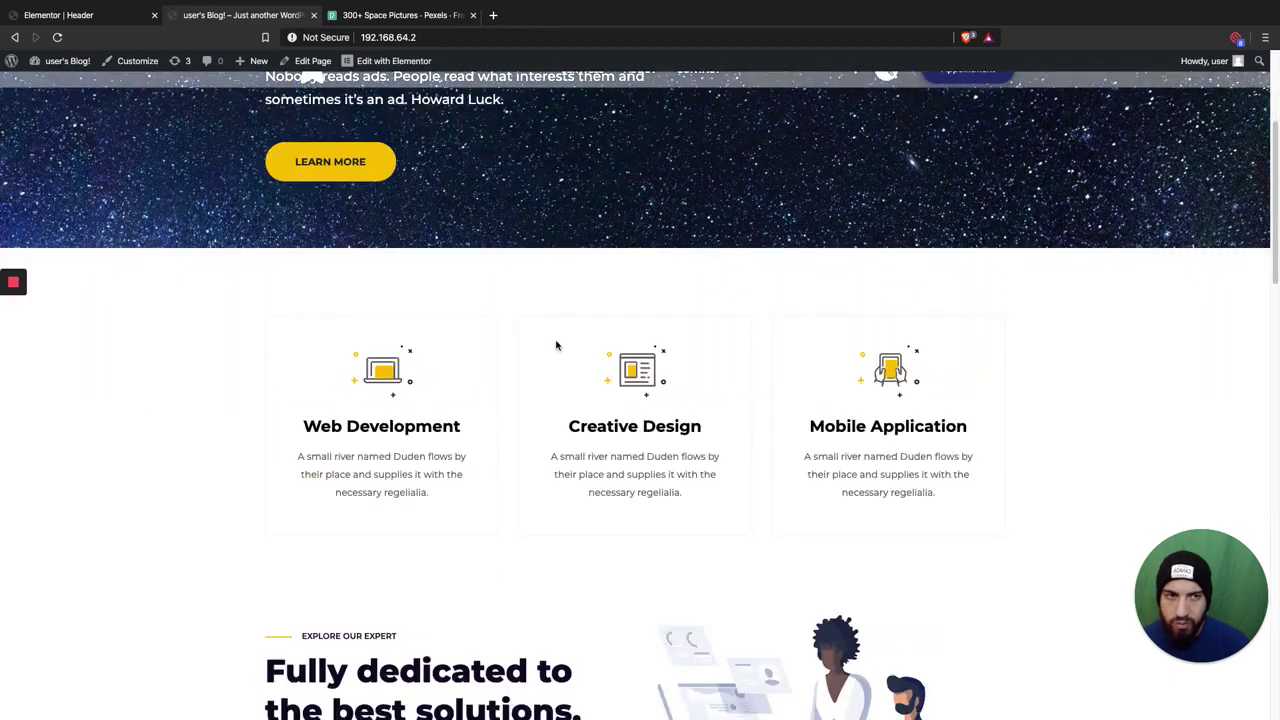
{"action": "scroll", "coordinate": [554, 343], "scroll_direction": "up", "scroll_amount": 3}
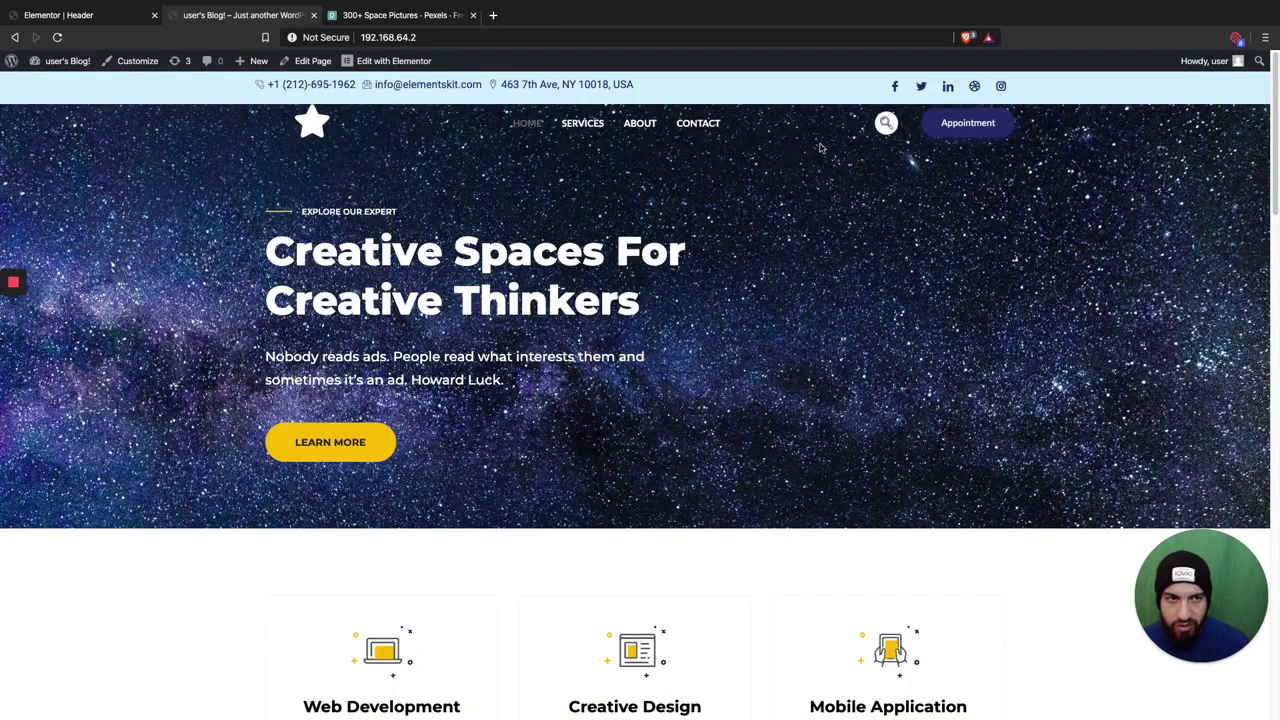
{"action": "scroll", "coordinate": [428, 147], "scroll_direction": "down", "scroll_amount": 1}
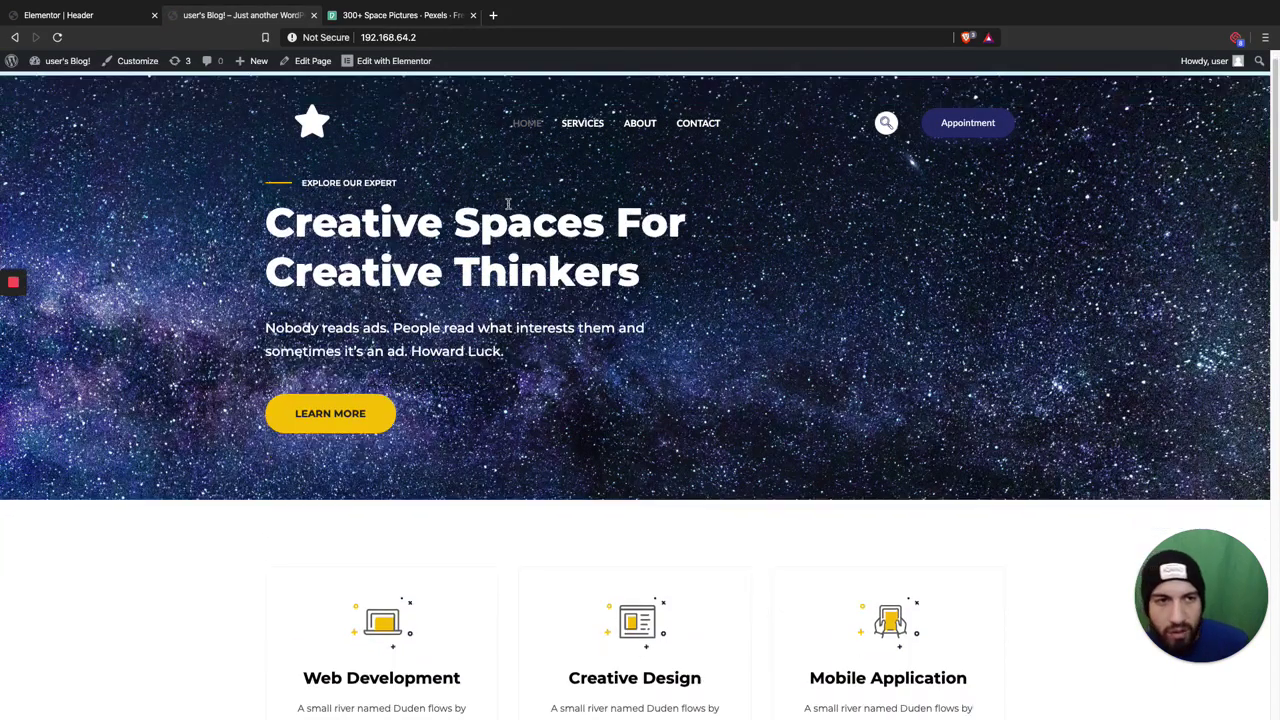
{"action": "scroll", "coordinate": [400, 155], "scroll_direction": "up", "scroll_amount": 1}
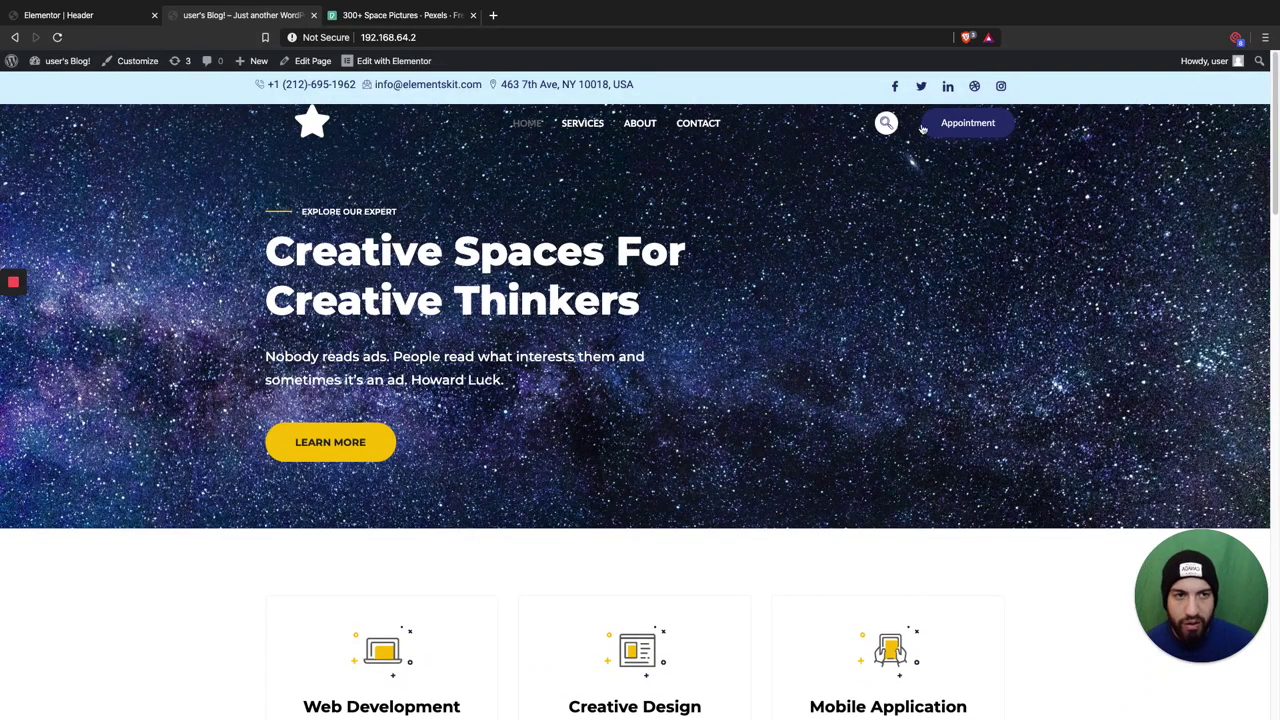
Set the nav menu's Active item text colour to white (#FFFFFF) and update the header.
{"action": "left_click", "coordinate": [102, 17]}
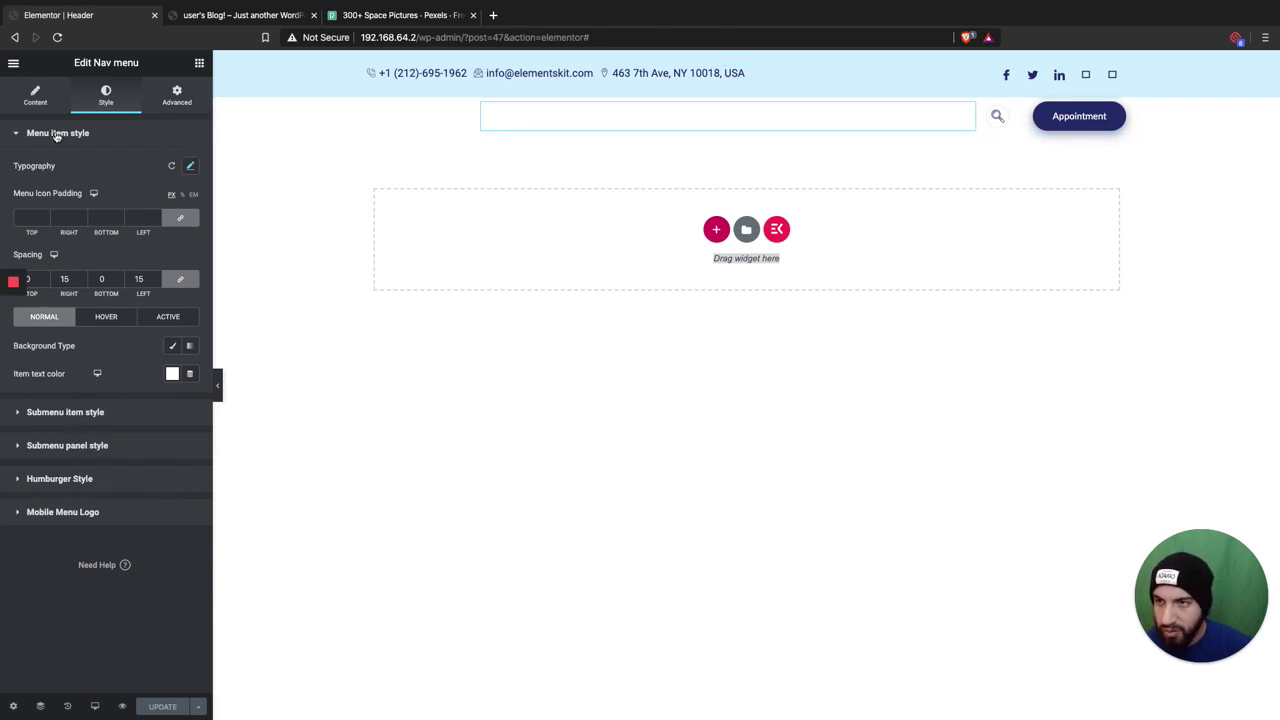
{"action": "left_click", "coordinate": [45, 97]}
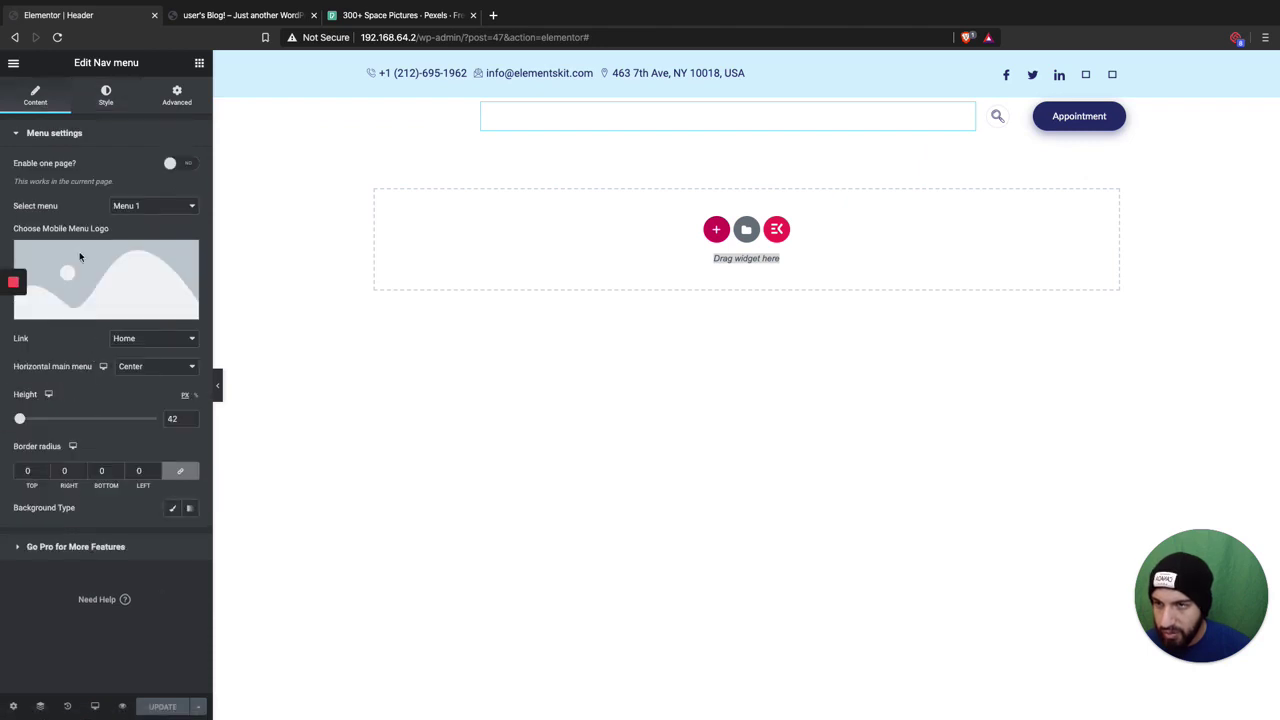
{"action": "left_click", "coordinate": [104, 96]}
{"action": "left_click", "coordinate": [107, 317]}
{"action": "left_click", "coordinate": [161, 318]}
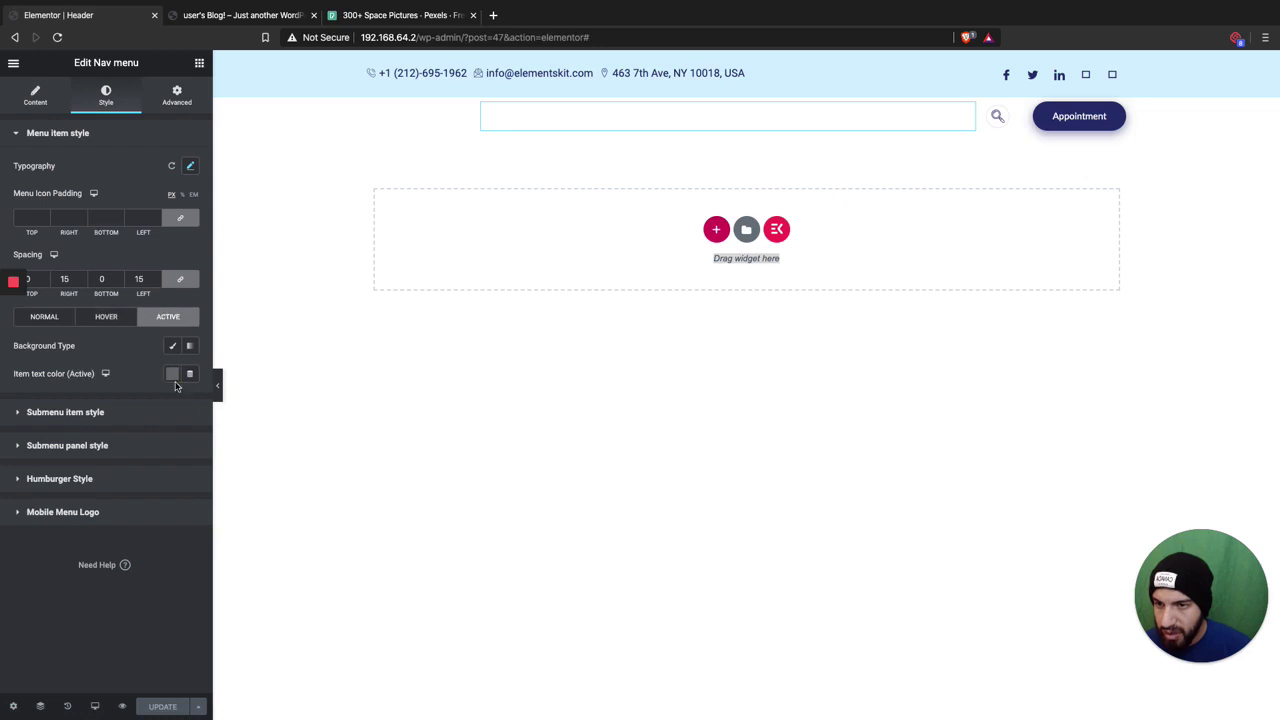
{"action": "left_click", "coordinate": [172, 374]}
{"action": "left_click", "coordinate": [237, 411]}
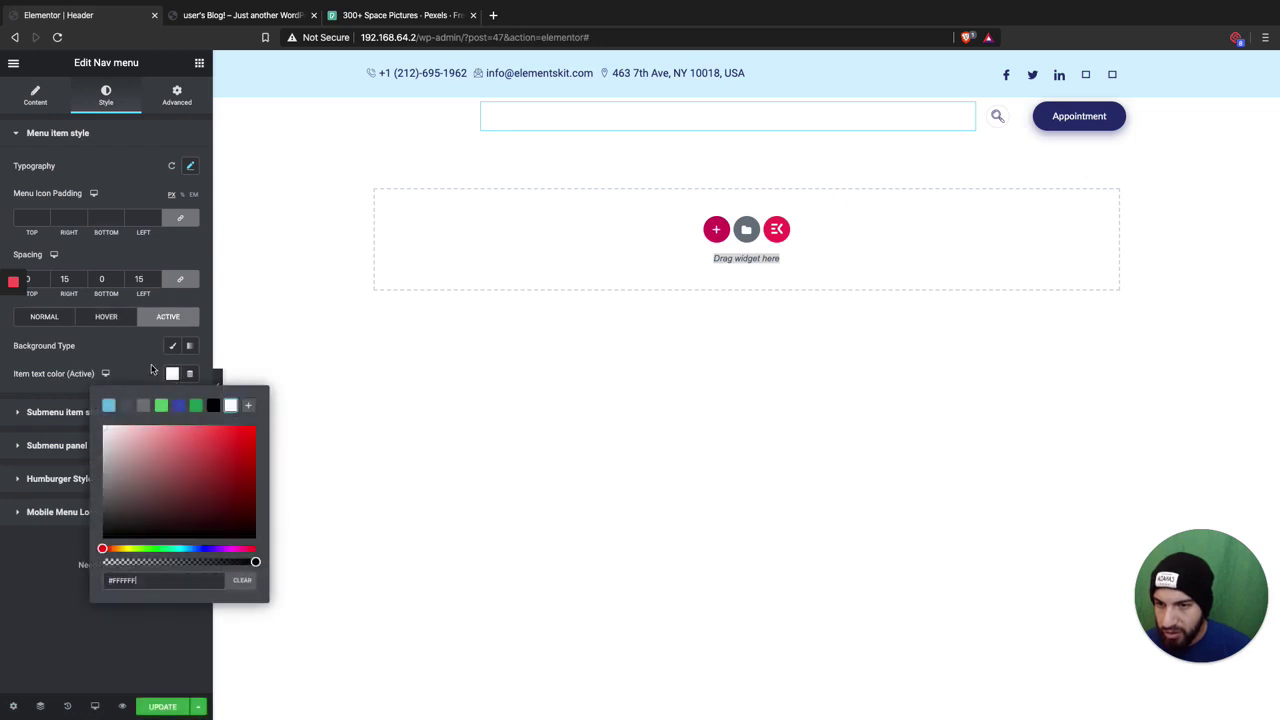
{"action": "left_click", "coordinate": [172, 655]}
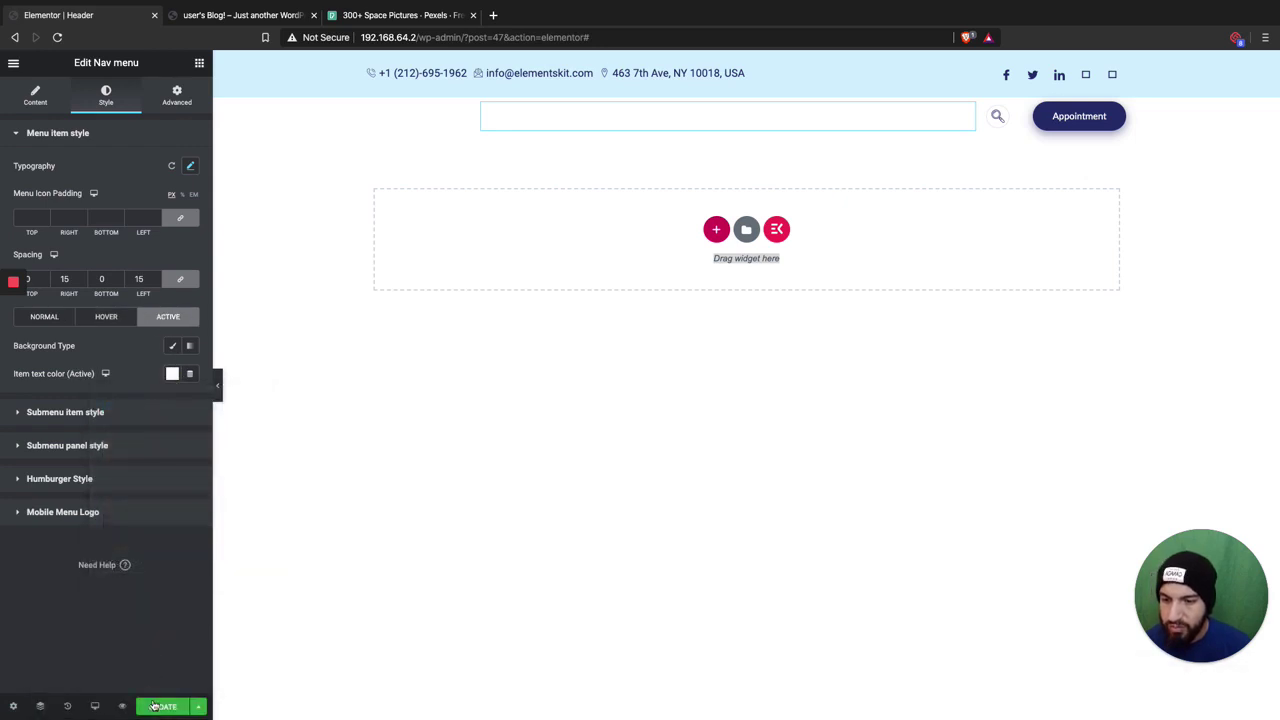
{"action": "left_click", "coordinate": [156, 697]}
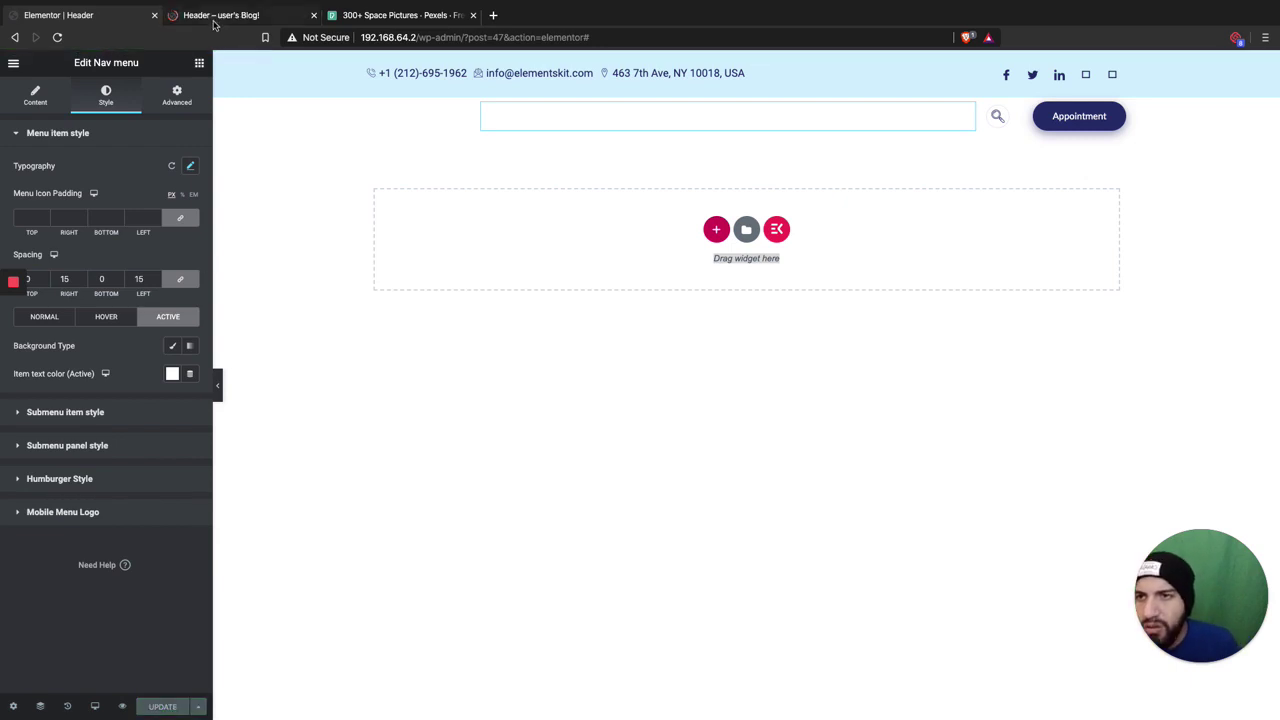
After a look at the home page, set the inner section's top and bottom padding to 5.
{"action": "left_click", "coordinate": [213, 18]}
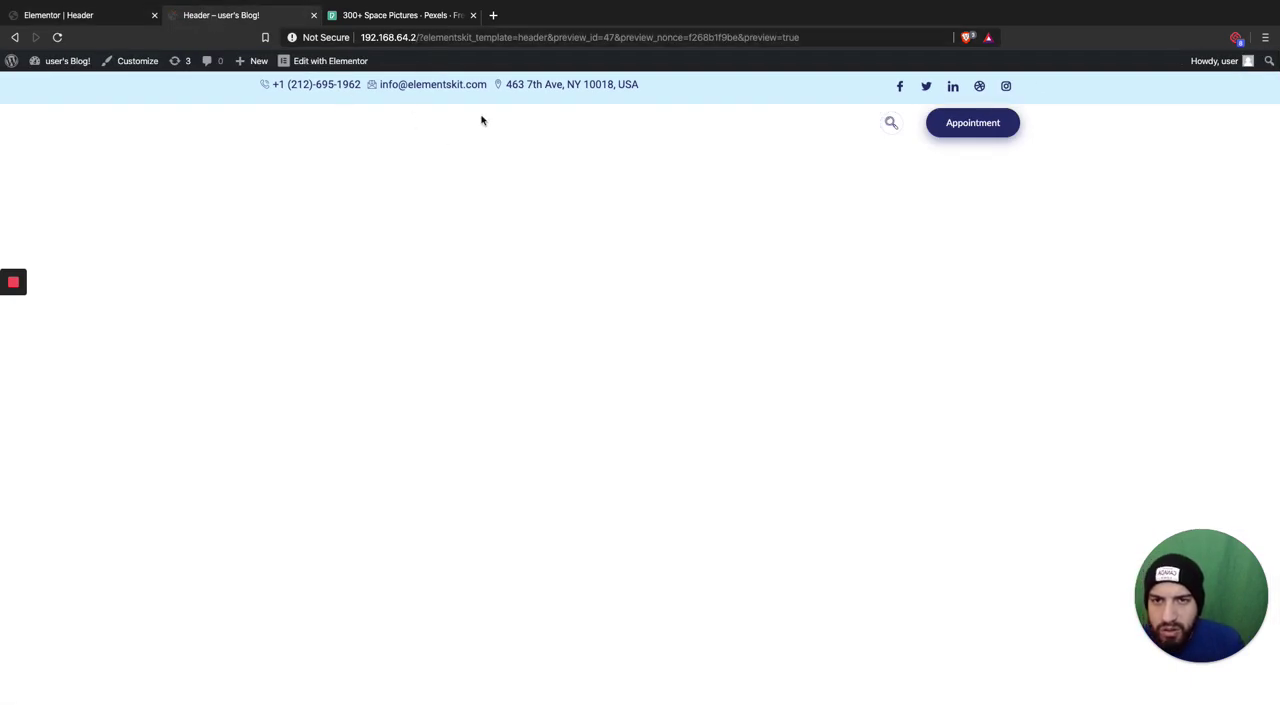
{"action": "left_click", "coordinate": [536, 131]}
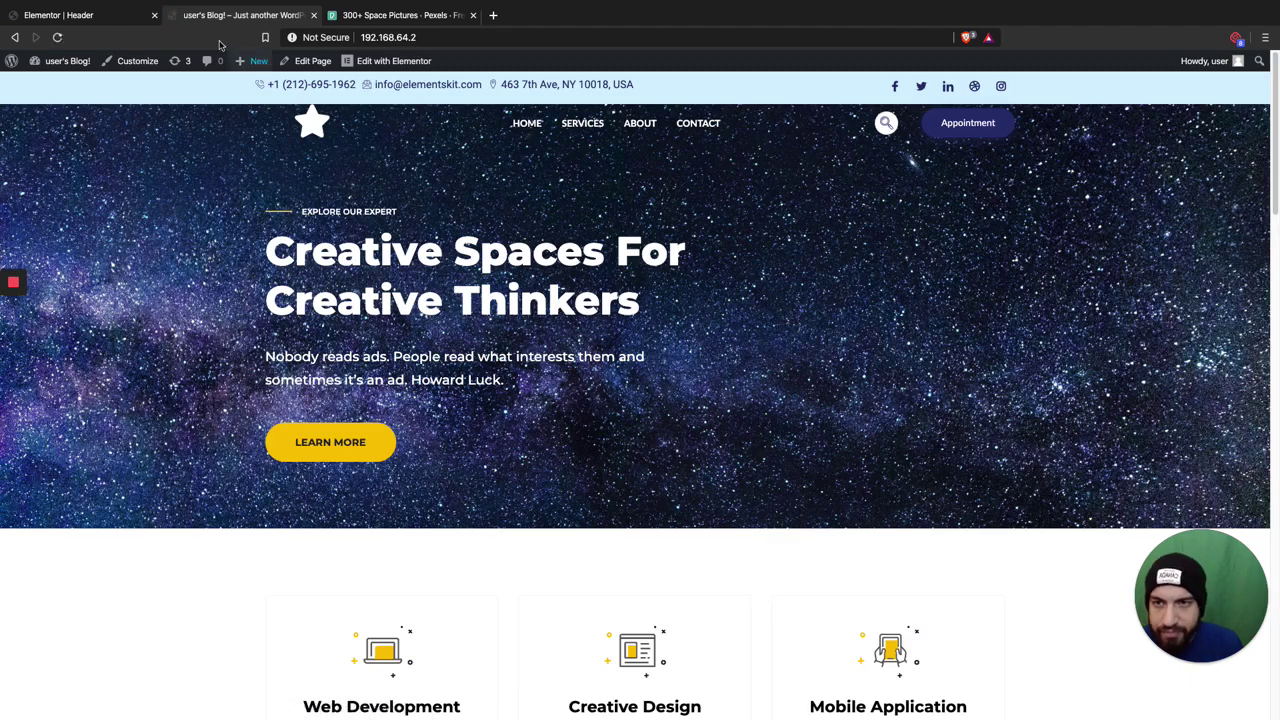
{"action": "left_click", "coordinate": [100, 15]}
{"action": "left_click", "coordinate": [737, 91]}
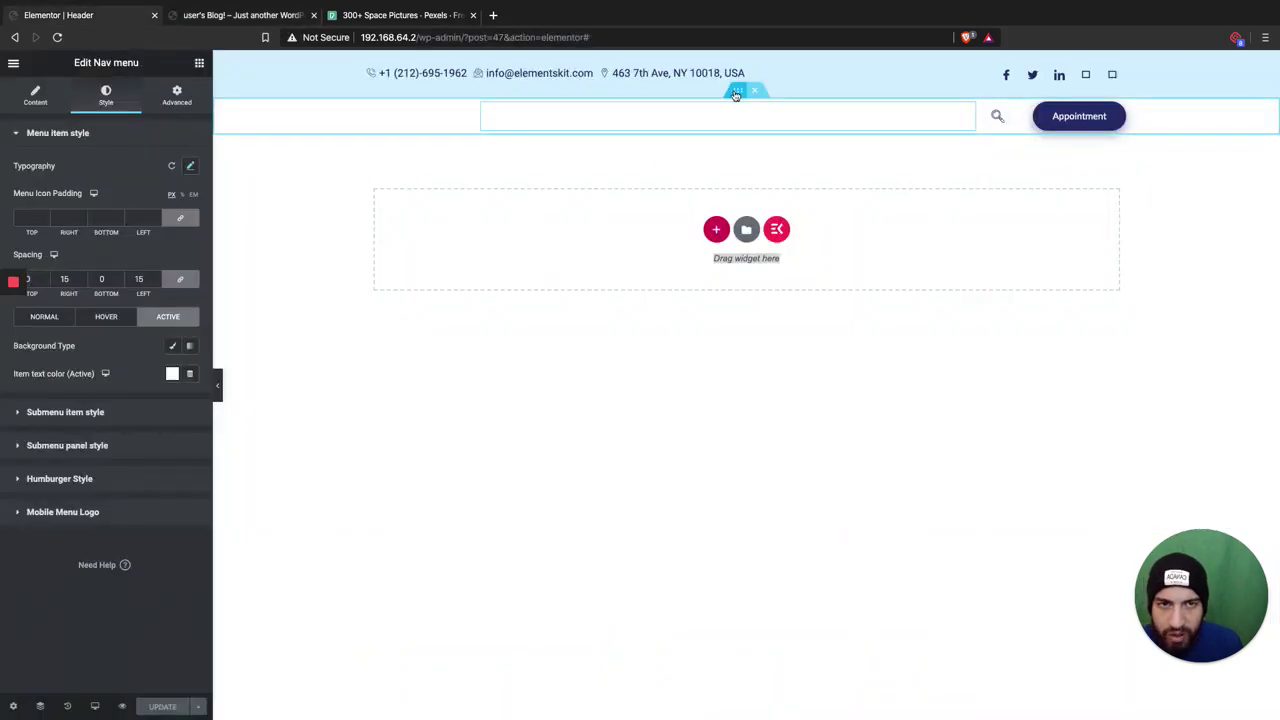
{"action": "left_click", "coordinate": [177, 95]}
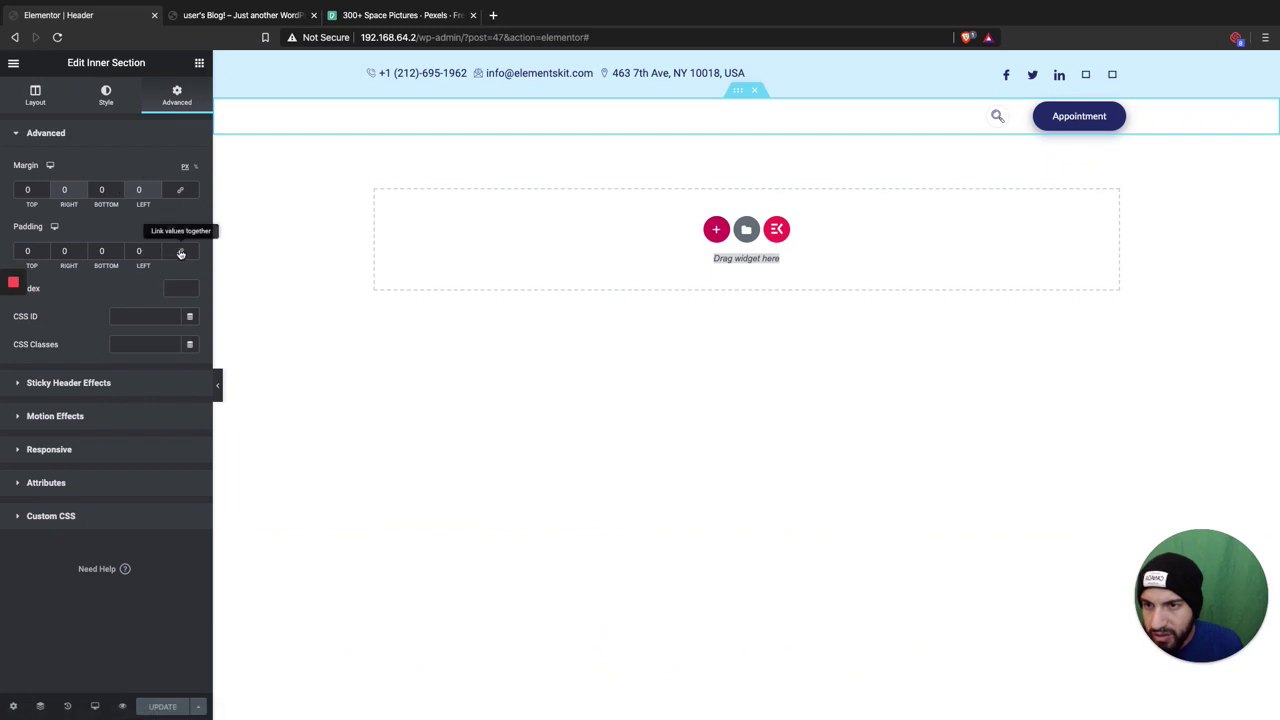
{"action": "double_click", "coordinate": [45, 251]}
{"action": "type", "text": "5"}
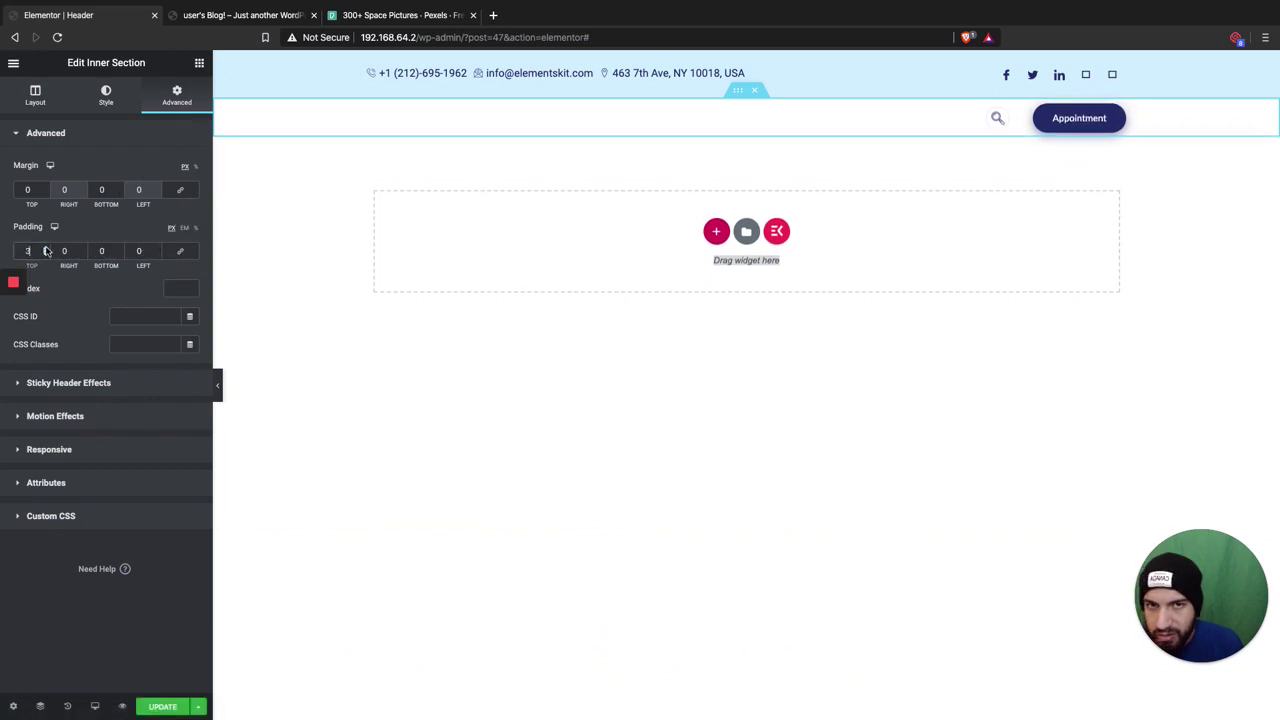
{"action": "double_click", "coordinate": [102, 251]}
{"action": "type", "text": "5"}
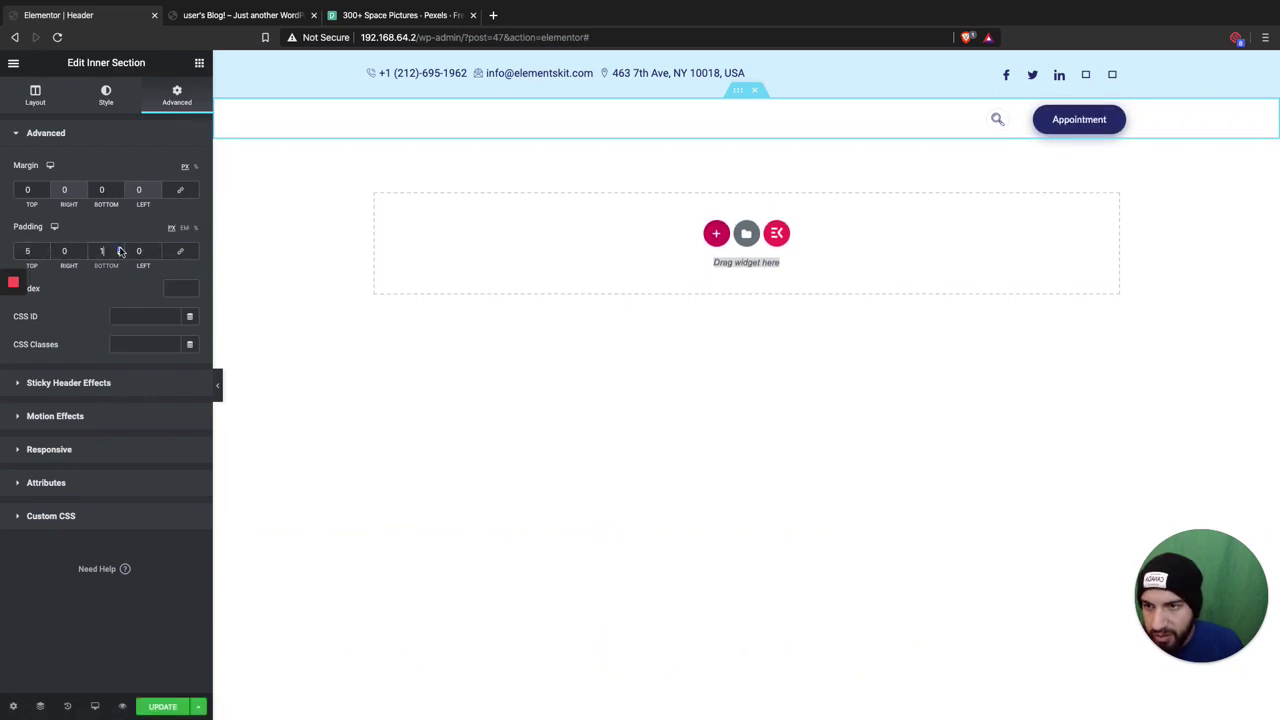
Update the header and reload the site home page in the preview tab.
{"action": "left_click", "coordinate": [163, 707]}
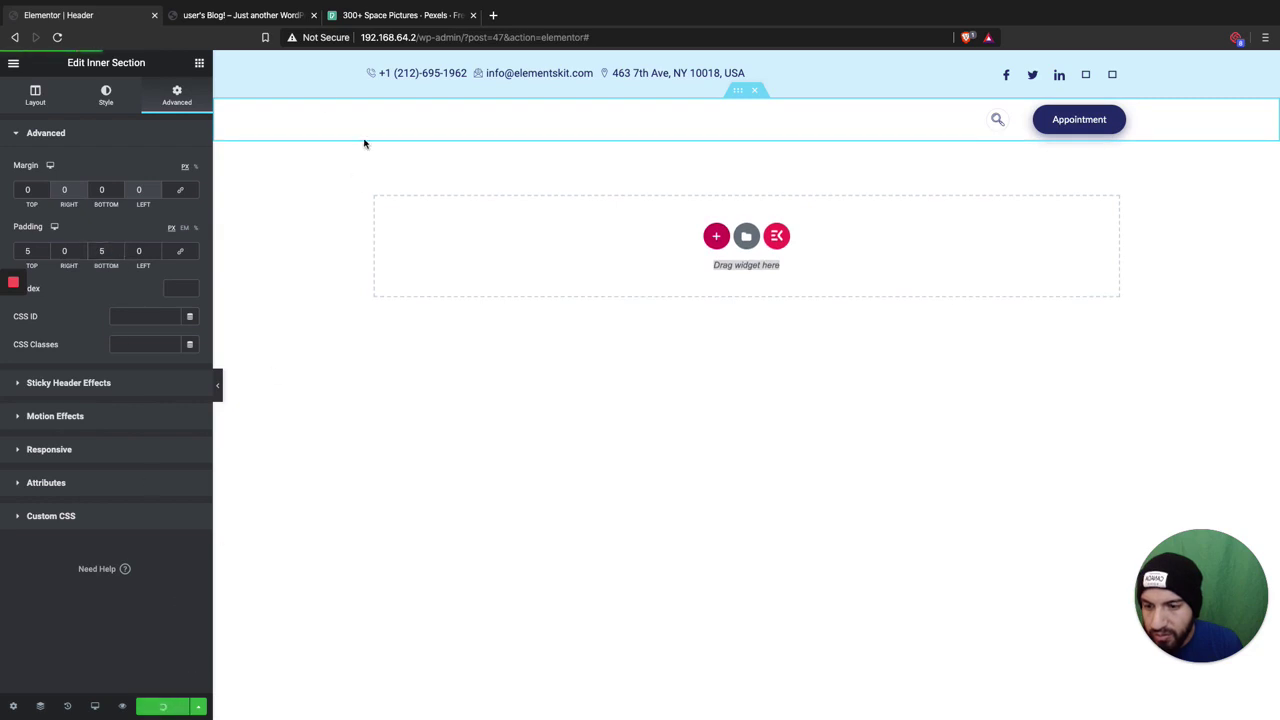
{"action": "key", "text": "ctrl+Tab"}
{"action": "key", "text": "super+r"}
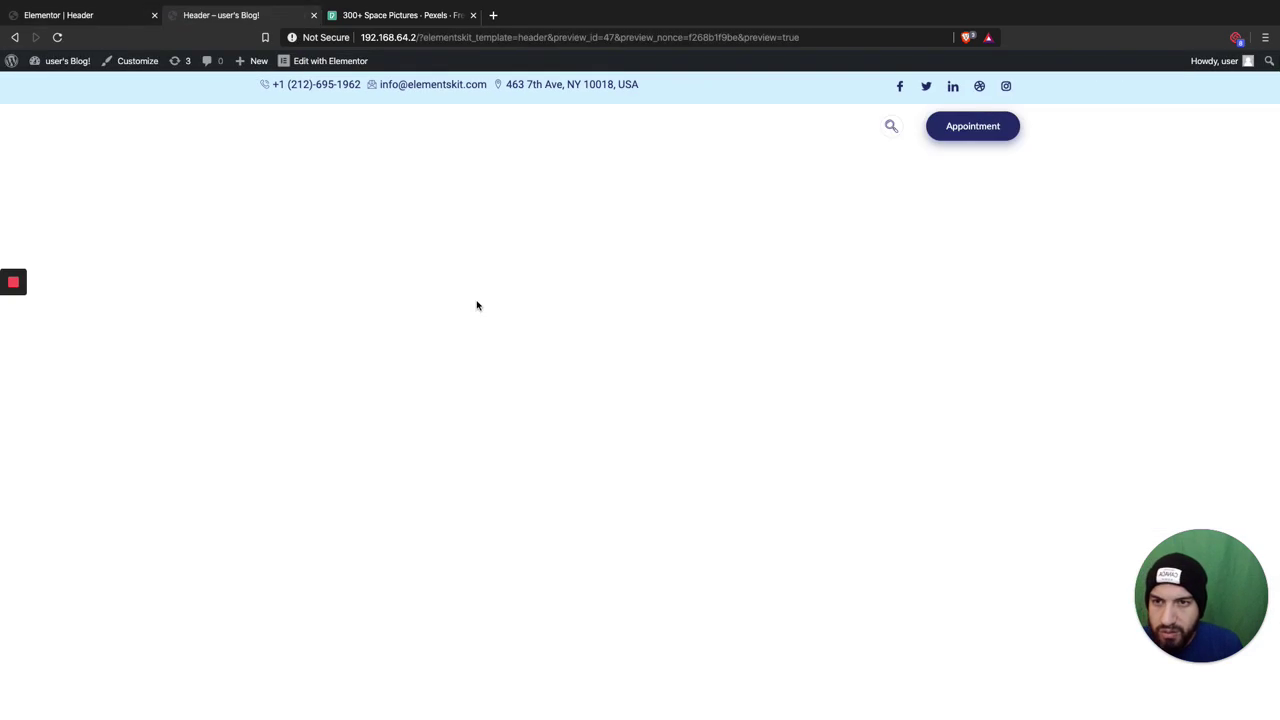
{"action": "left_click", "coordinate": [527, 127]}
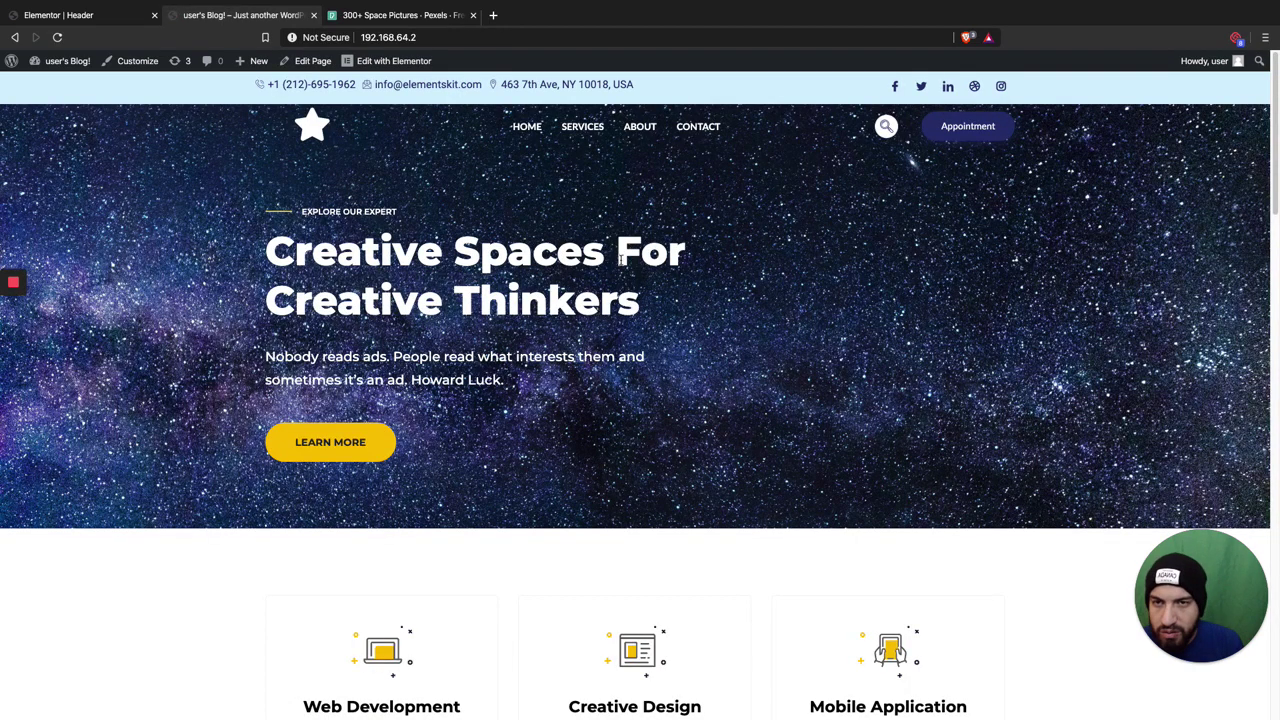
Scroll the home page up and down to test the sticky header, then return to the header editor.
{"action": "scroll", "coordinate": [625, 255], "scroll_direction": "down", "scroll_amount": 2}
{"action": "scroll", "coordinate": [626, 256], "scroll_direction": "up", "scroll_amount": 2}
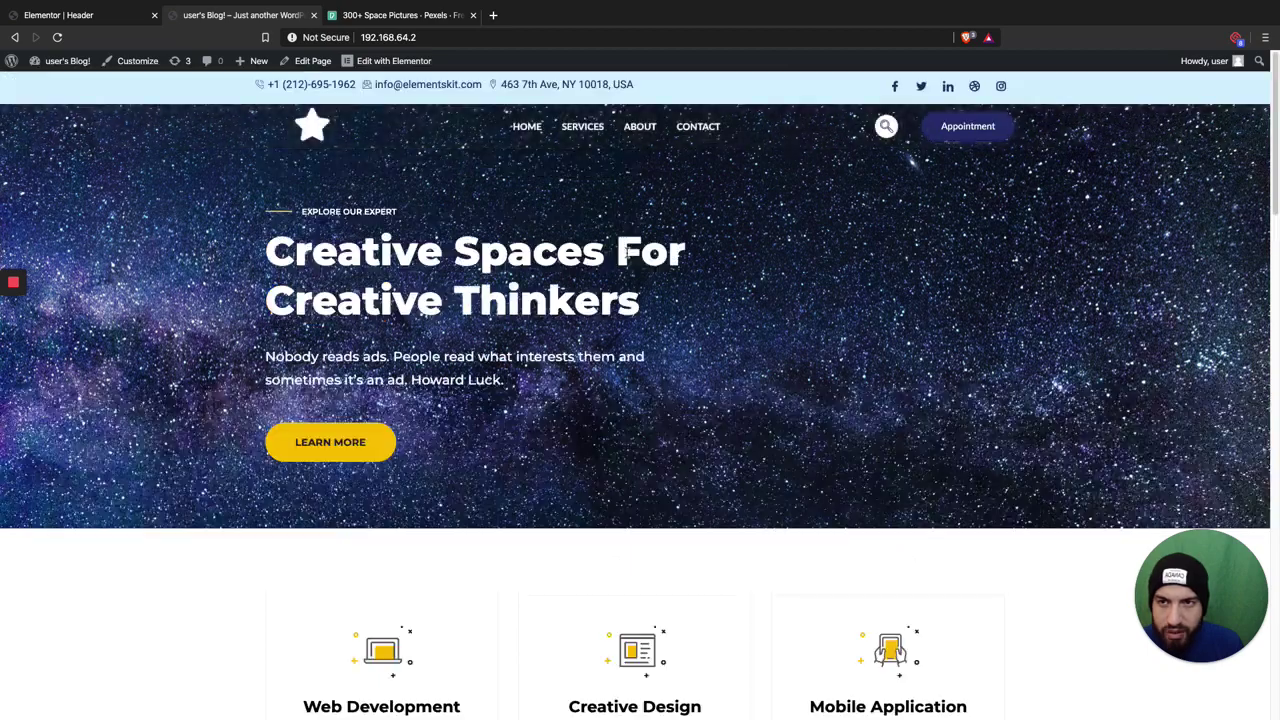
{"action": "scroll", "coordinate": [628, 257], "scroll_direction": "down", "scroll_amount": 5}
{"action": "scroll", "coordinate": [628, 257], "scroll_direction": "down", "scroll_amount": 5}
{"action": "scroll", "coordinate": [614, 249], "scroll_direction": "up", "scroll_amount": 10}
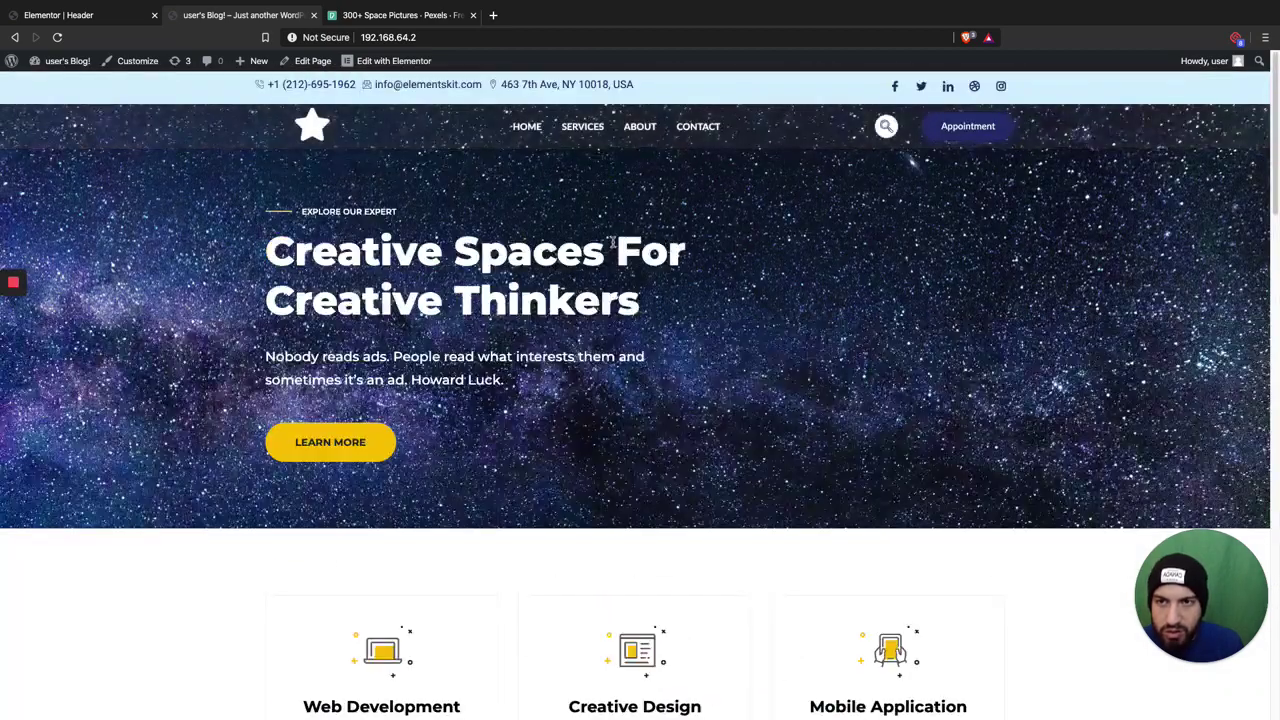
{"action": "scroll", "coordinate": [614, 243], "scroll_direction": "down", "scroll_amount": 5}
{"action": "scroll", "coordinate": [600, 238], "scroll_direction": "up", "scroll_amount": 5}
{"action": "scroll", "coordinate": [580, 234], "scroll_direction": "down", "scroll_amount": 10}
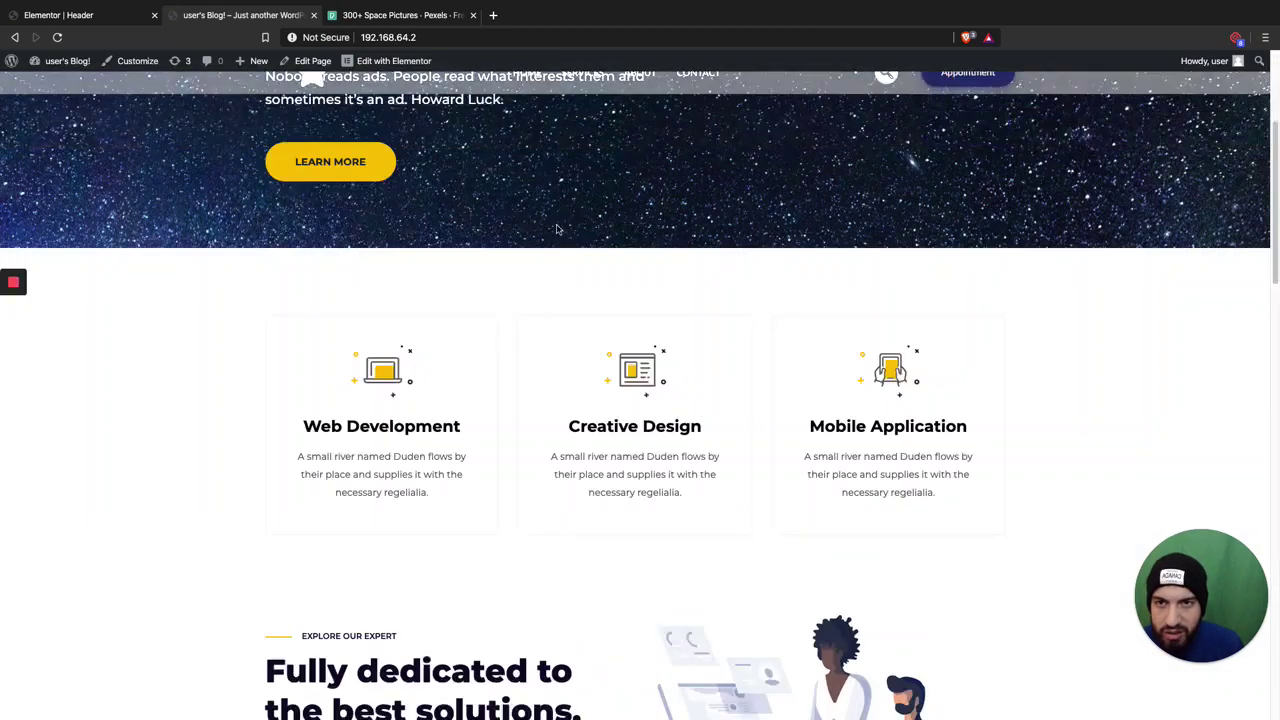
{"action": "scroll", "coordinate": [540, 200], "scroll_direction": "up", "scroll_amount": 10}
{"action": "scroll", "coordinate": [500, 165], "scroll_direction": "down", "scroll_amount": 4}
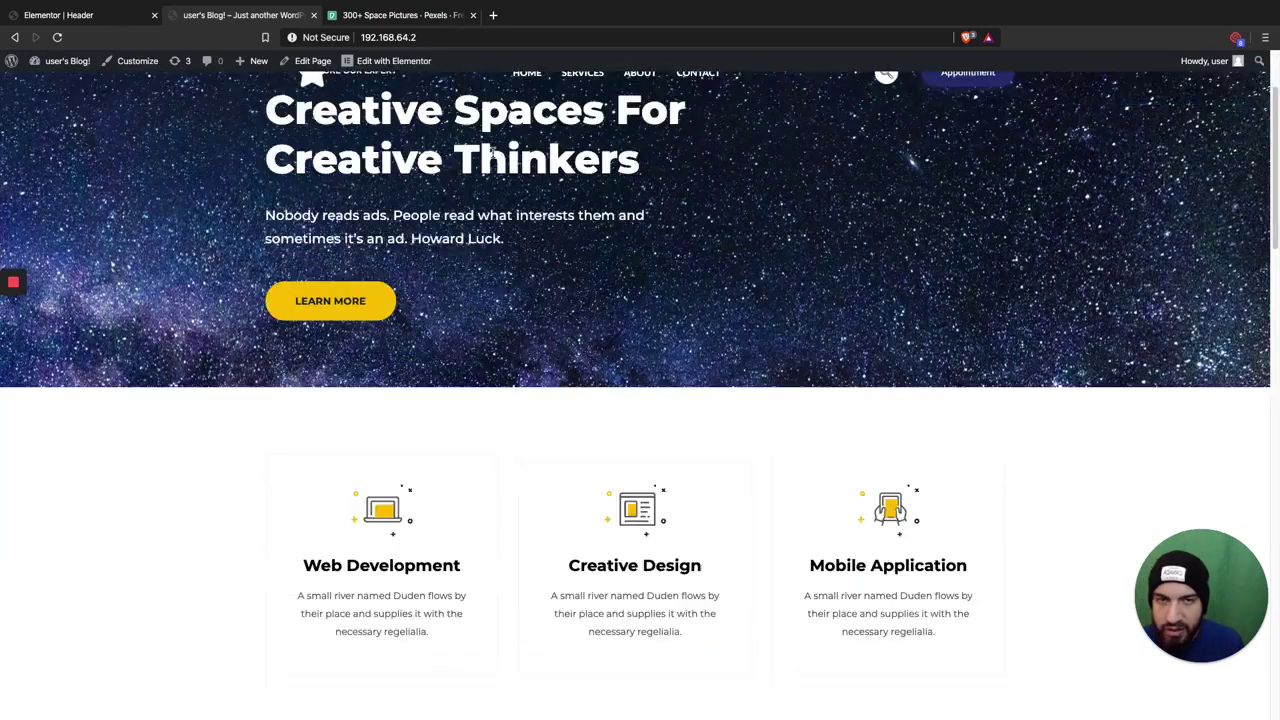
{"action": "scroll", "coordinate": [492, 158], "scroll_direction": "up", "scroll_amount": 4}
{"action": "scroll", "coordinate": [494, 159], "scroll_direction": "down", "scroll_amount": 3}
{"action": "scroll", "coordinate": [496, 160], "scroll_direction": "up", "scroll_amount": 3}
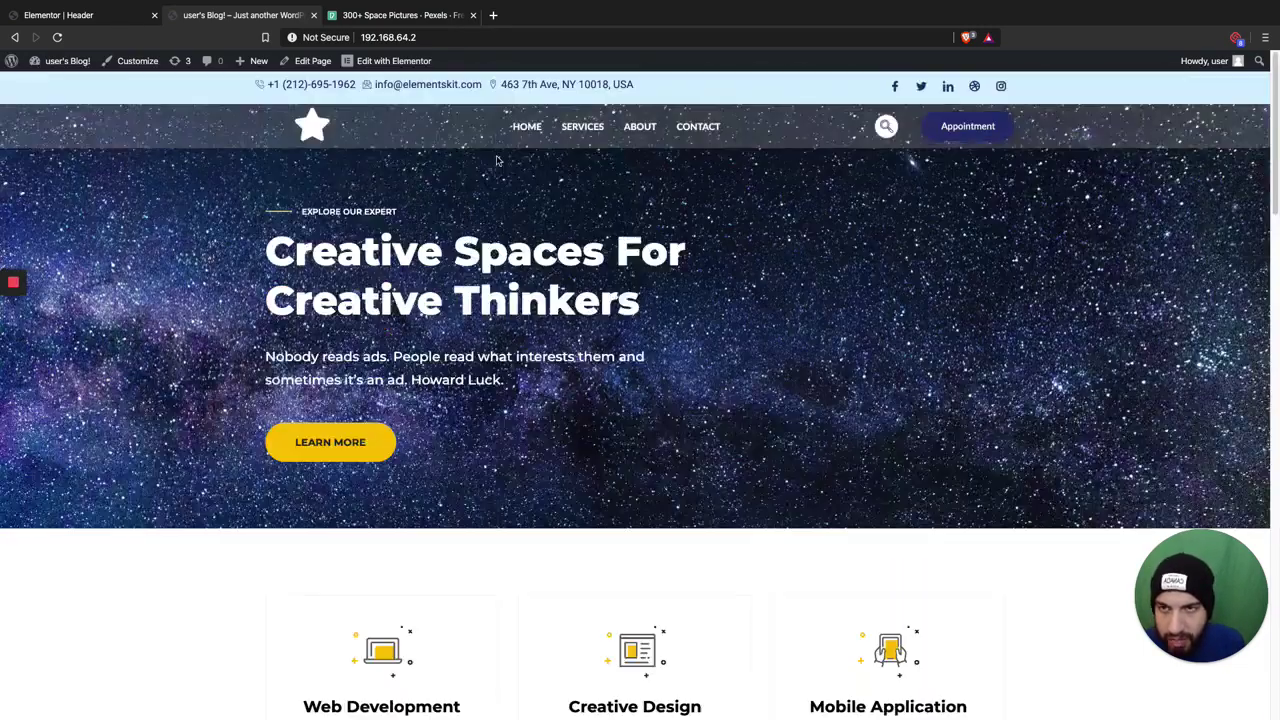
{"action": "scroll", "coordinate": [497, 161], "scroll_direction": "down", "scroll_amount": 5}
{"action": "scroll", "coordinate": [498, 161], "scroll_direction": "down", "scroll_amount": 4}
{"action": "scroll", "coordinate": [500, 161], "scroll_direction": "up", "scroll_amount": 8}
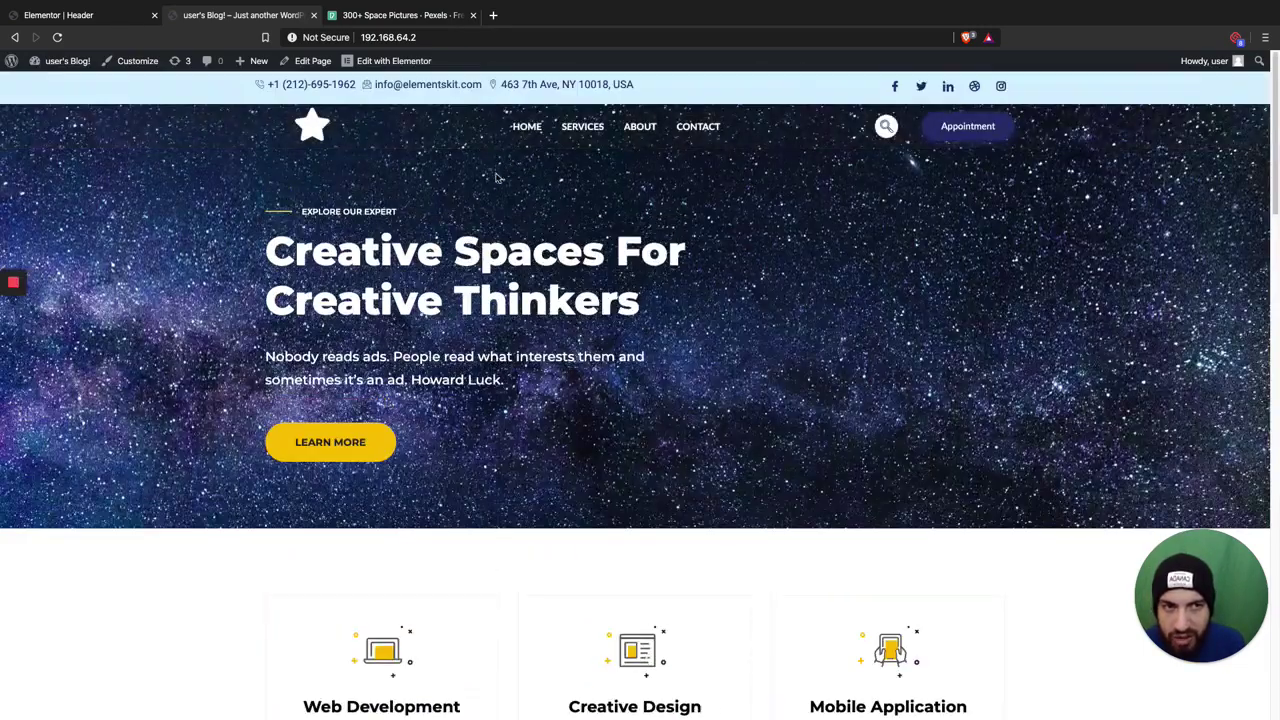
{"action": "scroll", "coordinate": [550, 140], "scroll_direction": "down", "scroll_amount": 1}
{"action": "left_click", "coordinate": [105, 16]}
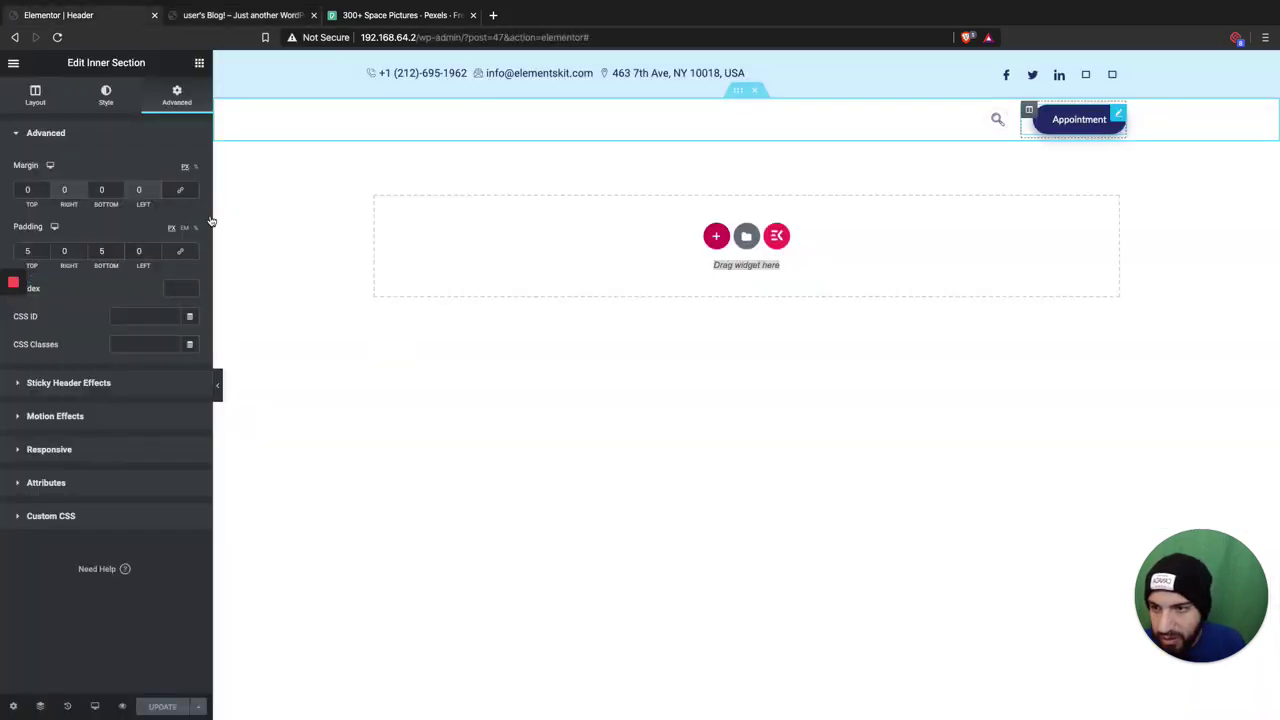
Set the Appointment button's background to the white preset and its text to the blue preset.
{"action": "left_click", "coordinate": [171, 370]}
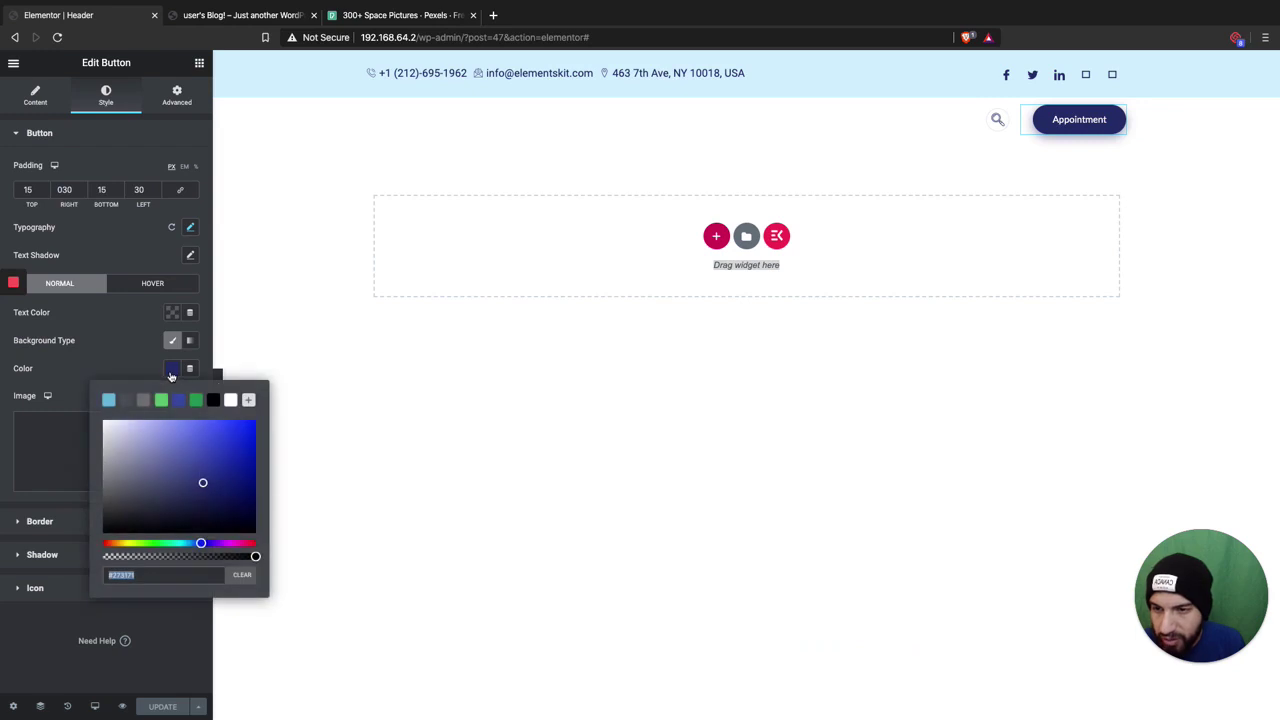
{"action": "left_click", "coordinate": [230, 400]}
{"action": "left_click", "coordinate": [172, 368]}
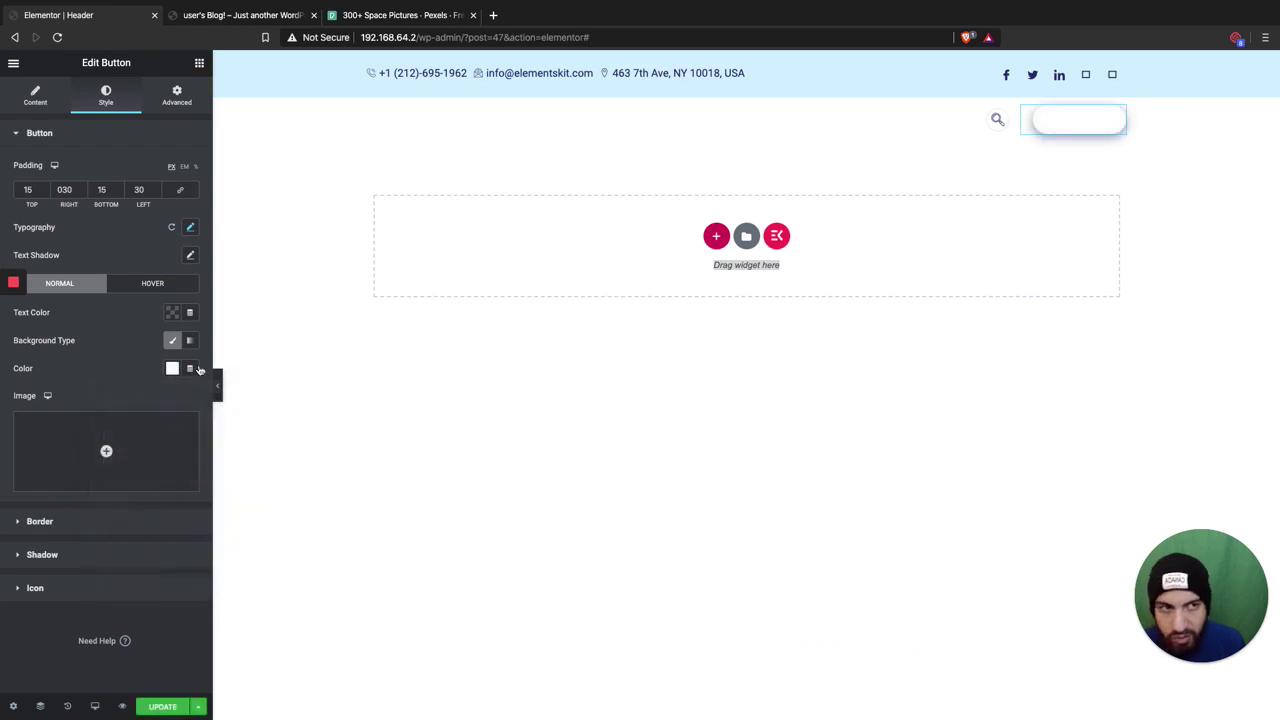
{"action": "left_click", "coordinate": [172, 312]}
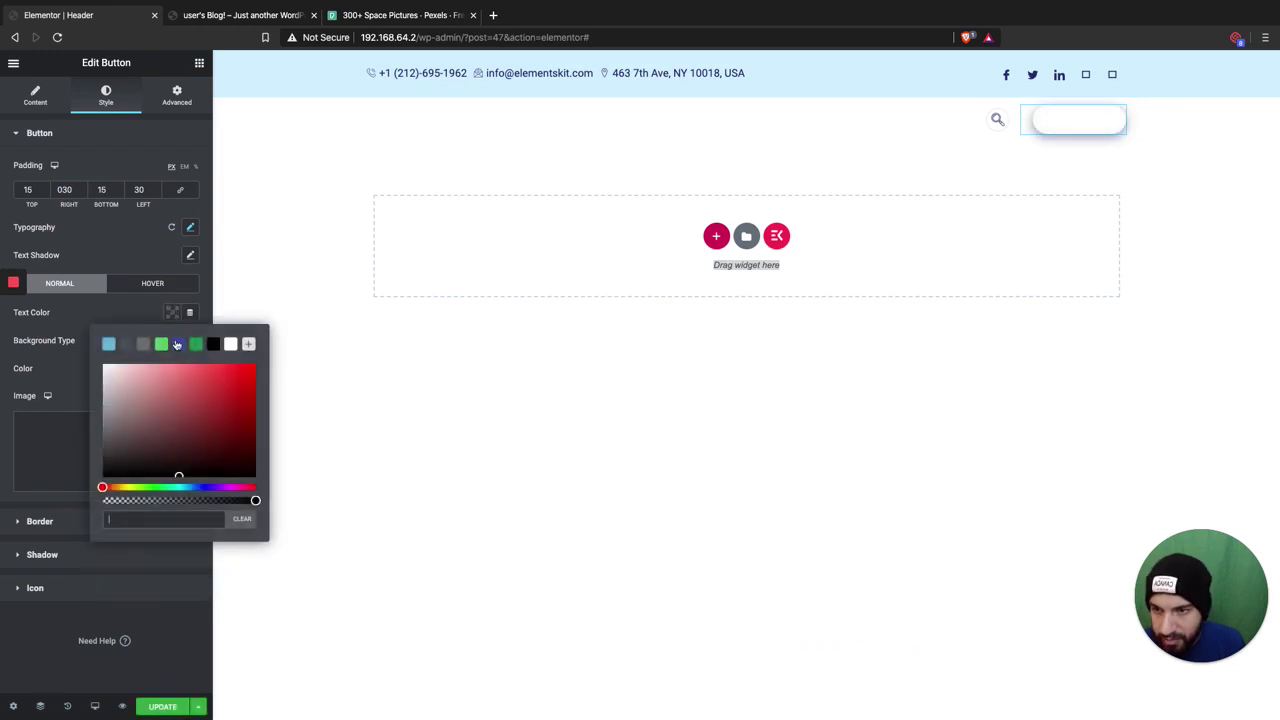
{"action": "left_click", "coordinate": [178, 343]}
{"action": "left_click", "coordinate": [138, 312]}
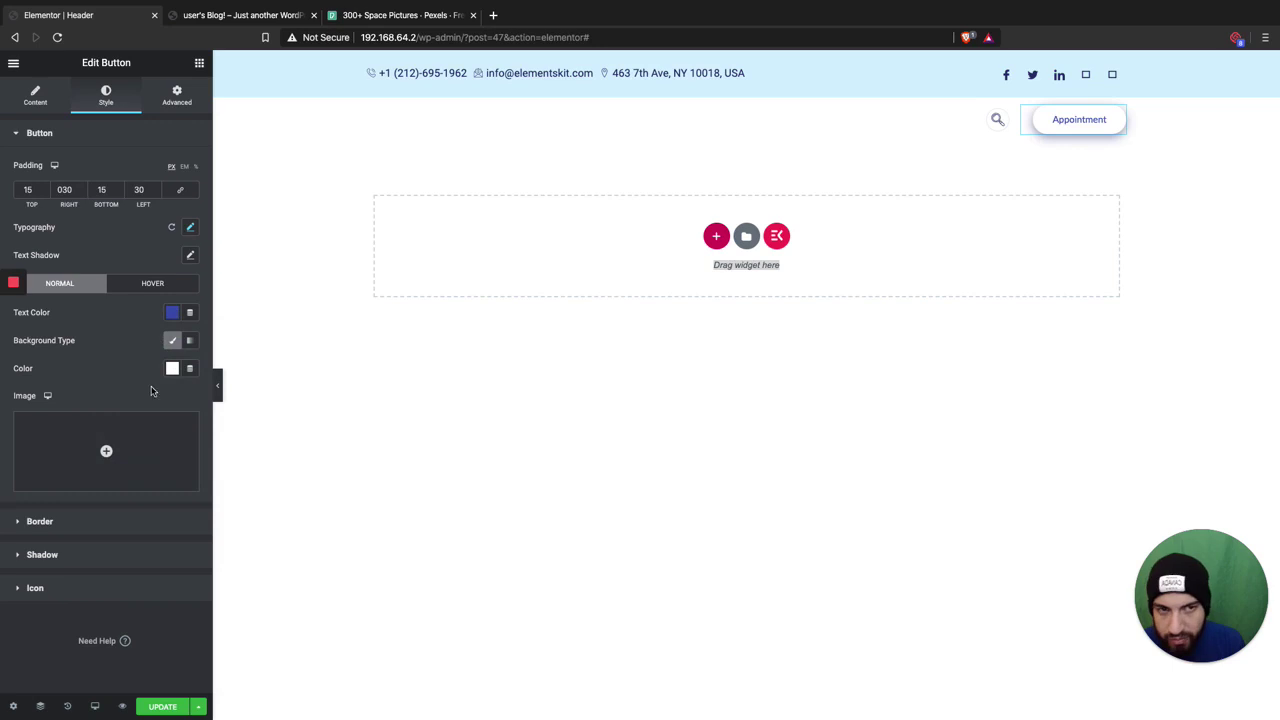
{"action": "left_click", "coordinate": [80, 528]}
{"action": "left_click", "coordinate": [120, 357]}
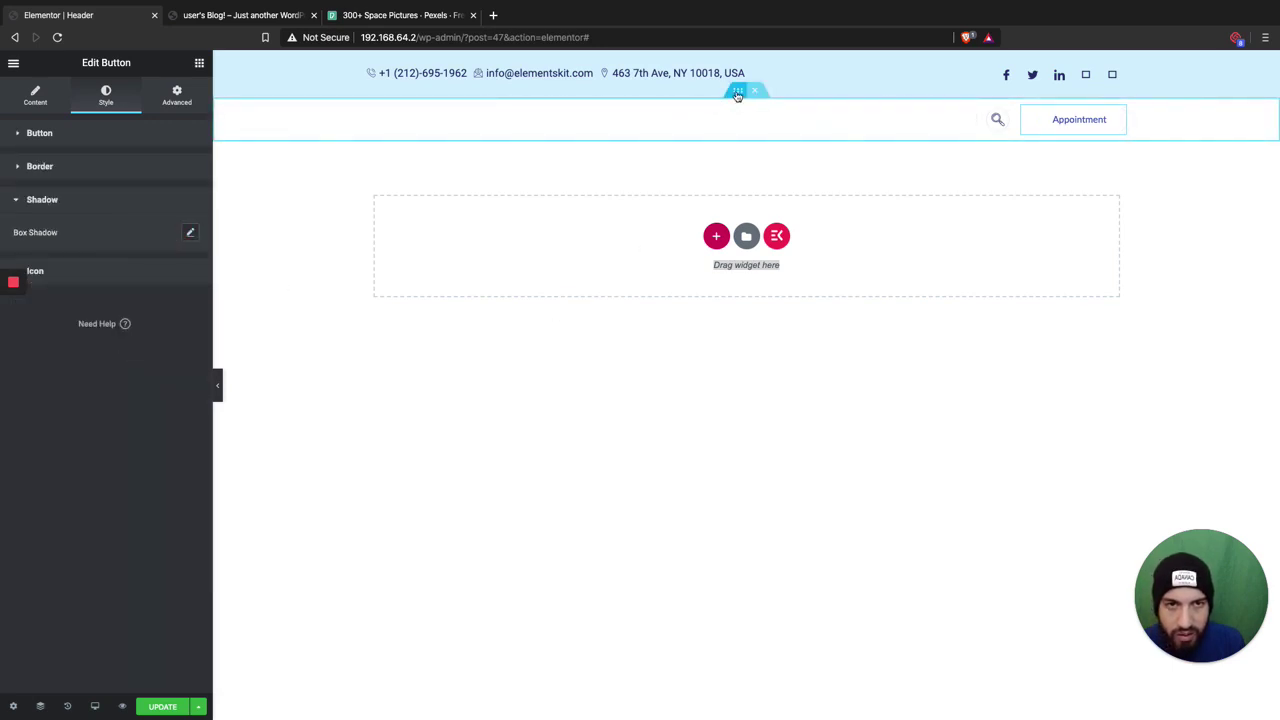
On the inner section, enable the sticky Header Background effect, leaving header shrinking off.
{"action": "left_click", "coordinate": [738, 90]}
{"action": "left_click", "coordinate": [71, 385]}
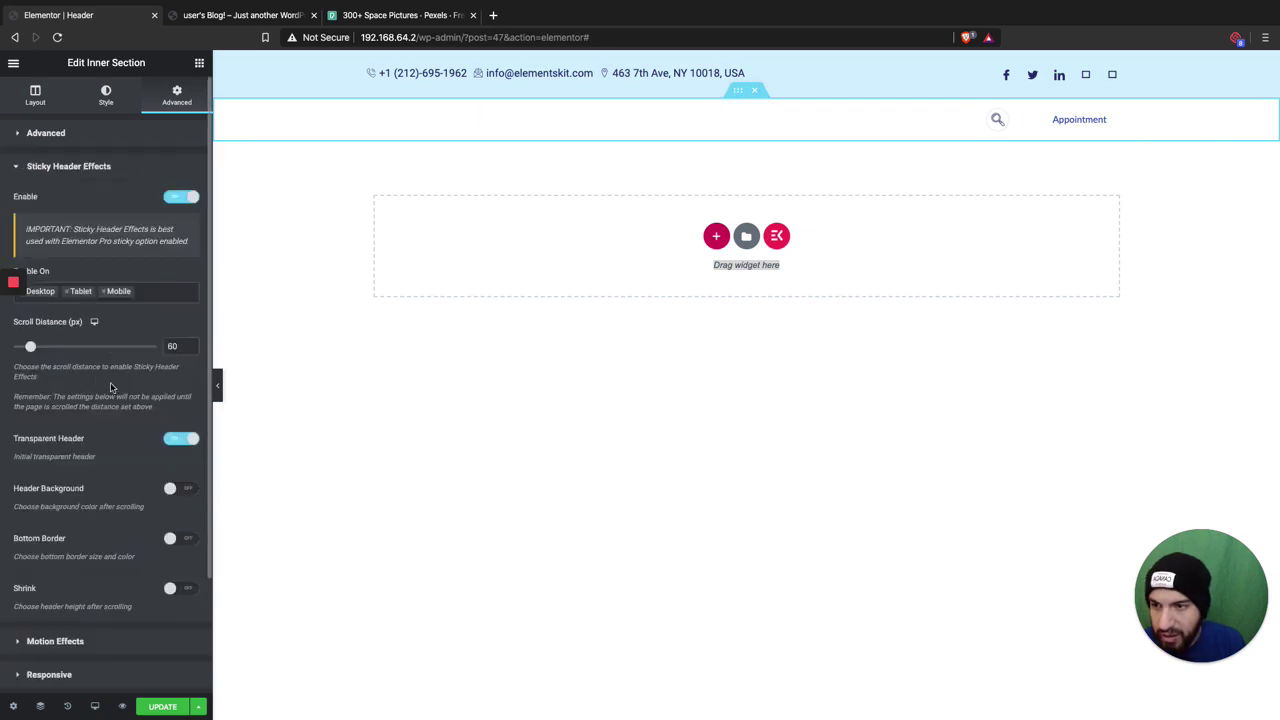
{"action": "left_click", "coordinate": [170, 486]}
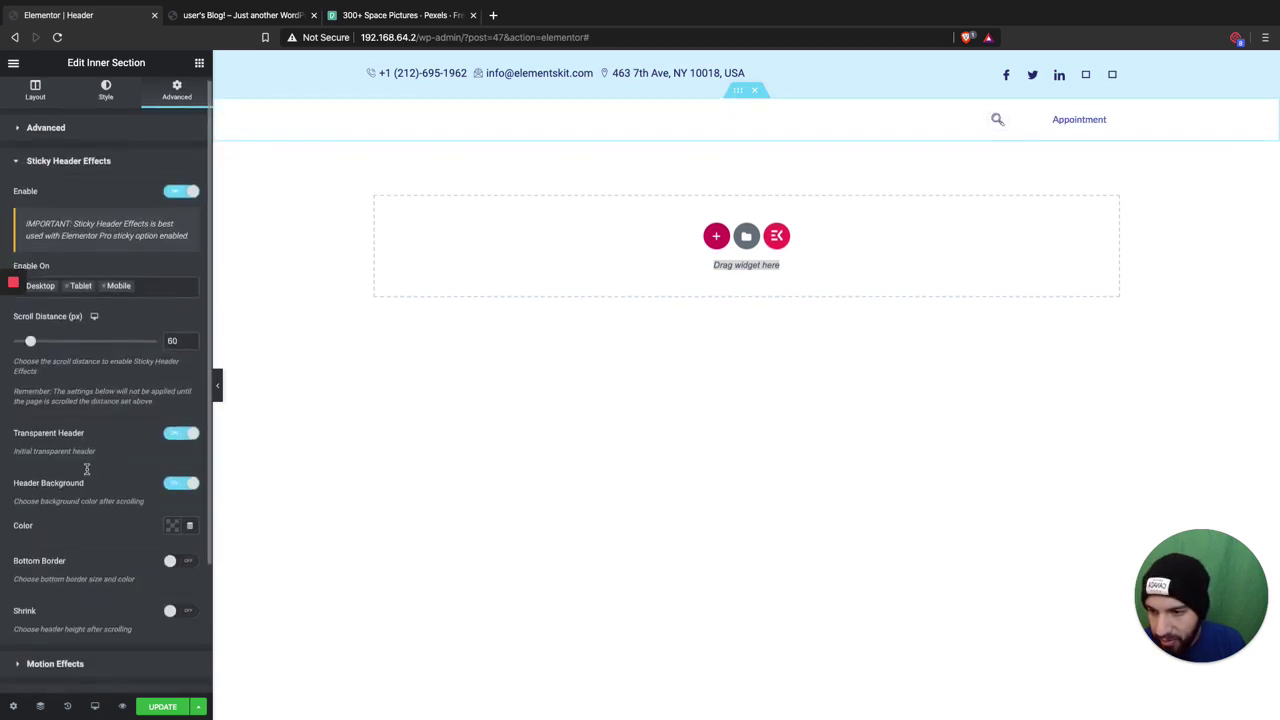
{"action": "scroll", "coordinate": [92, 448], "scroll_direction": "down", "scroll_amount": 2}
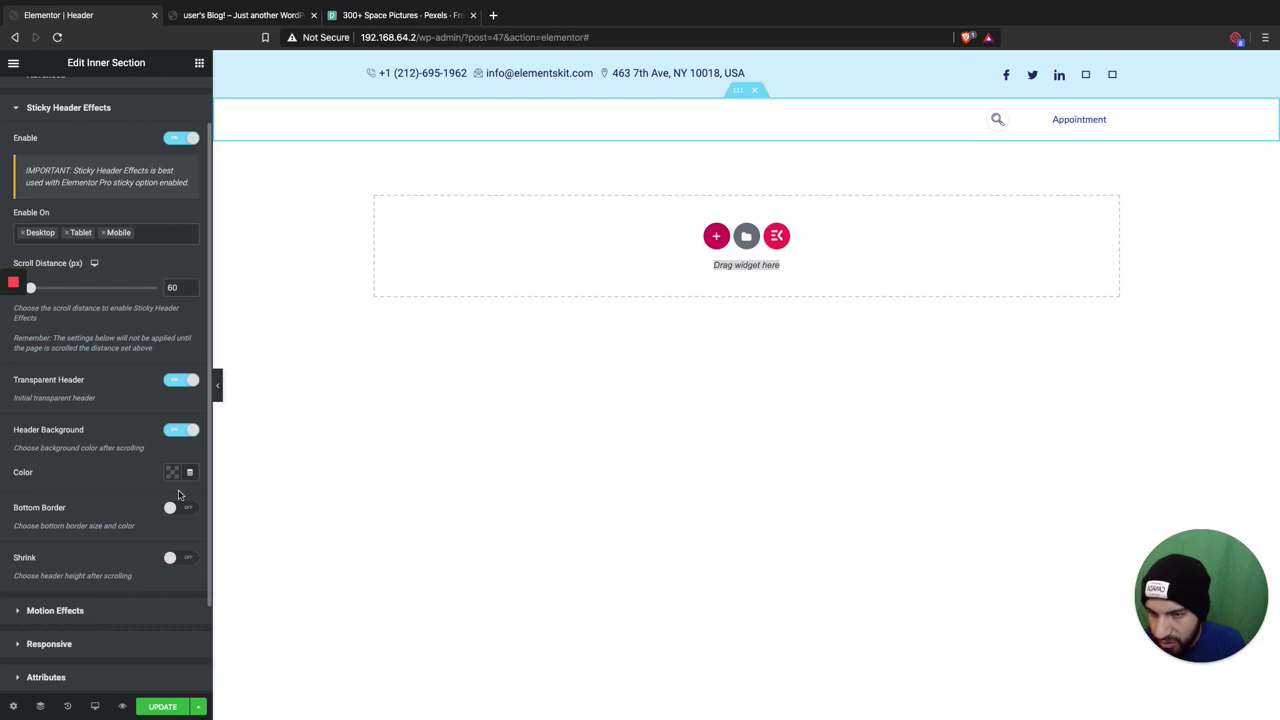
{"action": "left_click", "coordinate": [181, 562]}
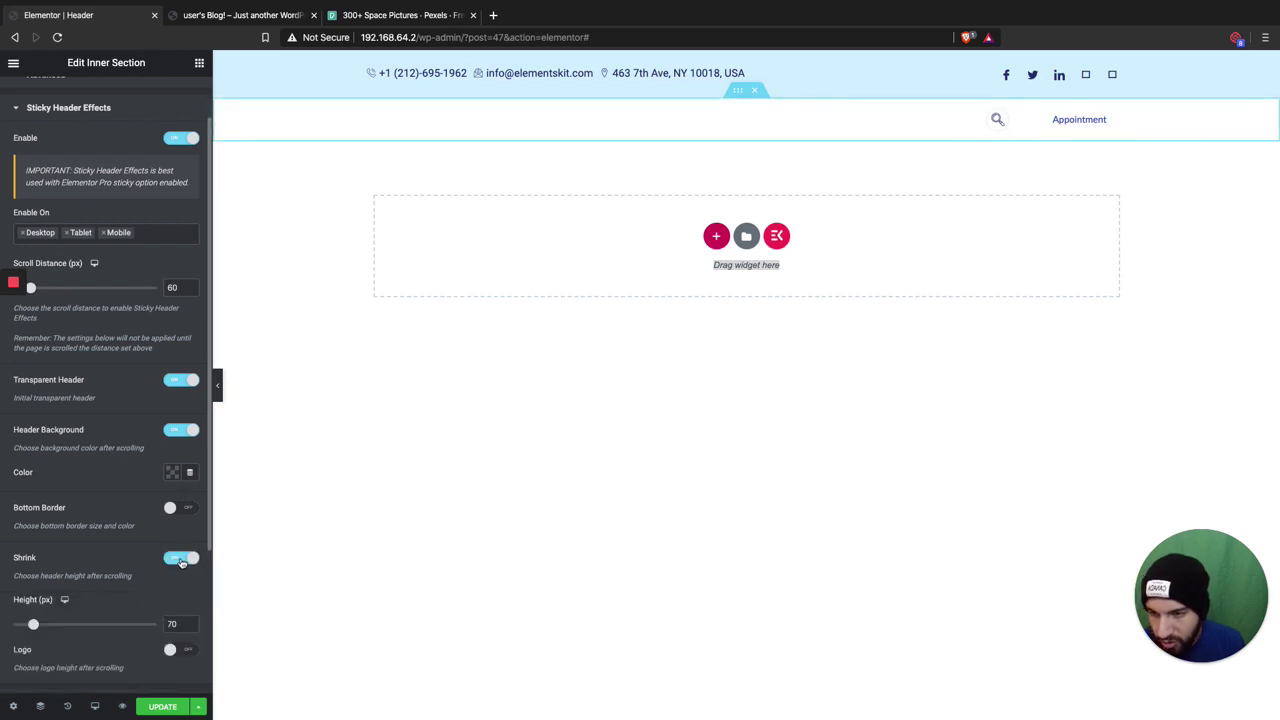
{"action": "left_click", "coordinate": [181, 562]}
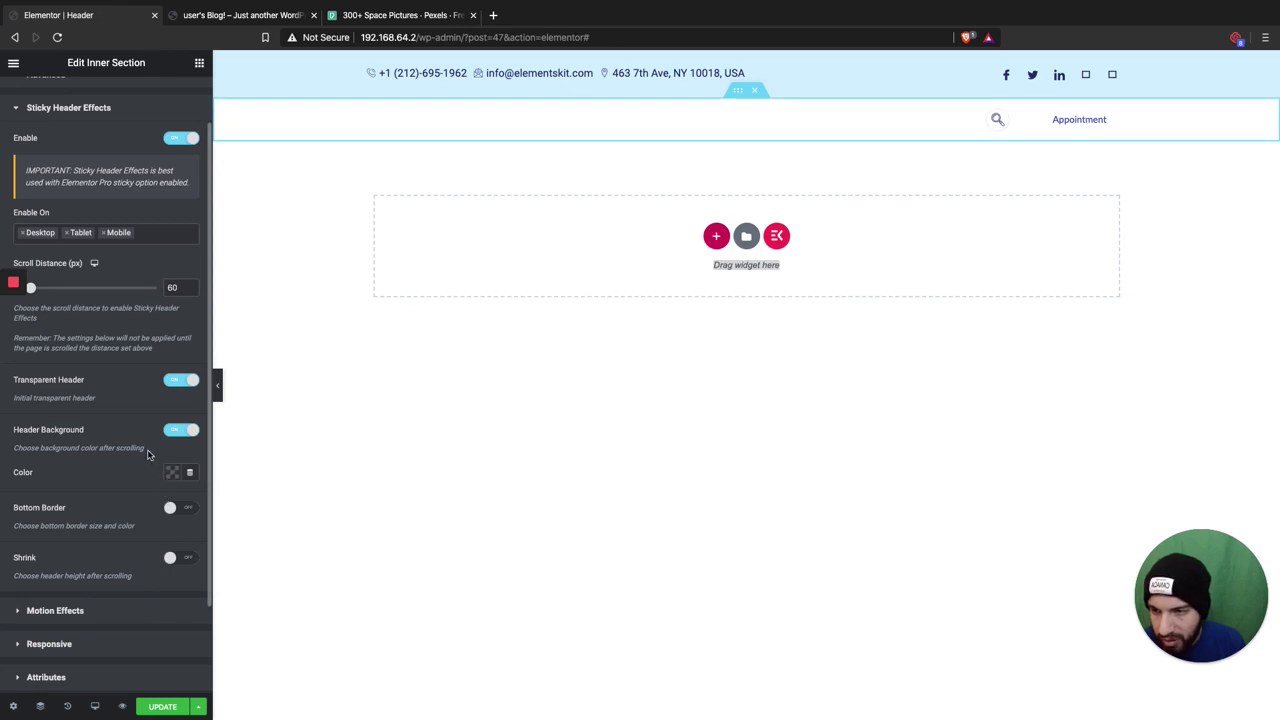
Set the scrolled header background colour to black, update, and preview the header.
{"action": "left_click", "coordinate": [172, 472]}
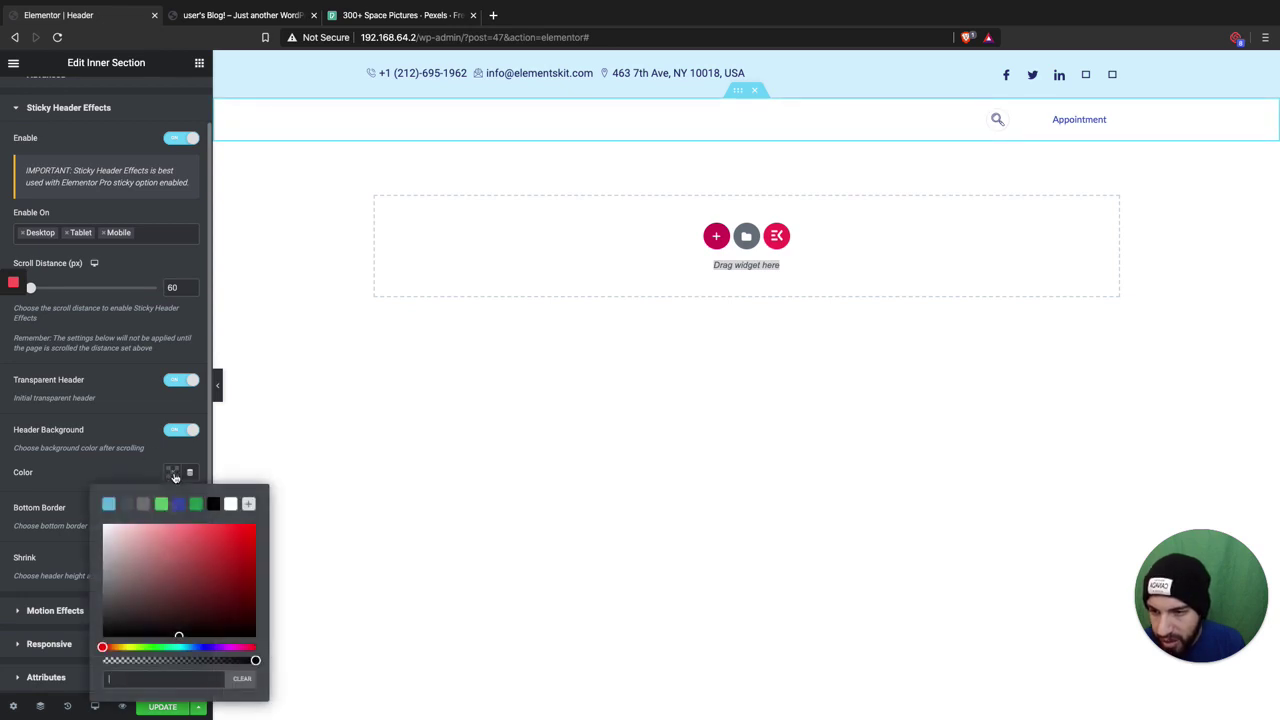
{"action": "left_click", "coordinate": [211, 506]}
{"action": "left_click", "coordinate": [100, 445]}
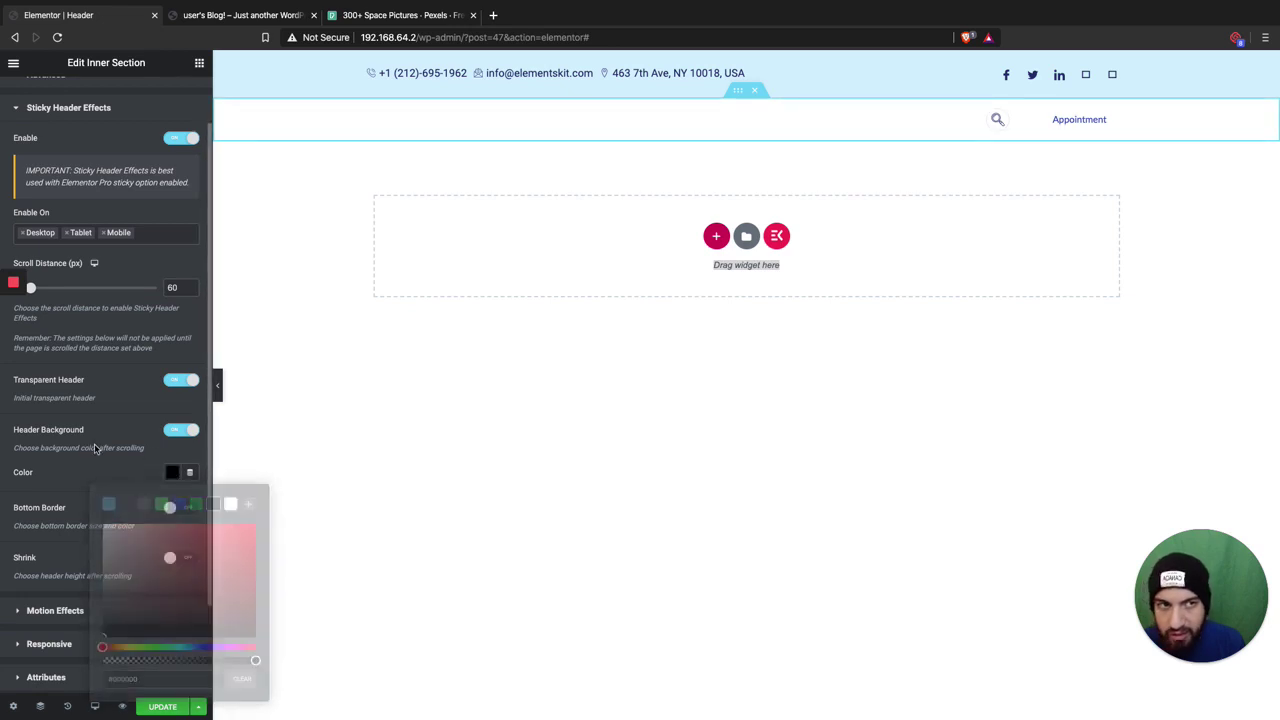
{"action": "left_click", "coordinate": [162, 706]}
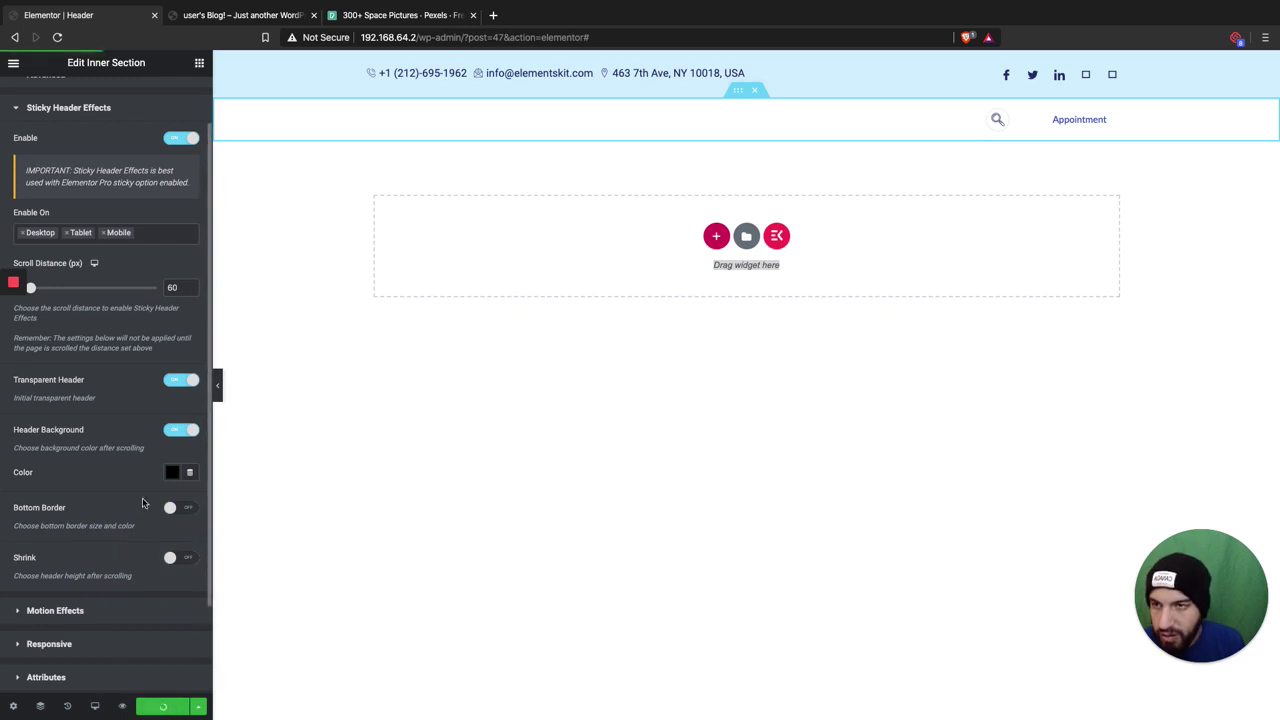
{"action": "left_click", "coordinate": [122, 706]}
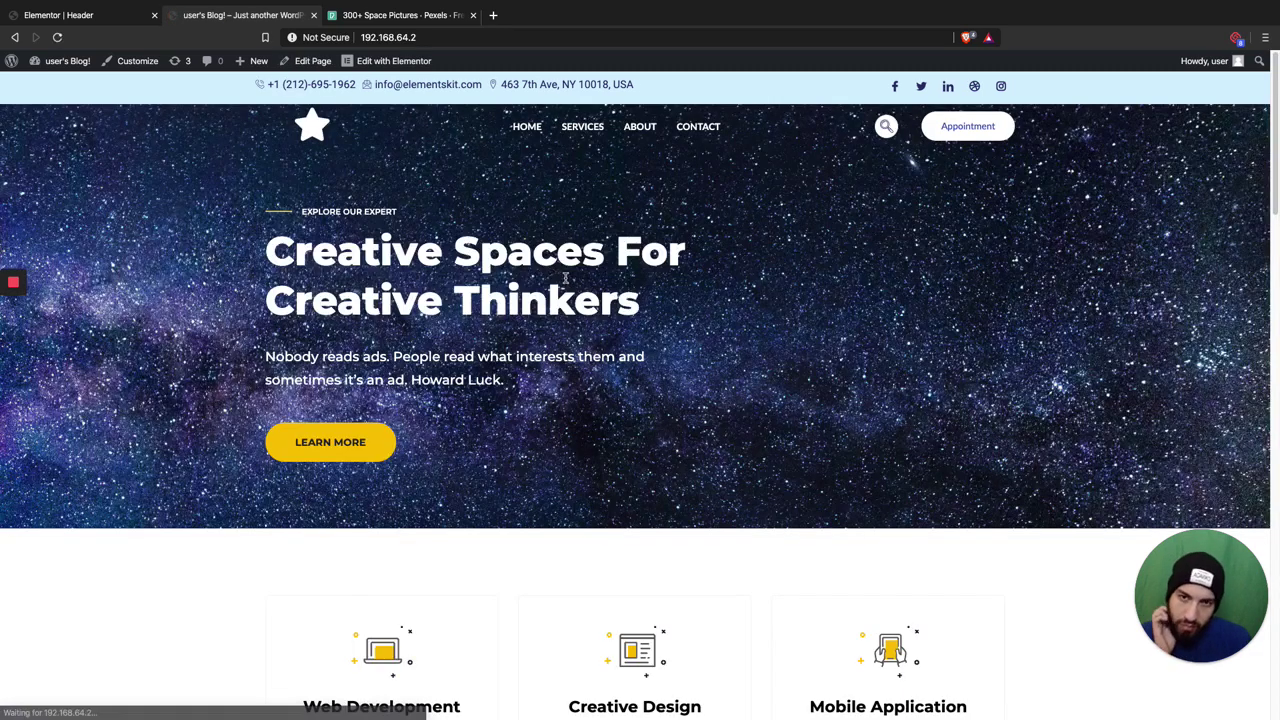
Scroll the live home page down and back up to watch the header turn black.
{"action": "scroll", "coordinate": [596, 287], "scroll_direction": "down", "scroll_amount": 5}
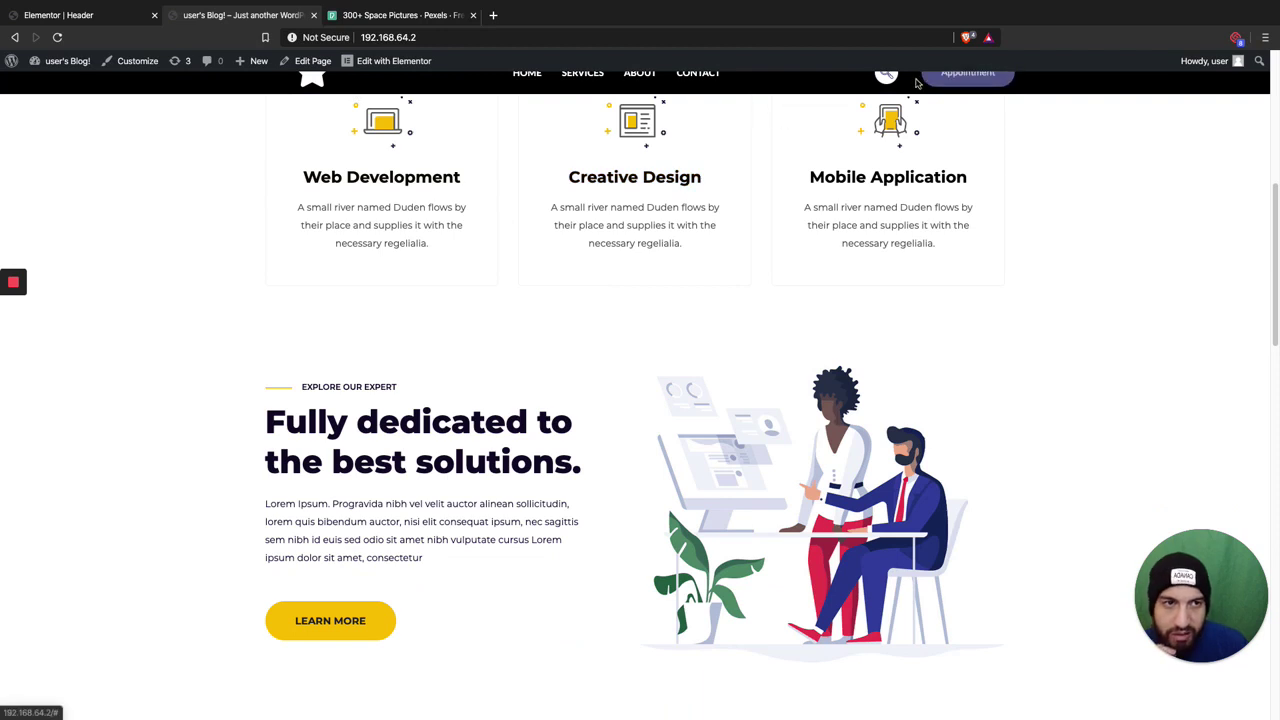
{"action": "scroll", "coordinate": [324, 95], "scroll_direction": "up", "scroll_amount": 2}
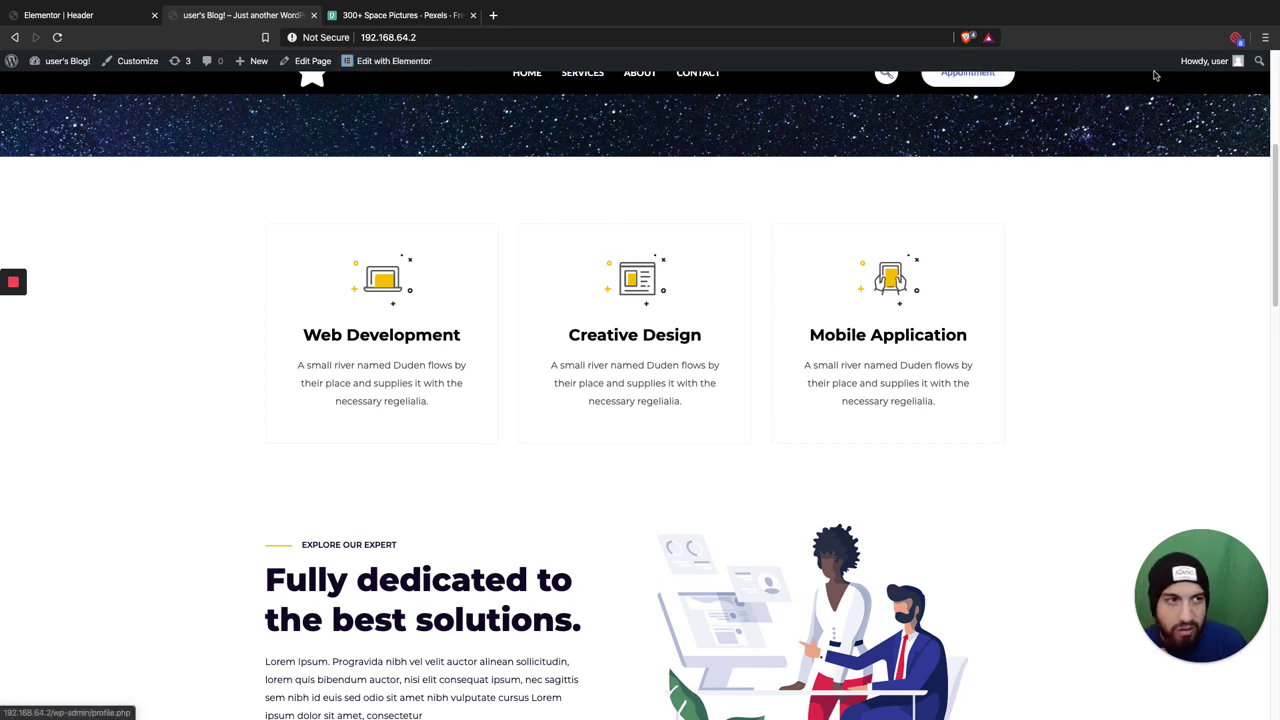
Log out of WordPress and go back to the site as a visitor.
{"action": "mouse_move", "coordinate": [1206, 62]}
{"action": "left_click", "coordinate": [1155, 128]}
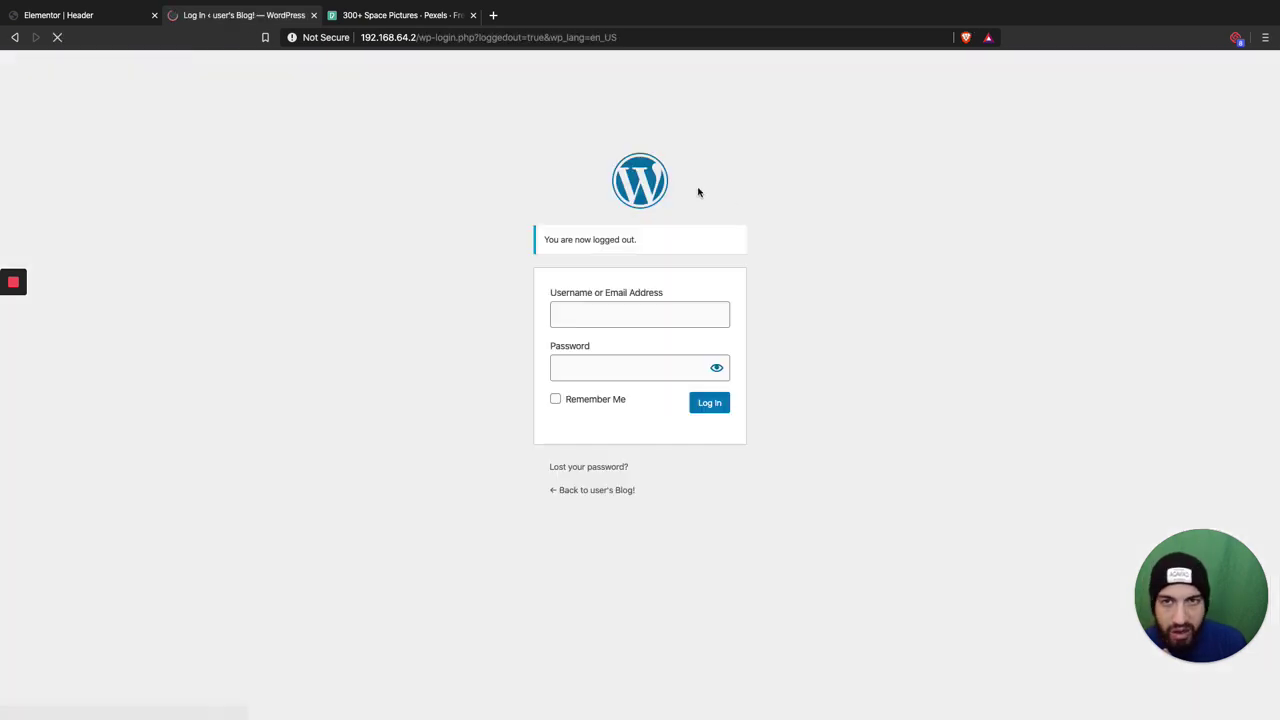
{"action": "left_click", "coordinate": [618, 492]}
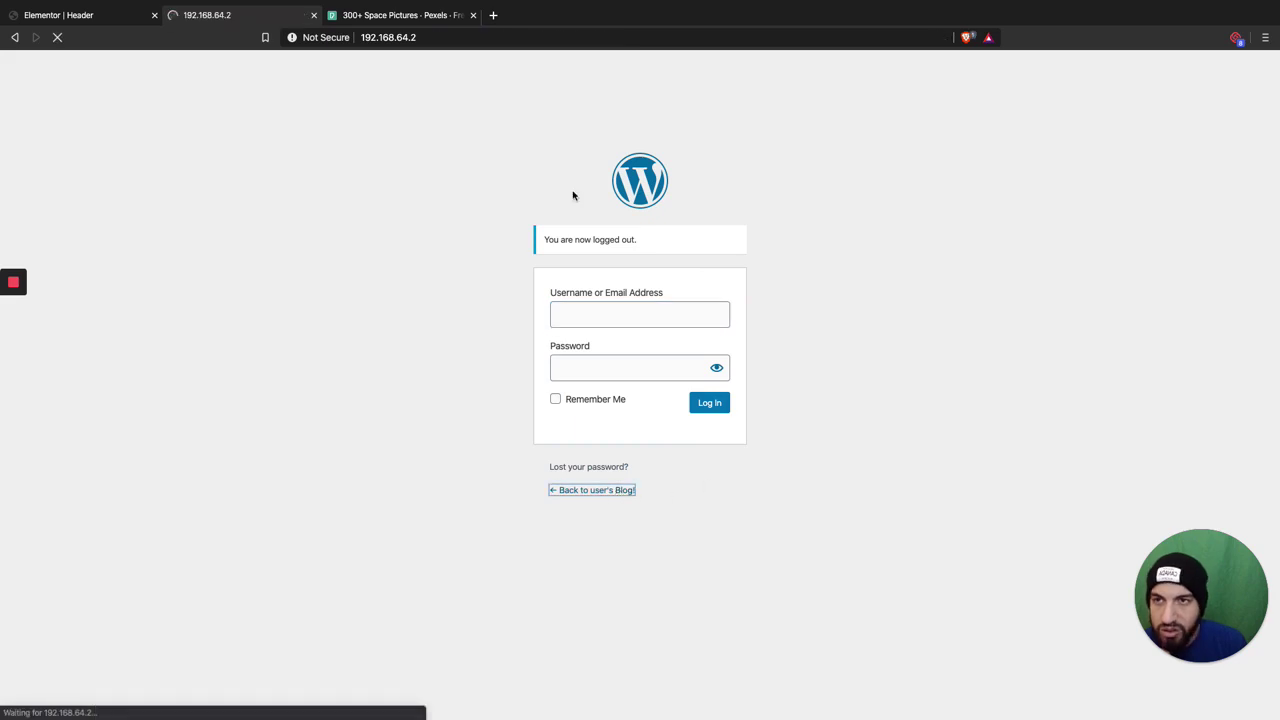
Scroll the public home page down and back up, checking the transparent header over the hero.
{"action": "scroll", "coordinate": [766, 223], "scroll_direction": "down", "scroll_amount": 7}
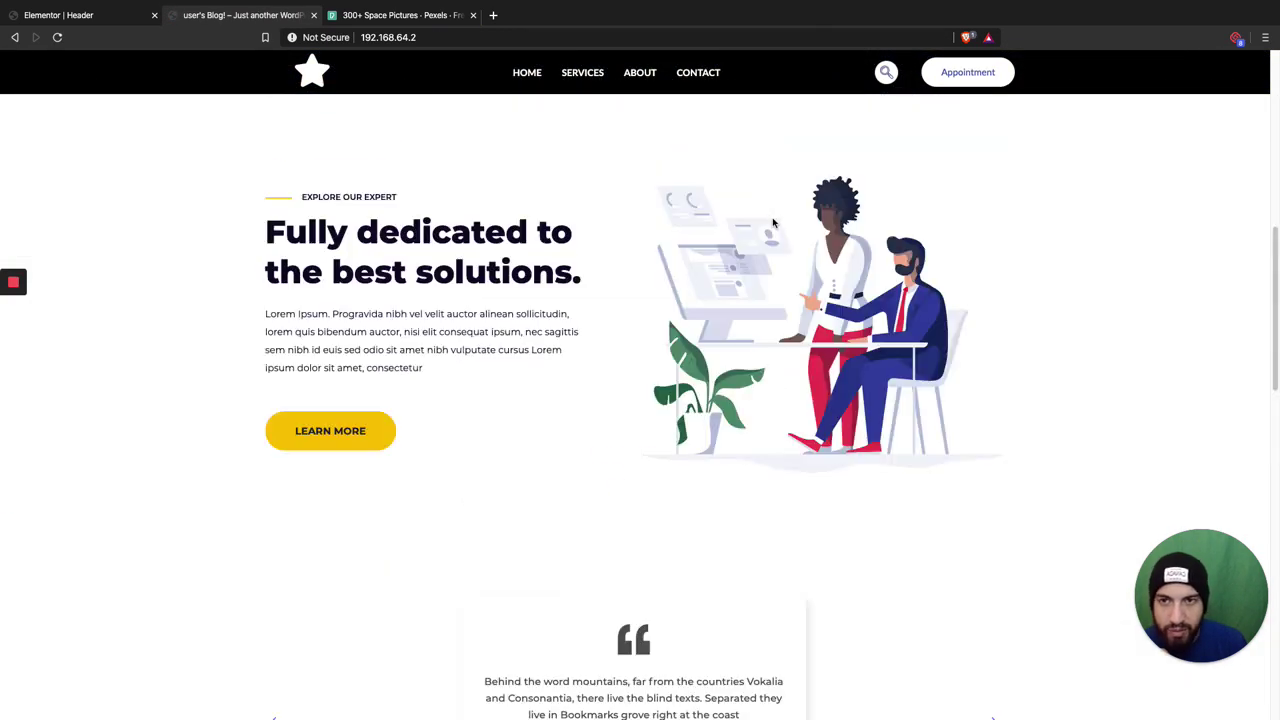
{"action": "scroll", "coordinate": [772, 222], "scroll_direction": "up", "scroll_amount": 6}
{"action": "scroll", "coordinate": [774, 218], "scroll_direction": "down", "scroll_amount": 3}
{"action": "scroll", "coordinate": [774, 218], "scroll_direction": "down", "scroll_amount": 10}
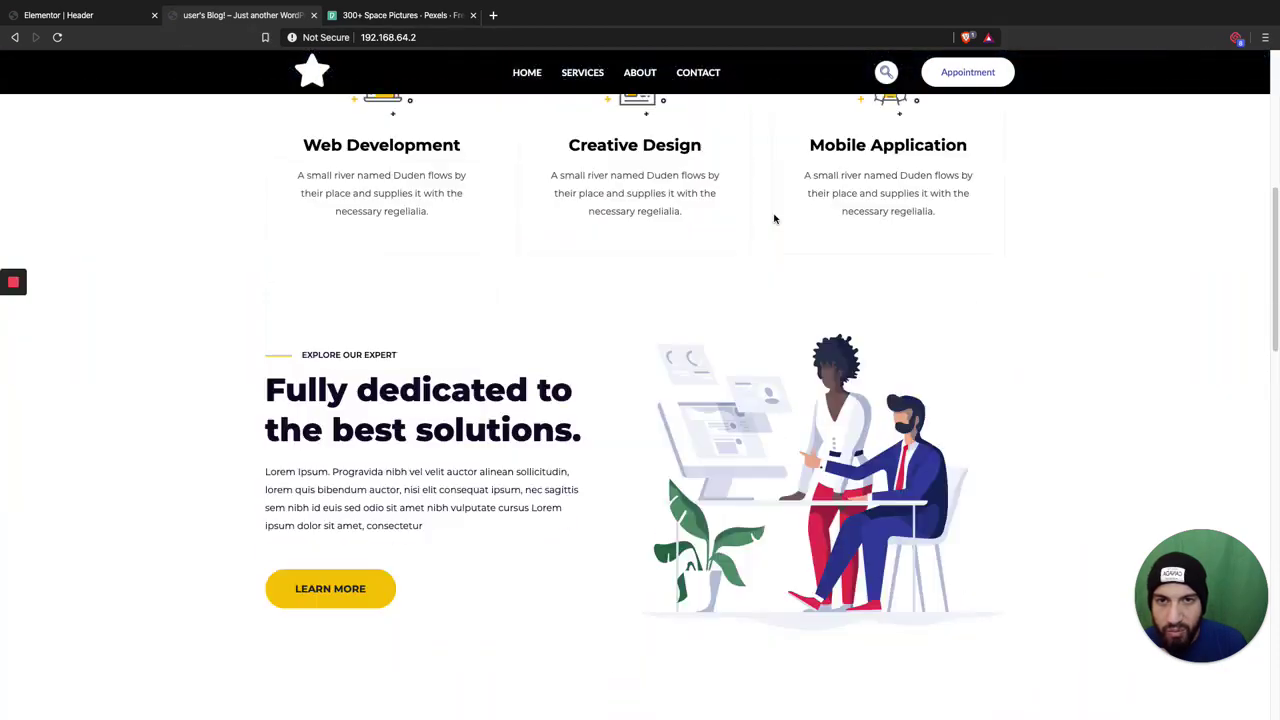
{"action": "scroll", "coordinate": [772, 218], "scroll_direction": "up", "scroll_amount": 10}
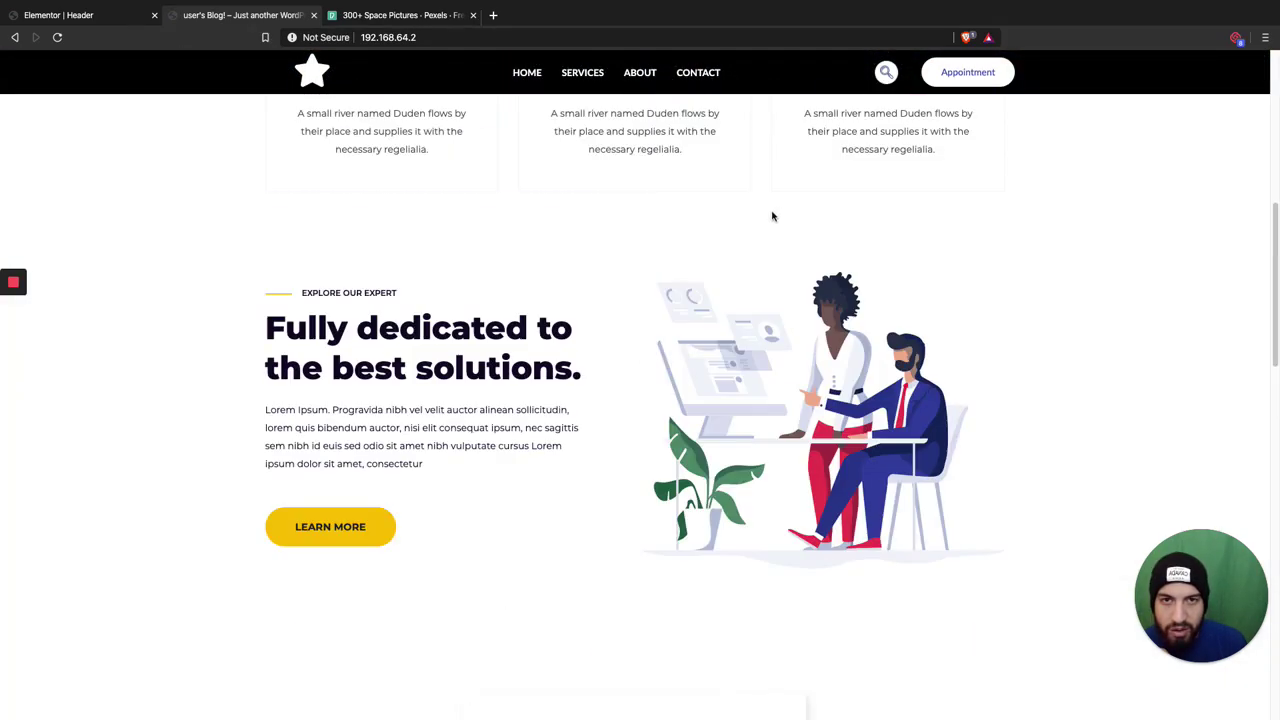
{"action": "scroll", "coordinate": [772, 213], "scroll_direction": "down", "scroll_amount": 3}
{"action": "scroll", "coordinate": [772, 213], "scroll_direction": "down", "scroll_amount": 12}
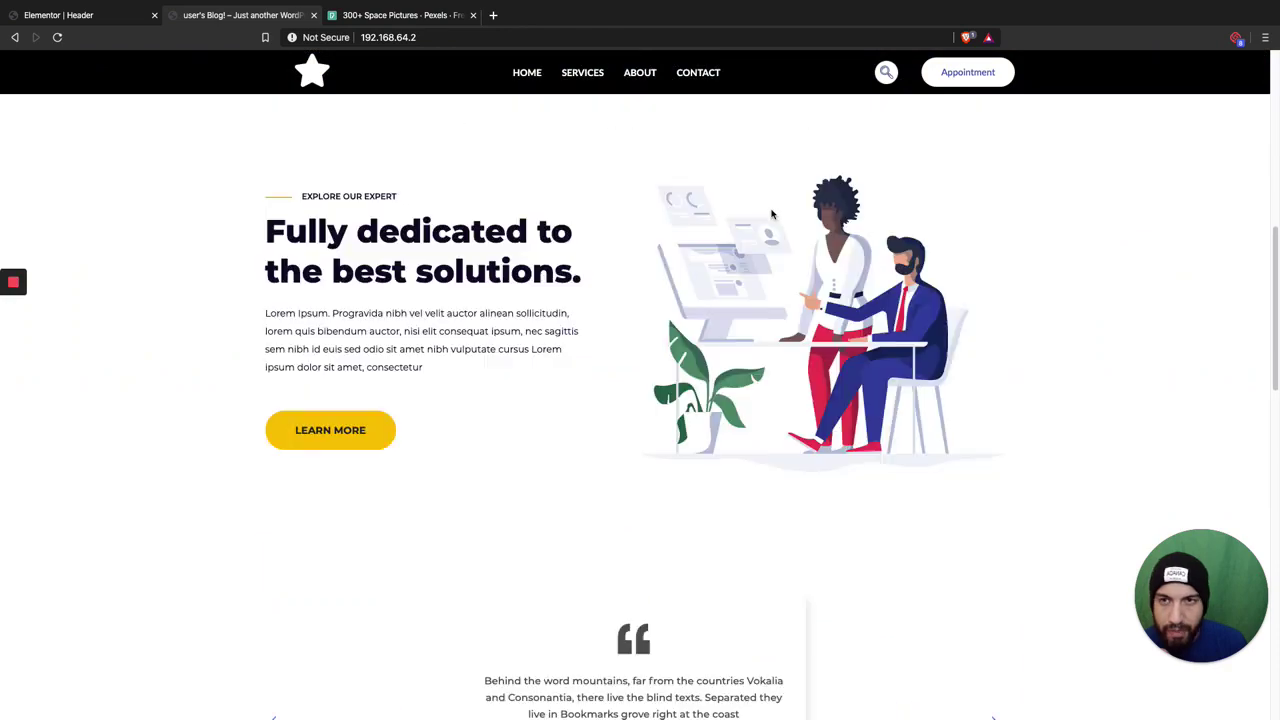
{"action": "scroll", "coordinate": [771, 212], "scroll_direction": "up", "scroll_amount": 15}
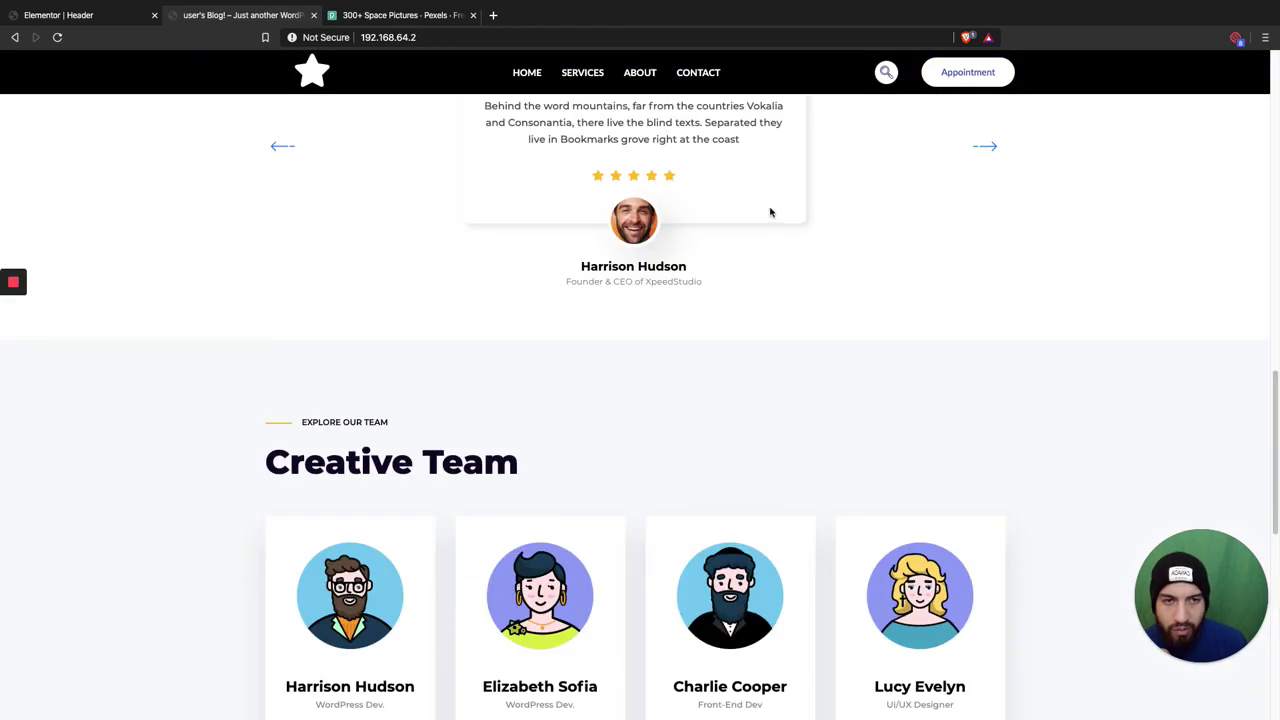
{"action": "scroll", "coordinate": [773, 211], "scroll_direction": "down", "scroll_amount": 2}
{"action": "scroll", "coordinate": [772, 211], "scroll_direction": "up", "scroll_amount": 3}
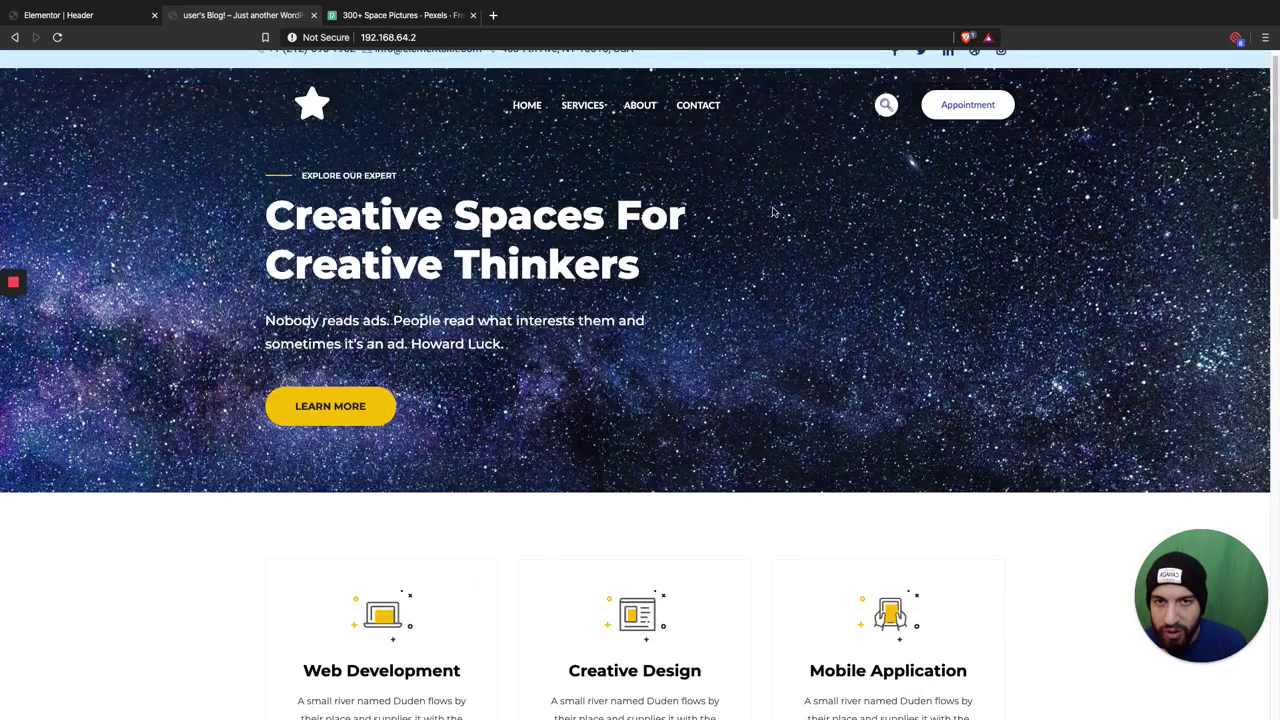